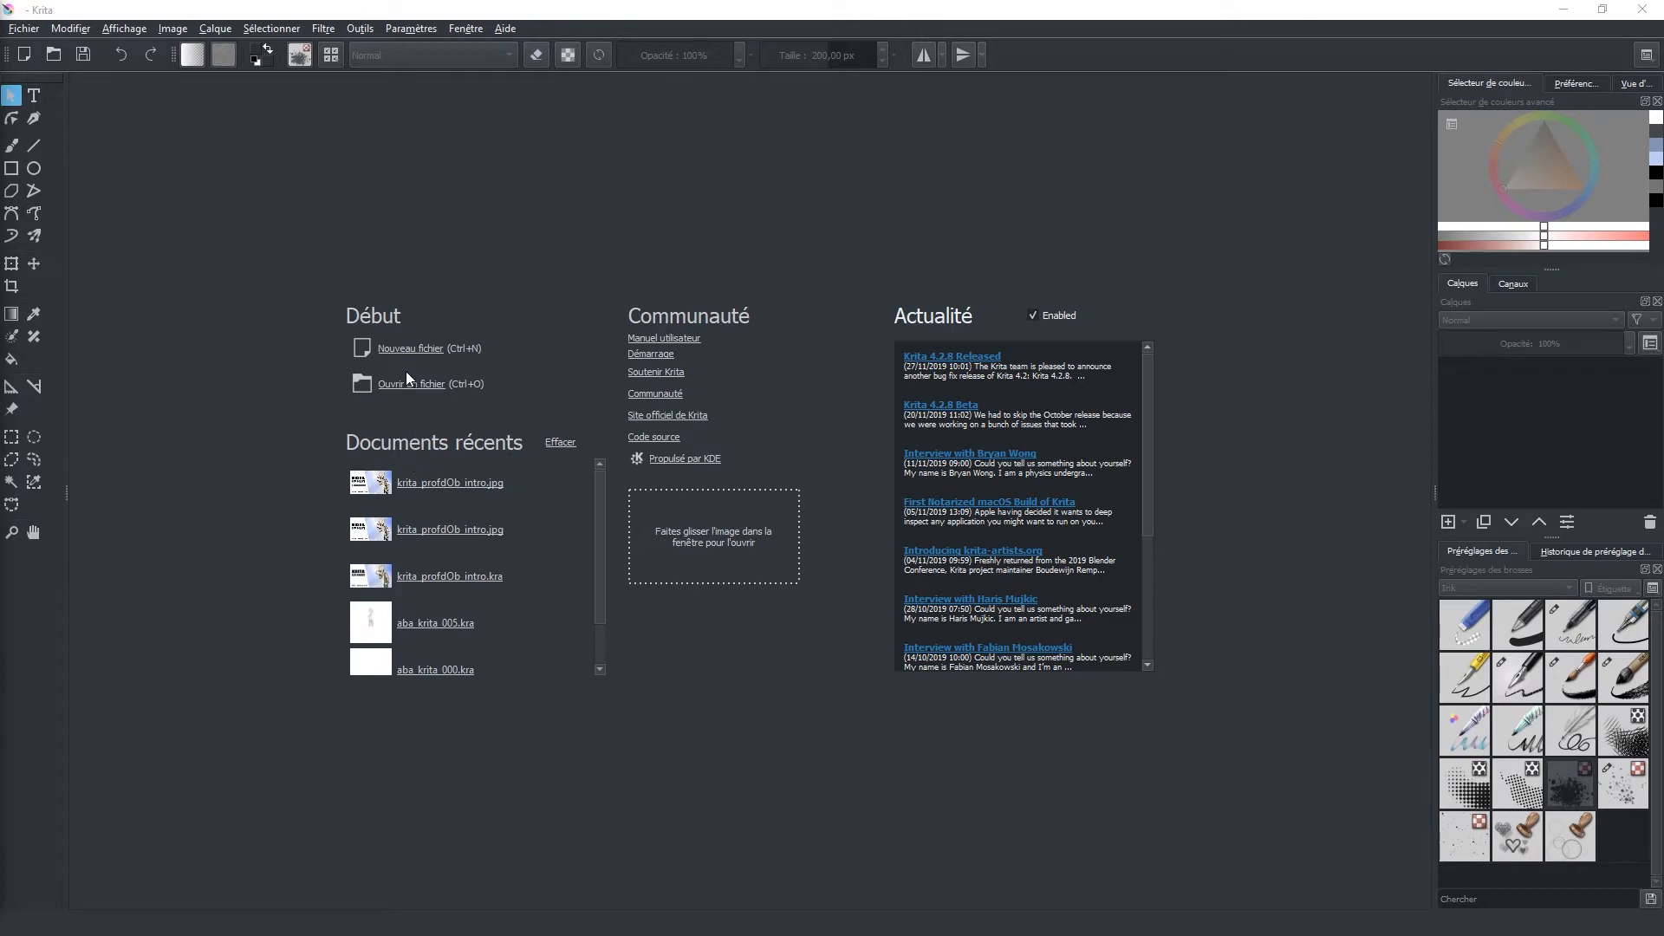
Step: Start creating a new file from the welcome screen
{"action": "left_click", "coordinate": [19, 30]}
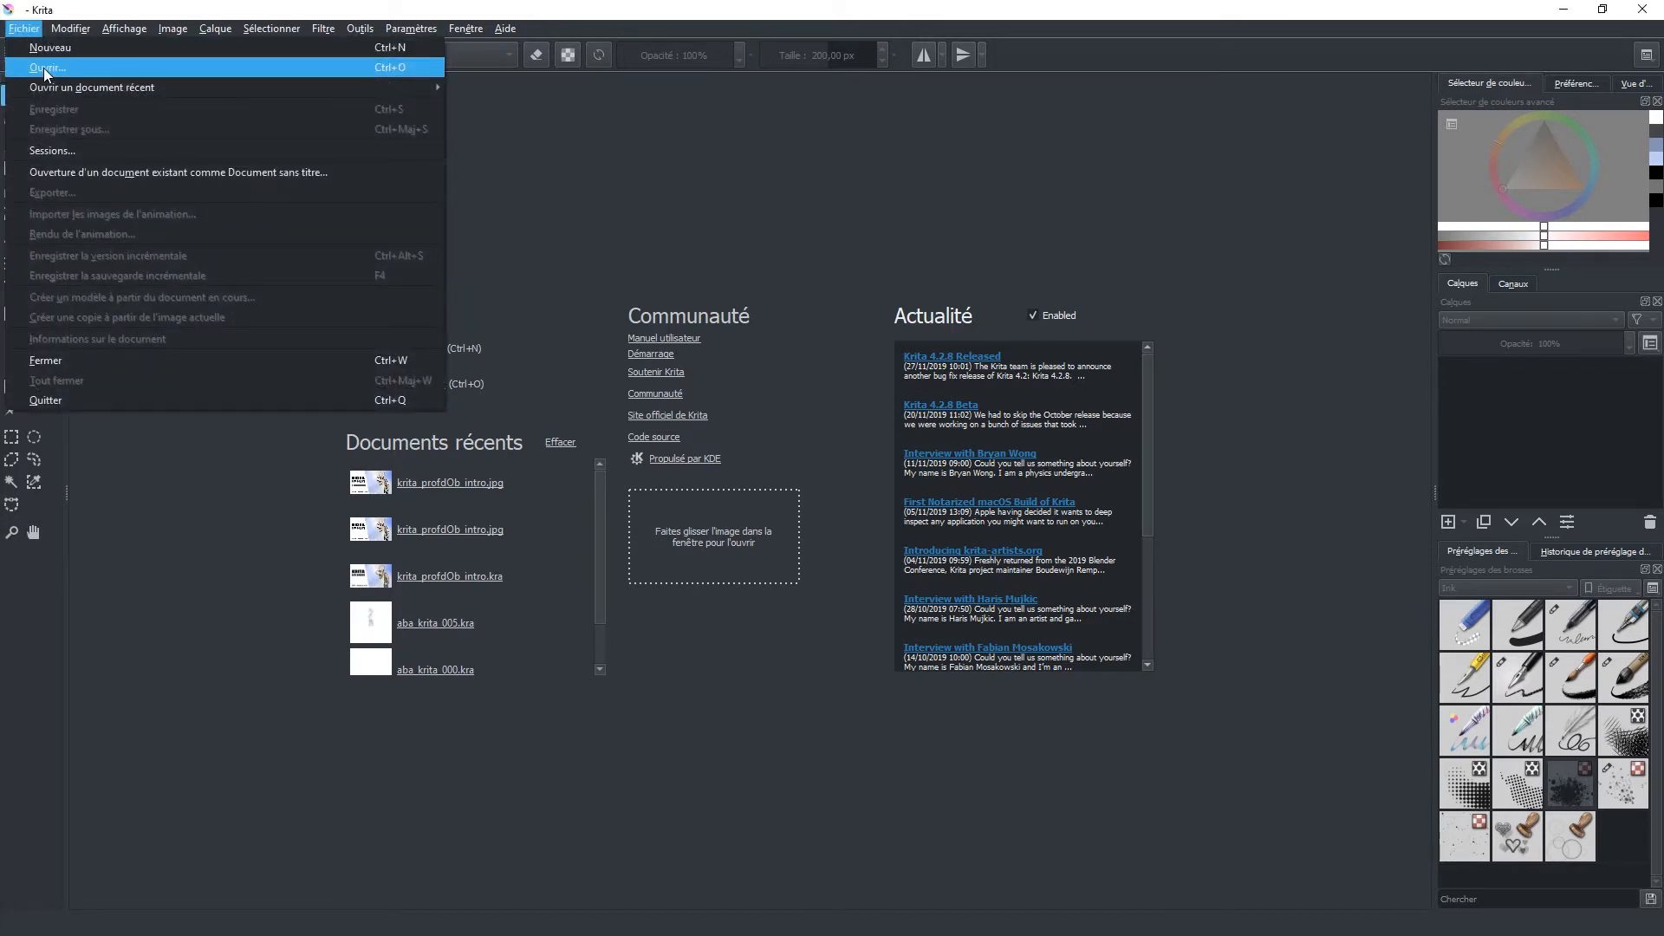
{"action": "left_click", "coordinate": [604, 205]}
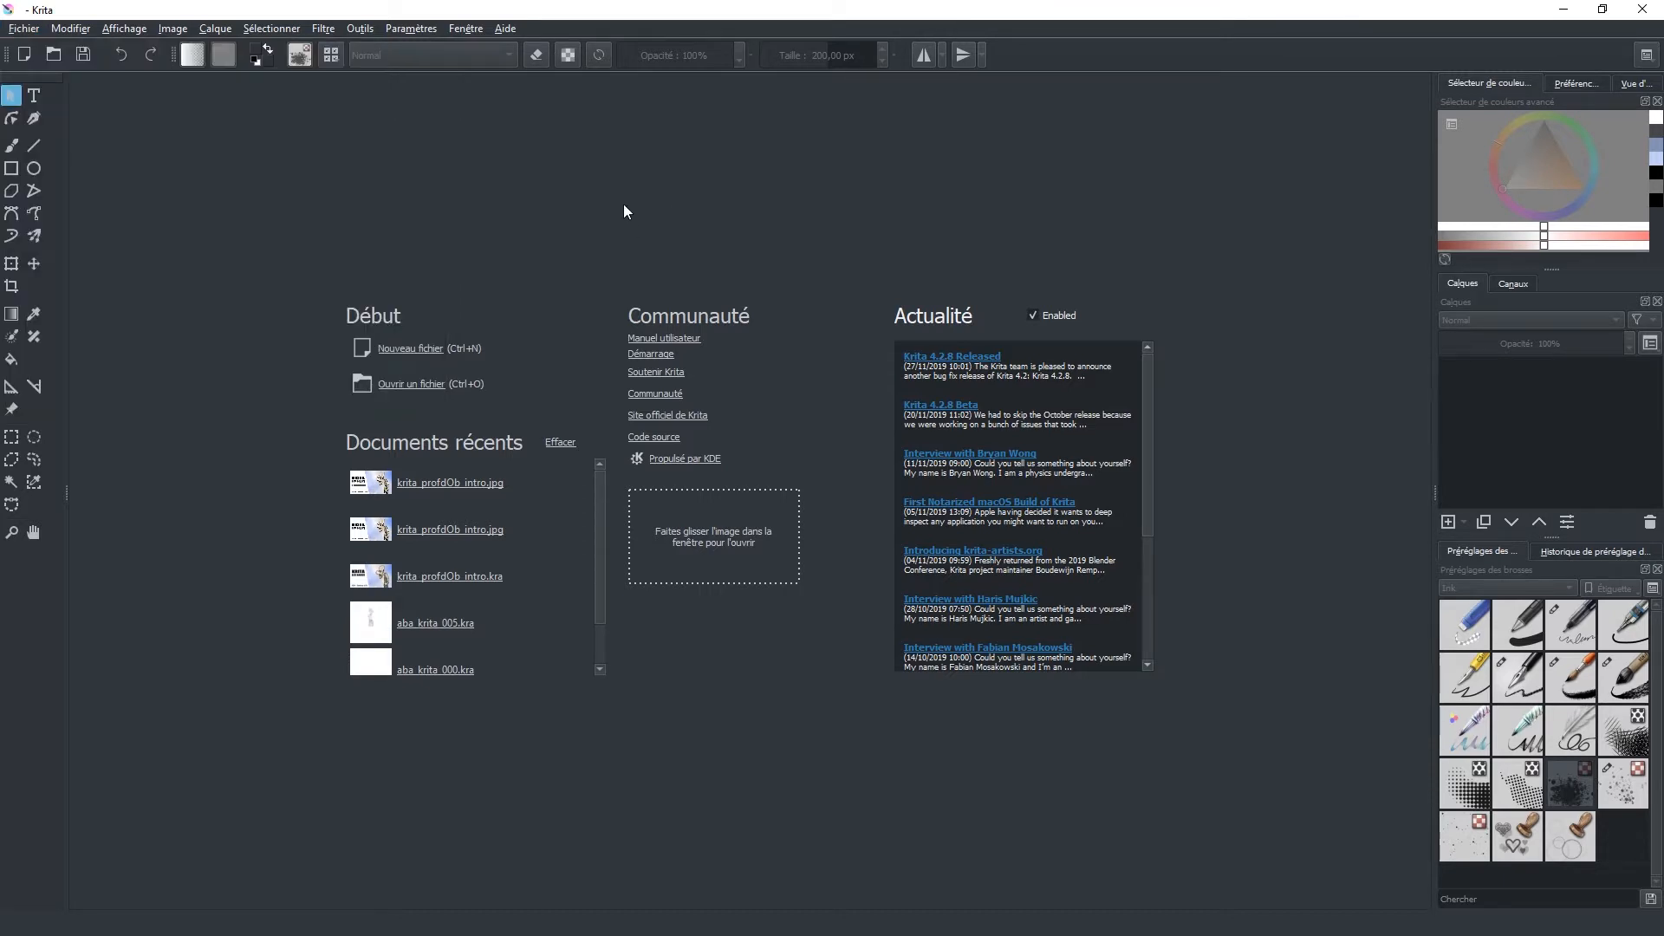
{"action": "left_click", "coordinate": [404, 350]}
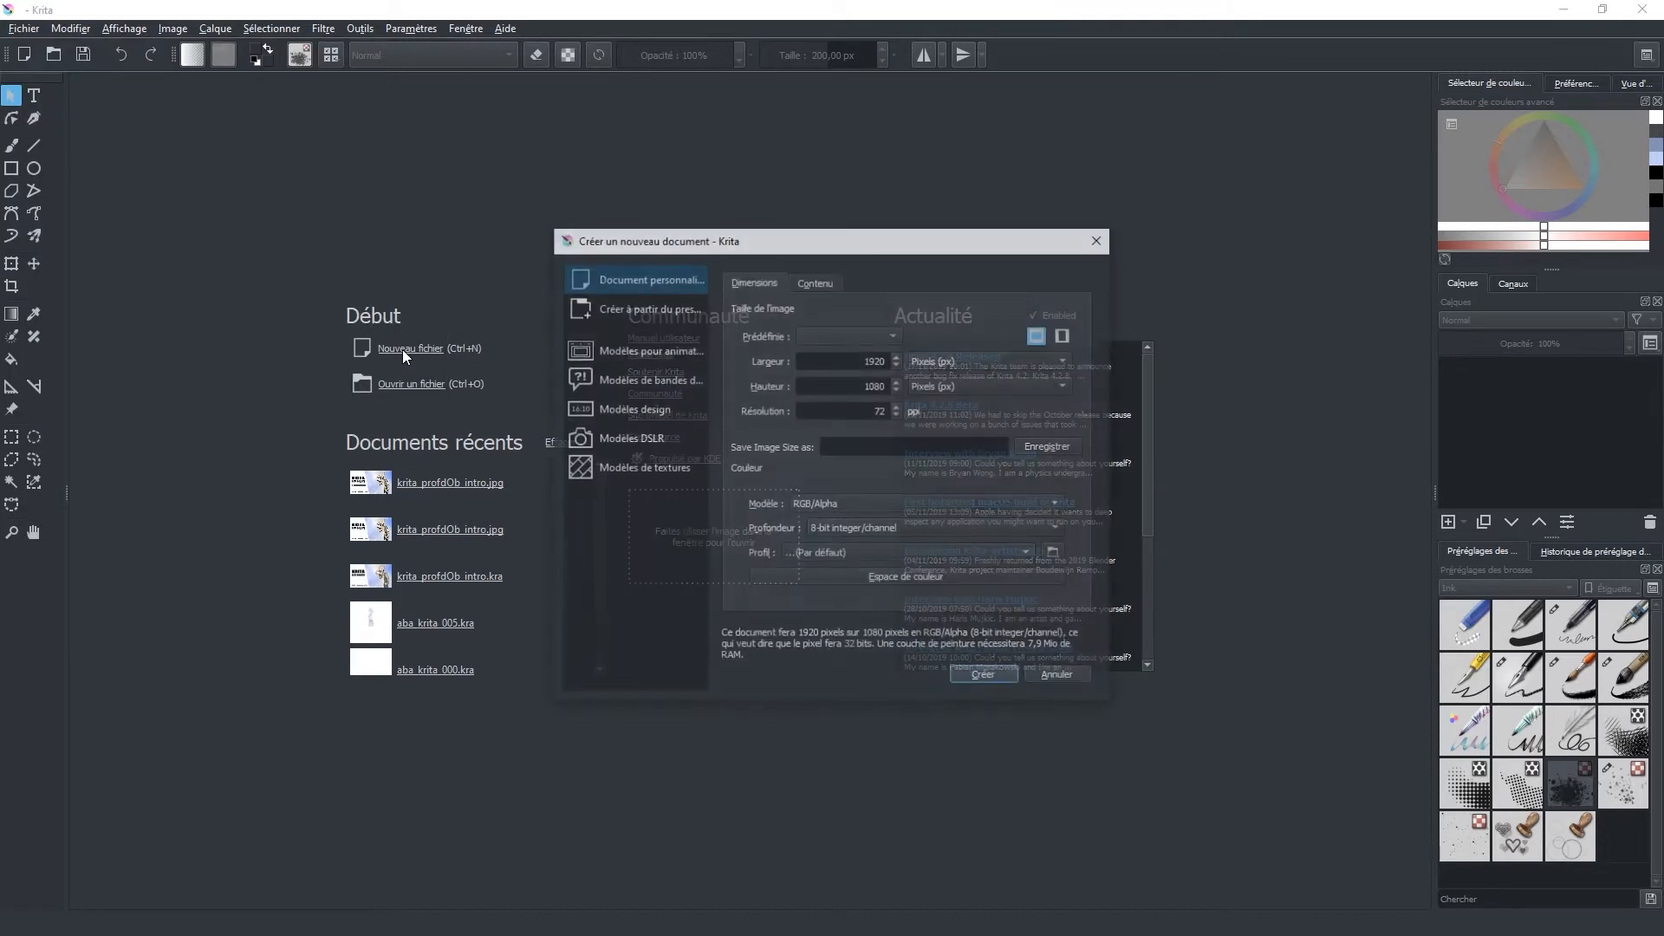
{"action": "left_click_drag", "start_coordinate": [692, 234], "coordinate": [623, 234]}
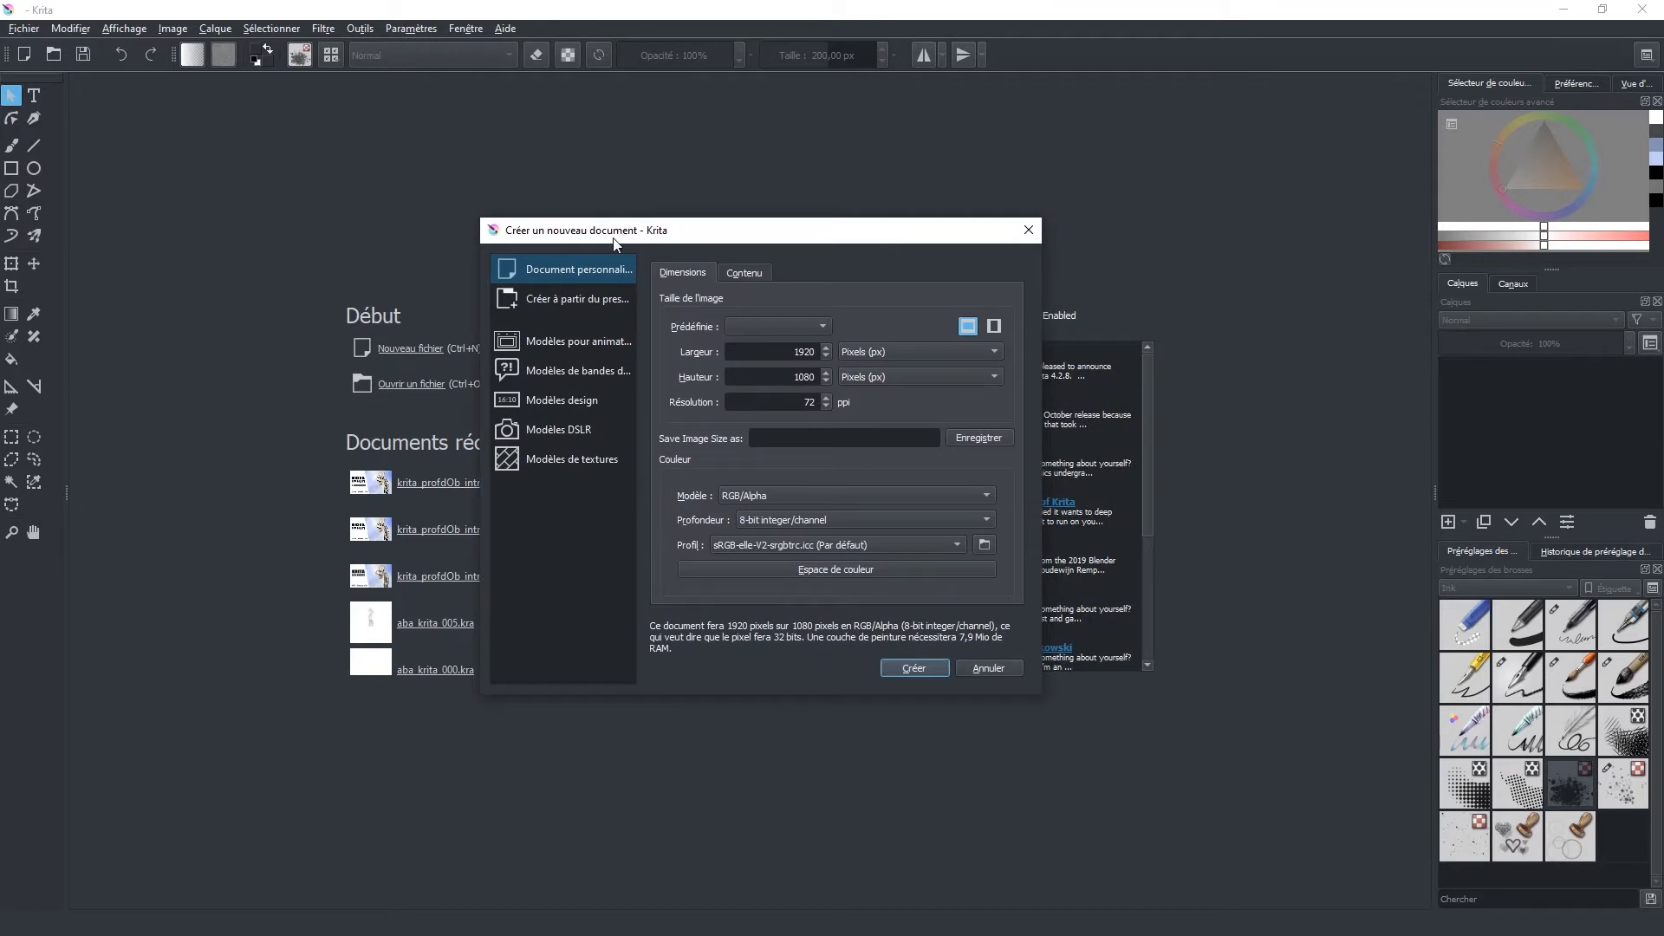
Step: Browse the animation, comic, design, DSLR and texture template categories, then return to the custom document settings
{"action": "left_click", "coordinate": [559, 350]}
{"action": "left_click", "coordinate": [558, 368]}
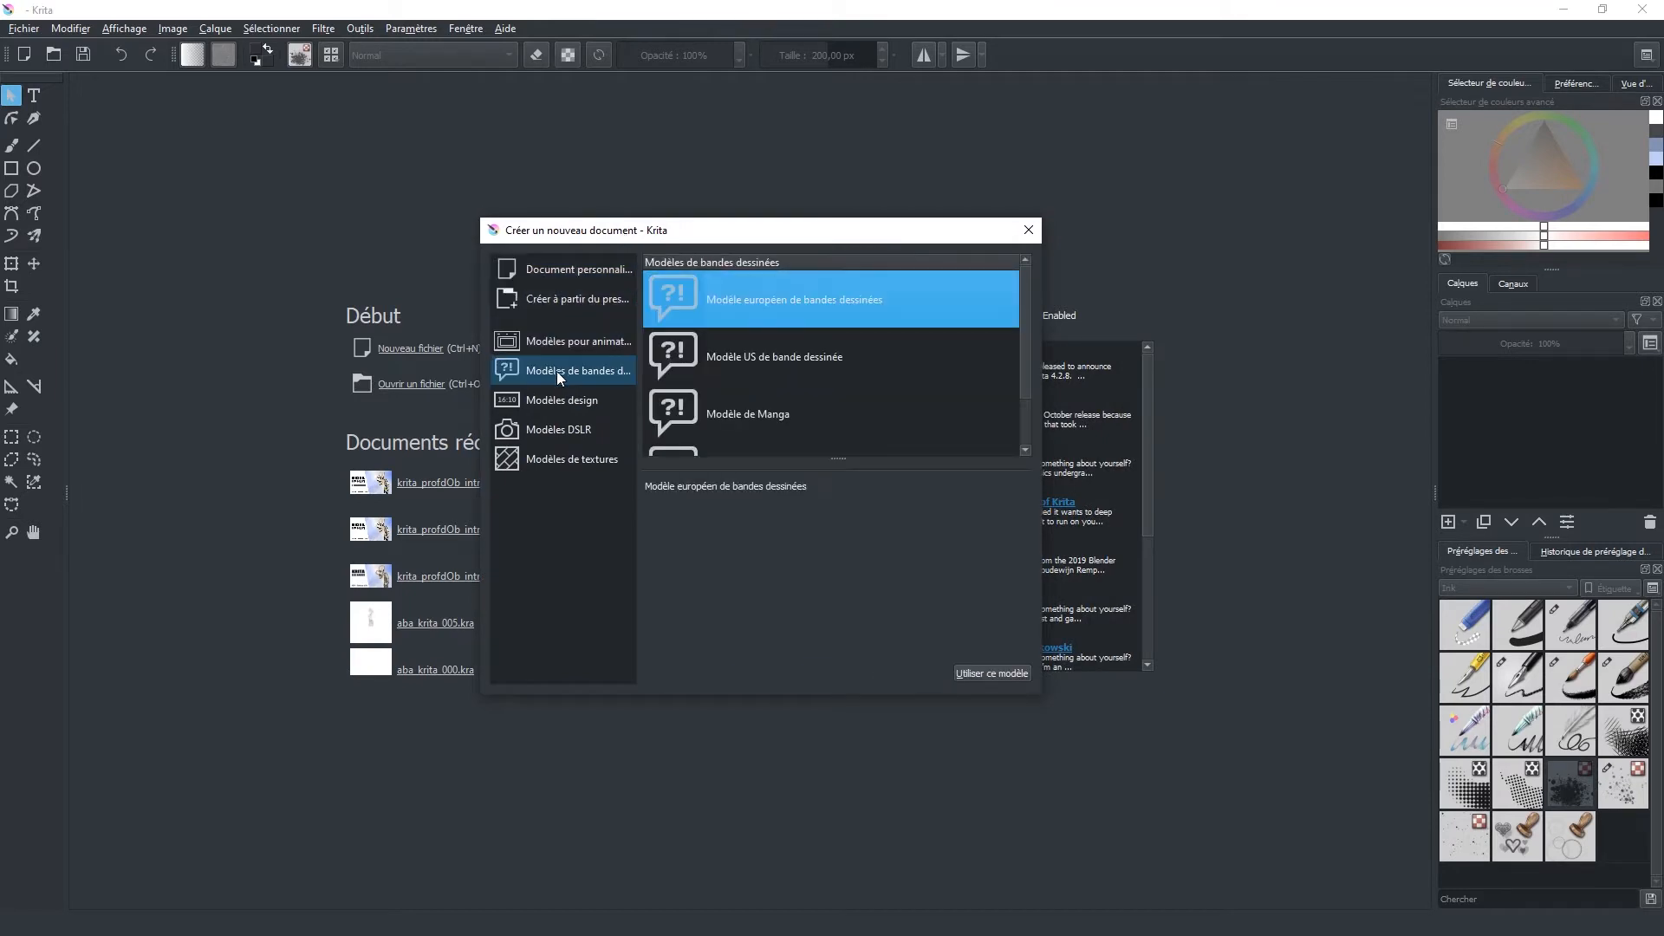
{"action": "left_click", "coordinate": [553, 400]}
{"action": "left_click", "coordinate": [553, 430]}
{"action": "left_click", "coordinate": [550, 460]}
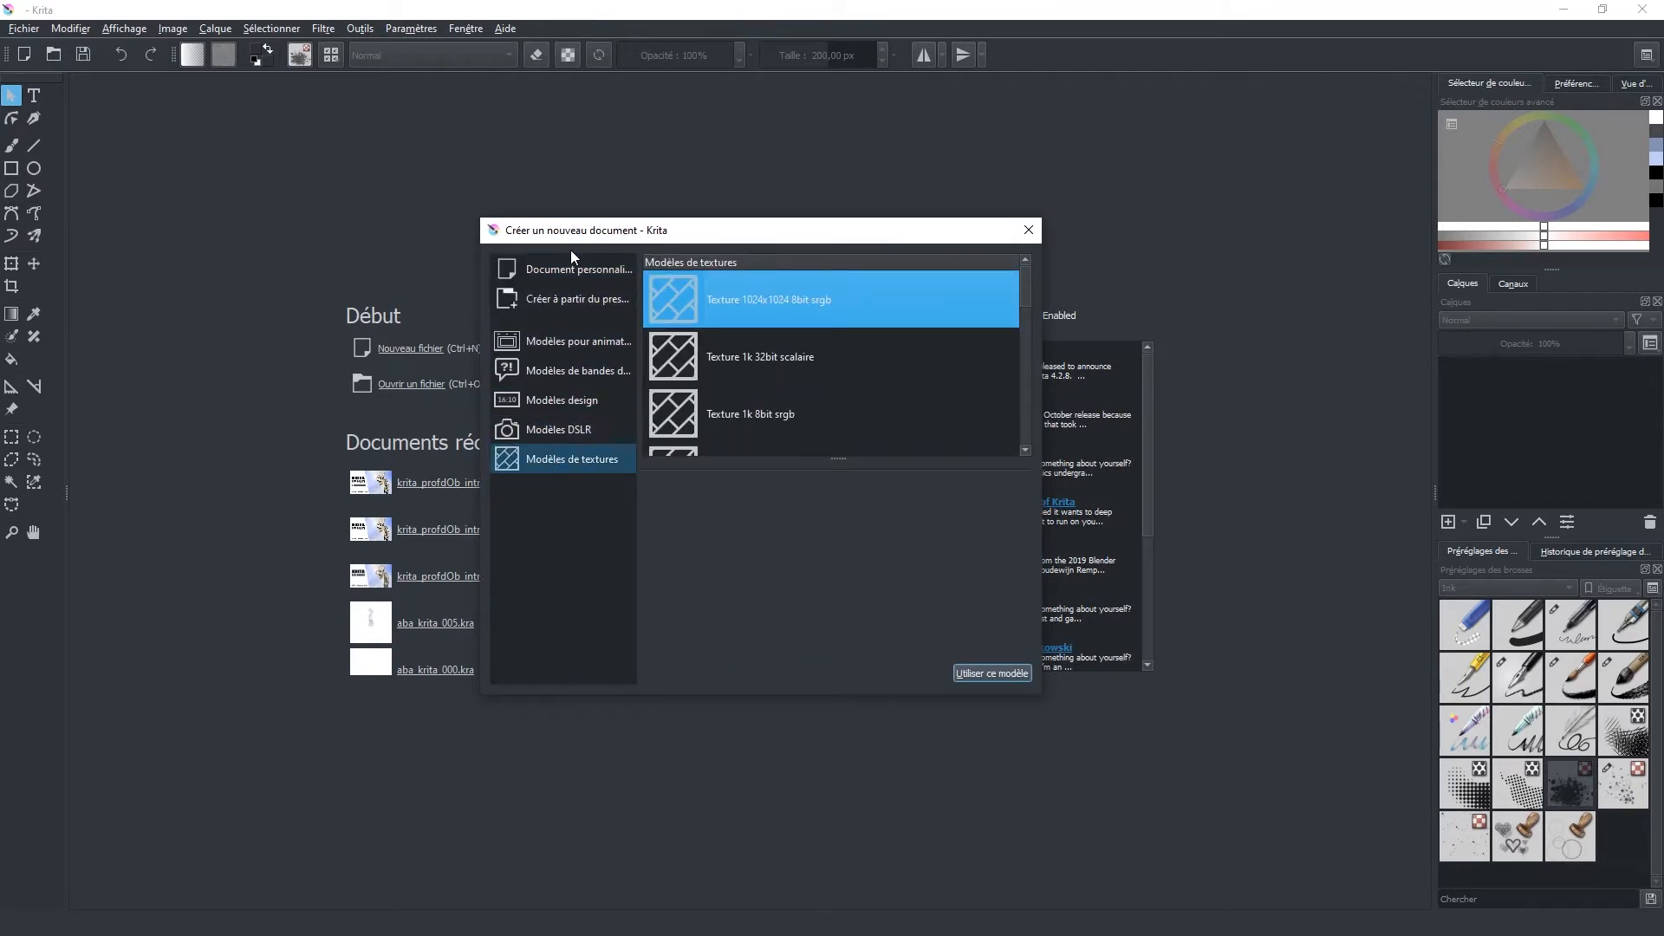
{"action": "left_click", "coordinate": [586, 269]}
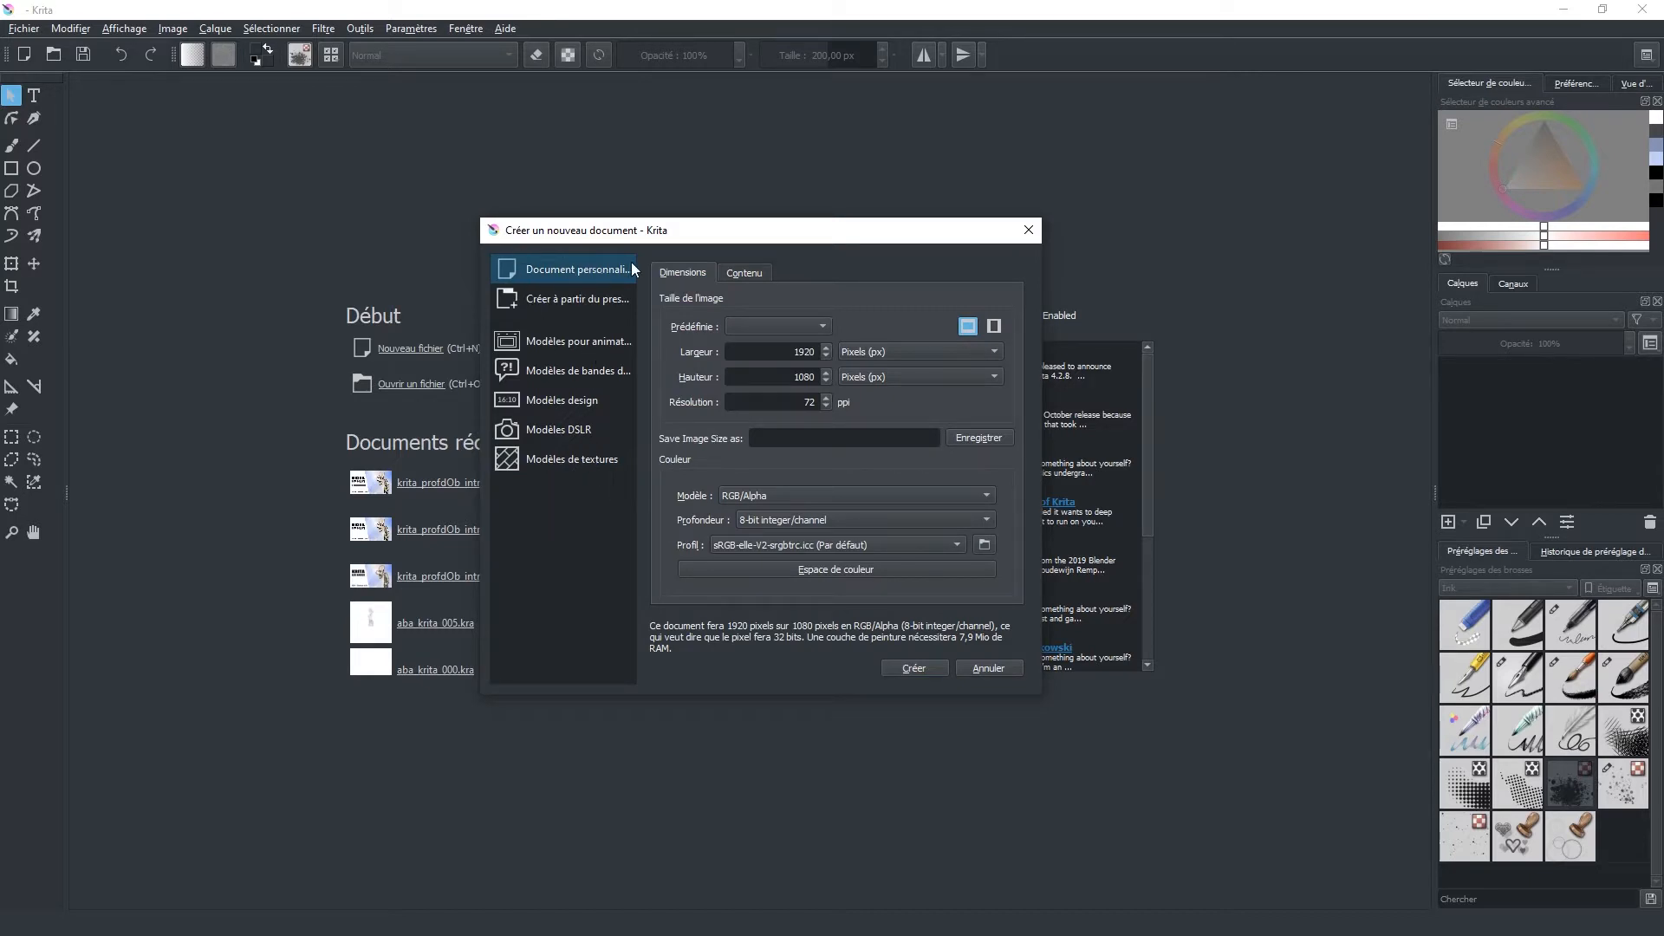
Step: Set the new document's image size with the predefined format Texture 2048x2048
{"action": "left_click", "coordinate": [776, 320]}
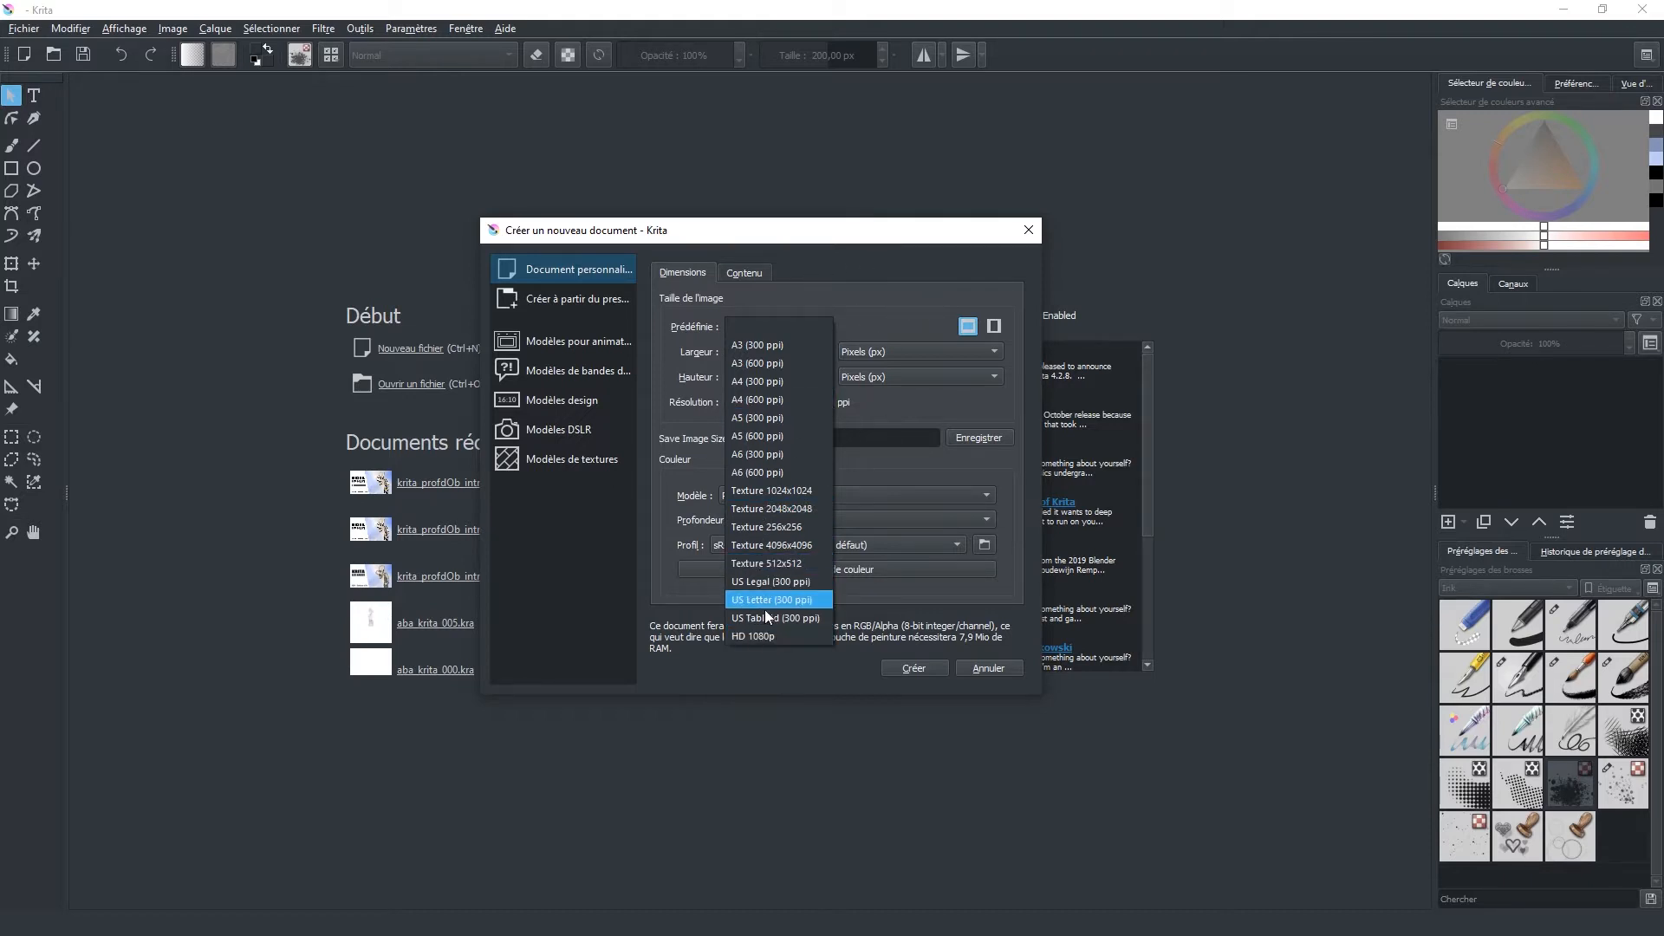
{"action": "left_click", "coordinate": [914, 276]}
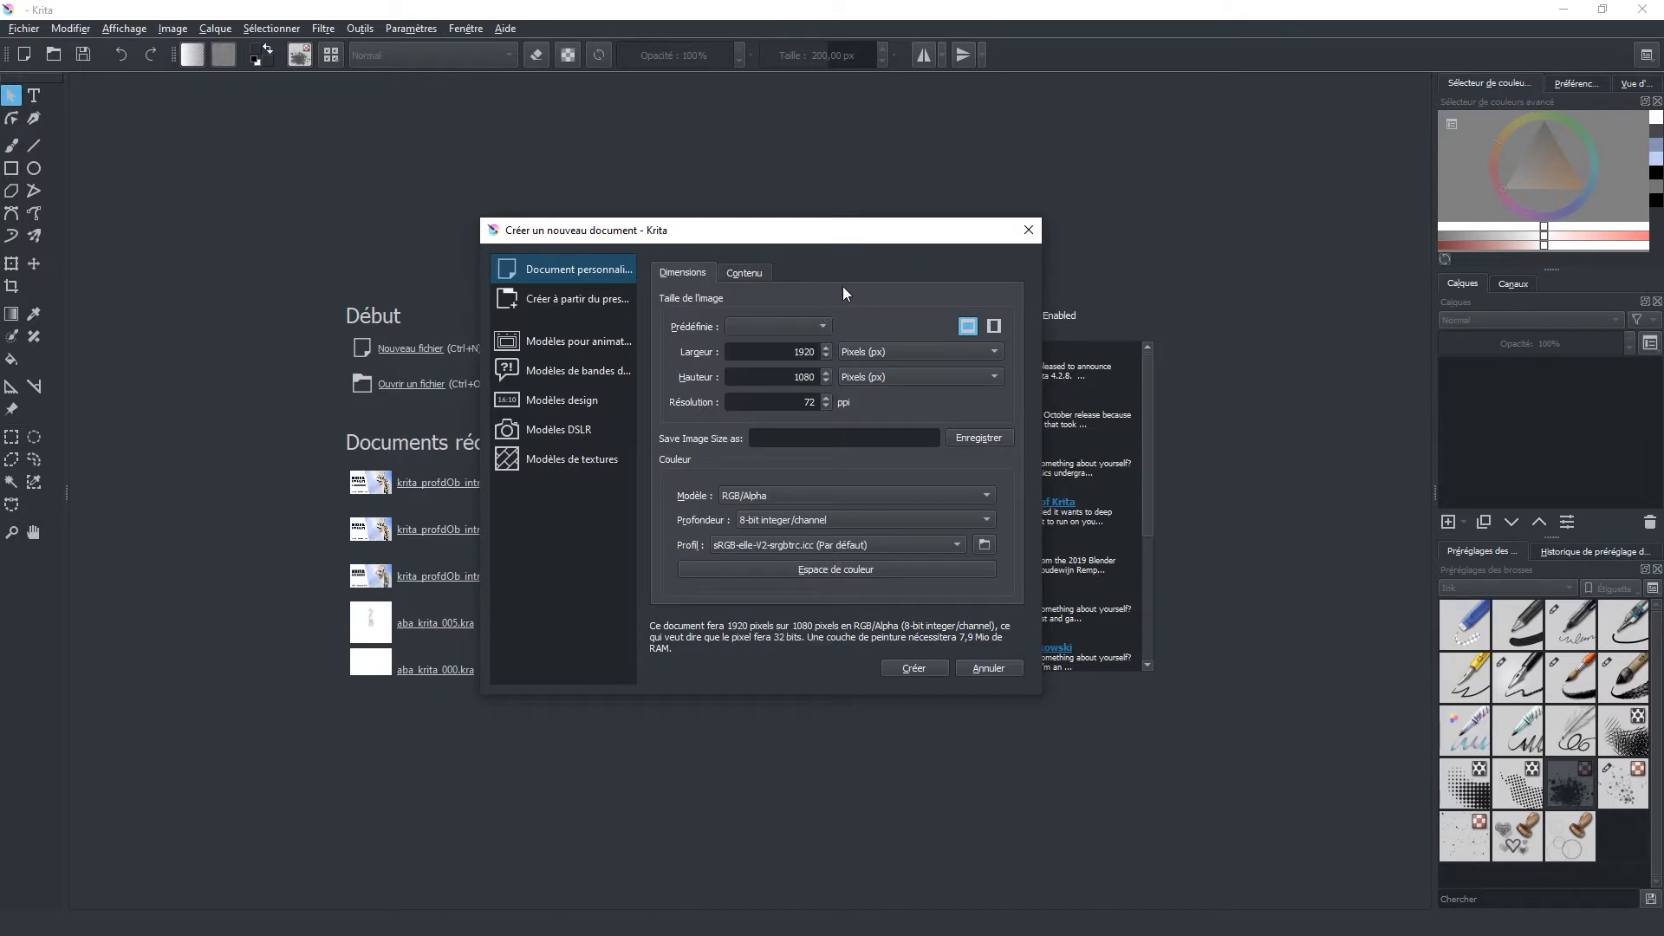
{"action": "left_click", "coordinate": [825, 326]}
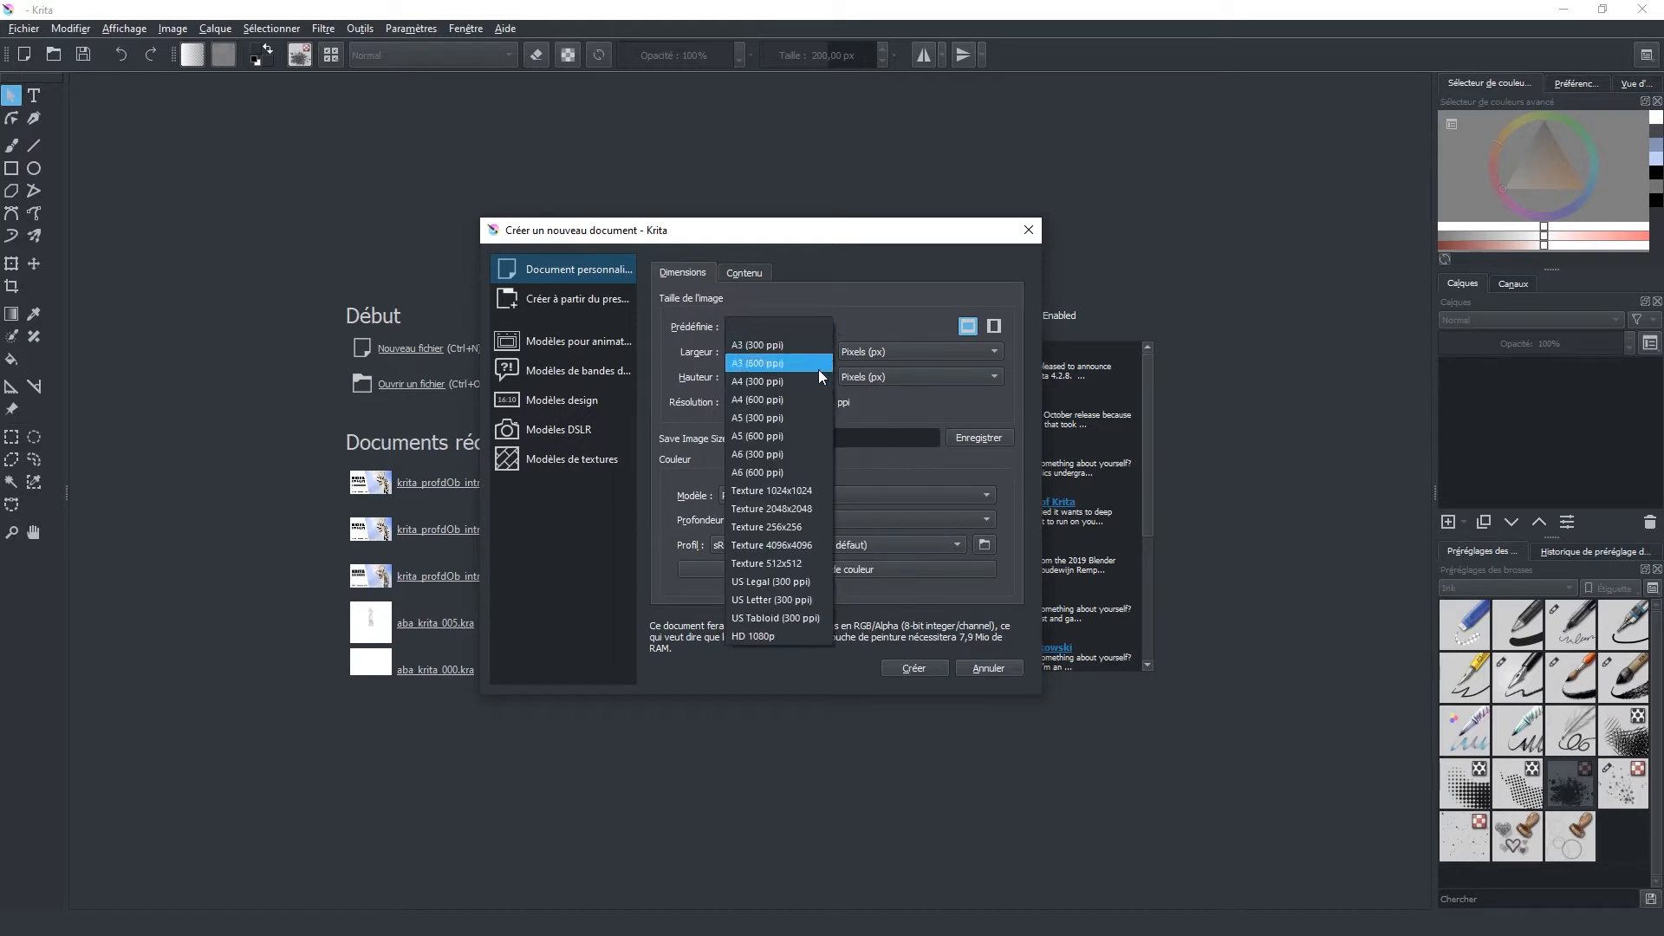
{"action": "left_click", "coordinate": [769, 508]}
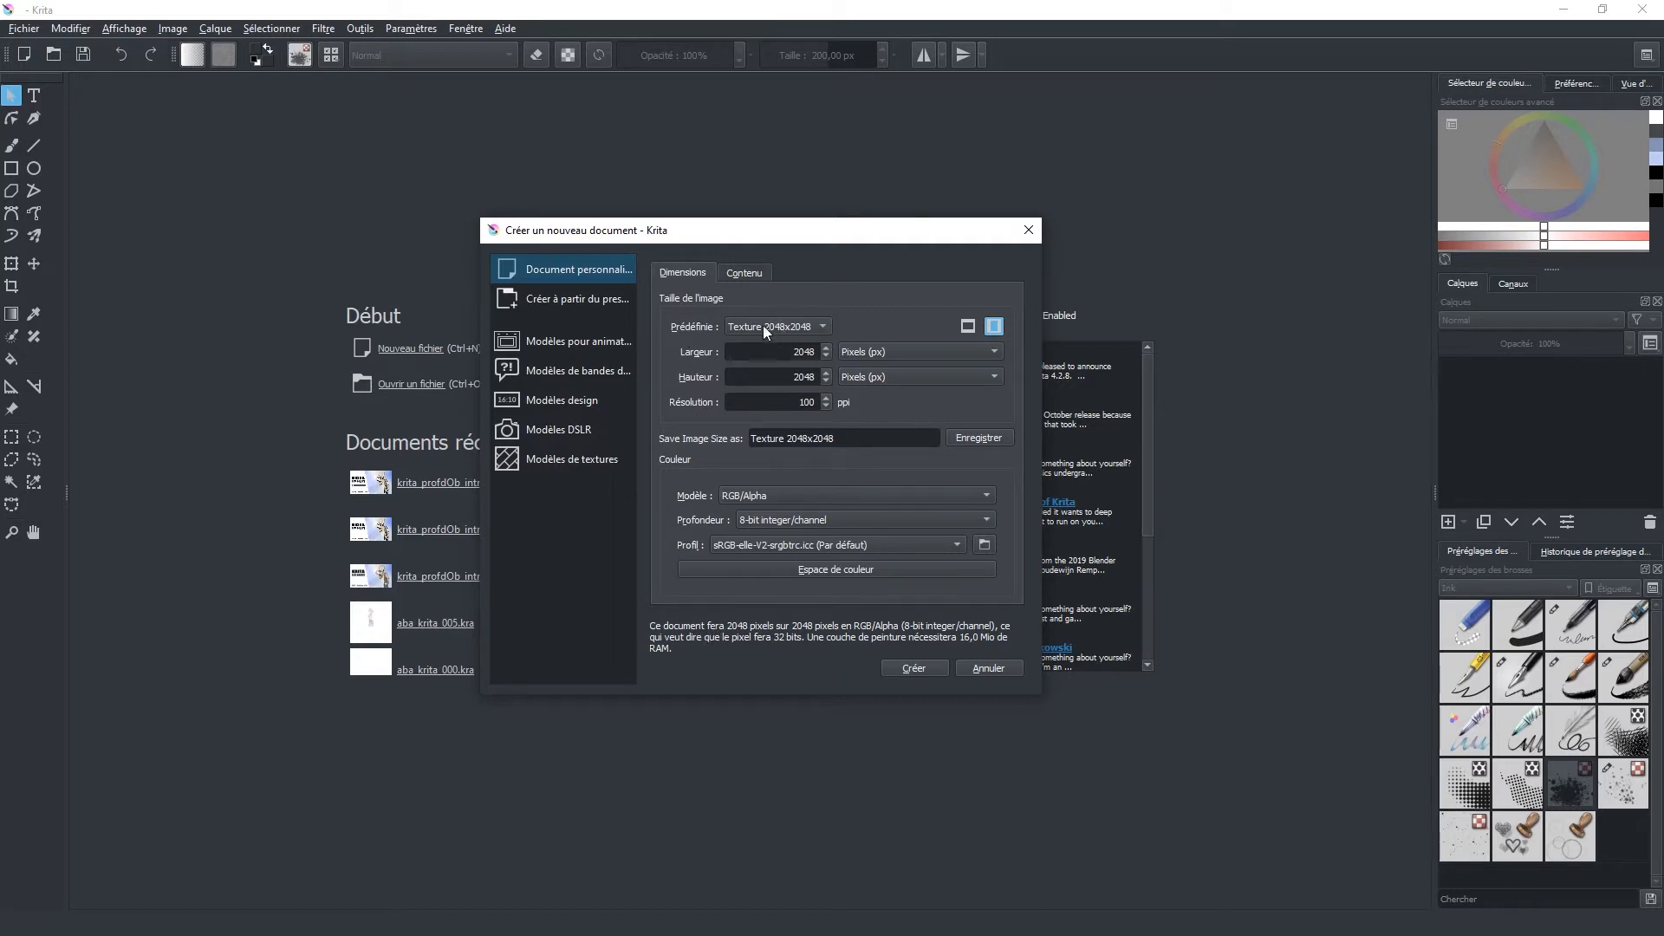
Step: Name the new document "ABA Gabarit" and create it
{"action": "left_click", "coordinate": [734, 274]}
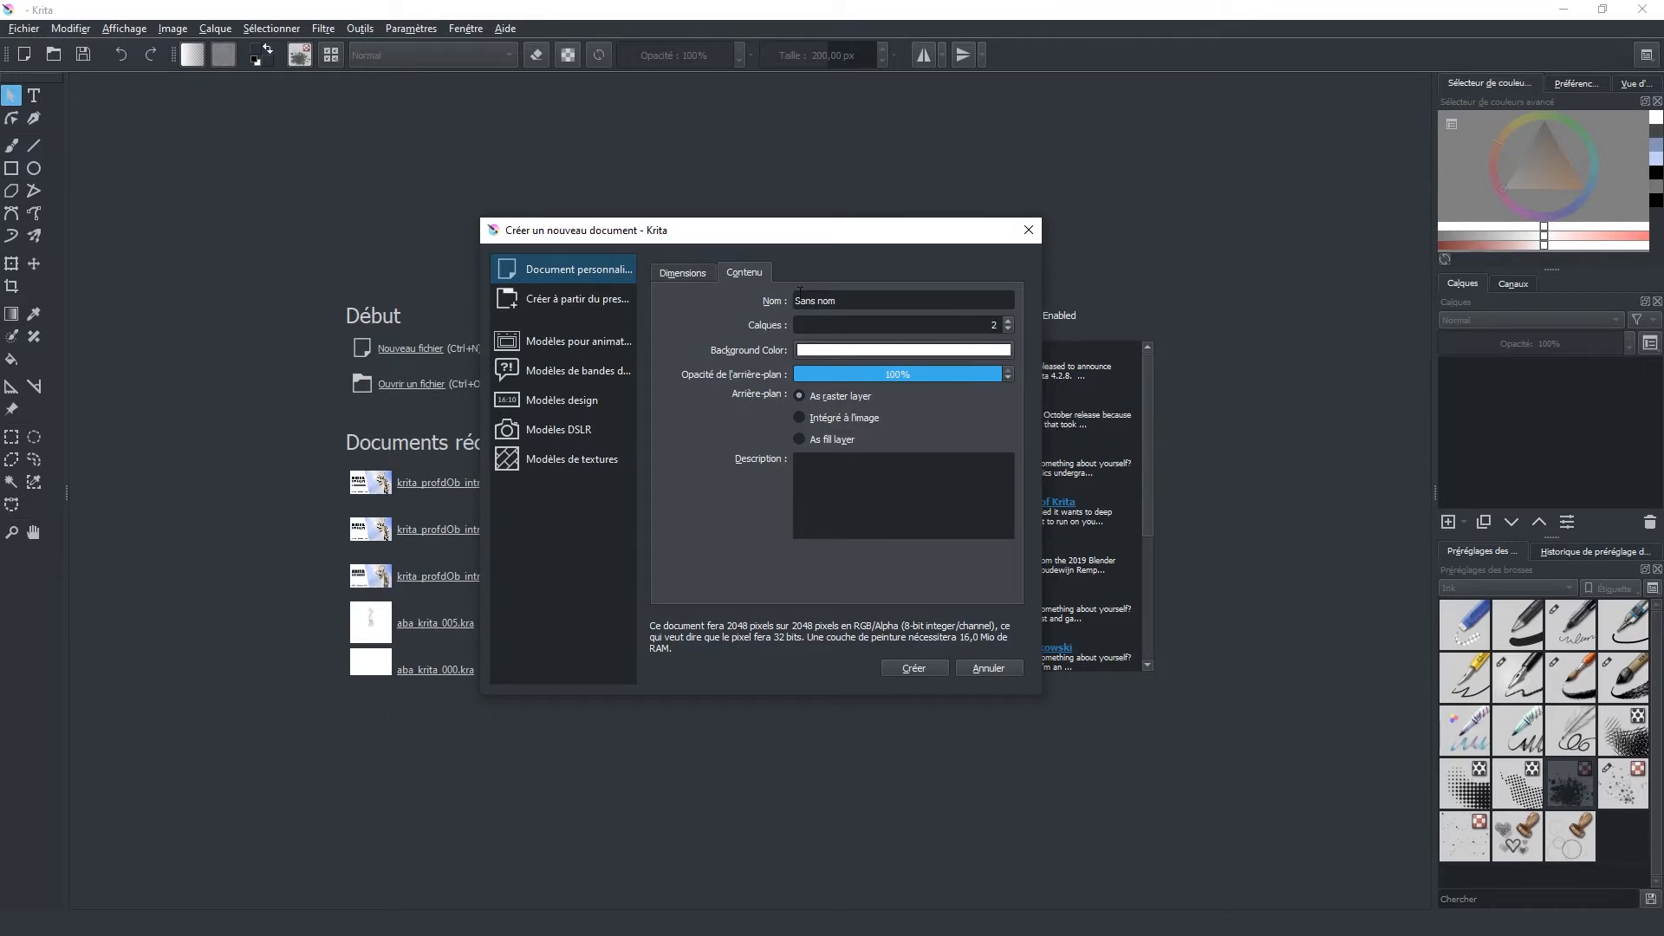
{"action": "left_click_drag", "start_coordinate": [842, 302], "coordinate": [763, 302]}
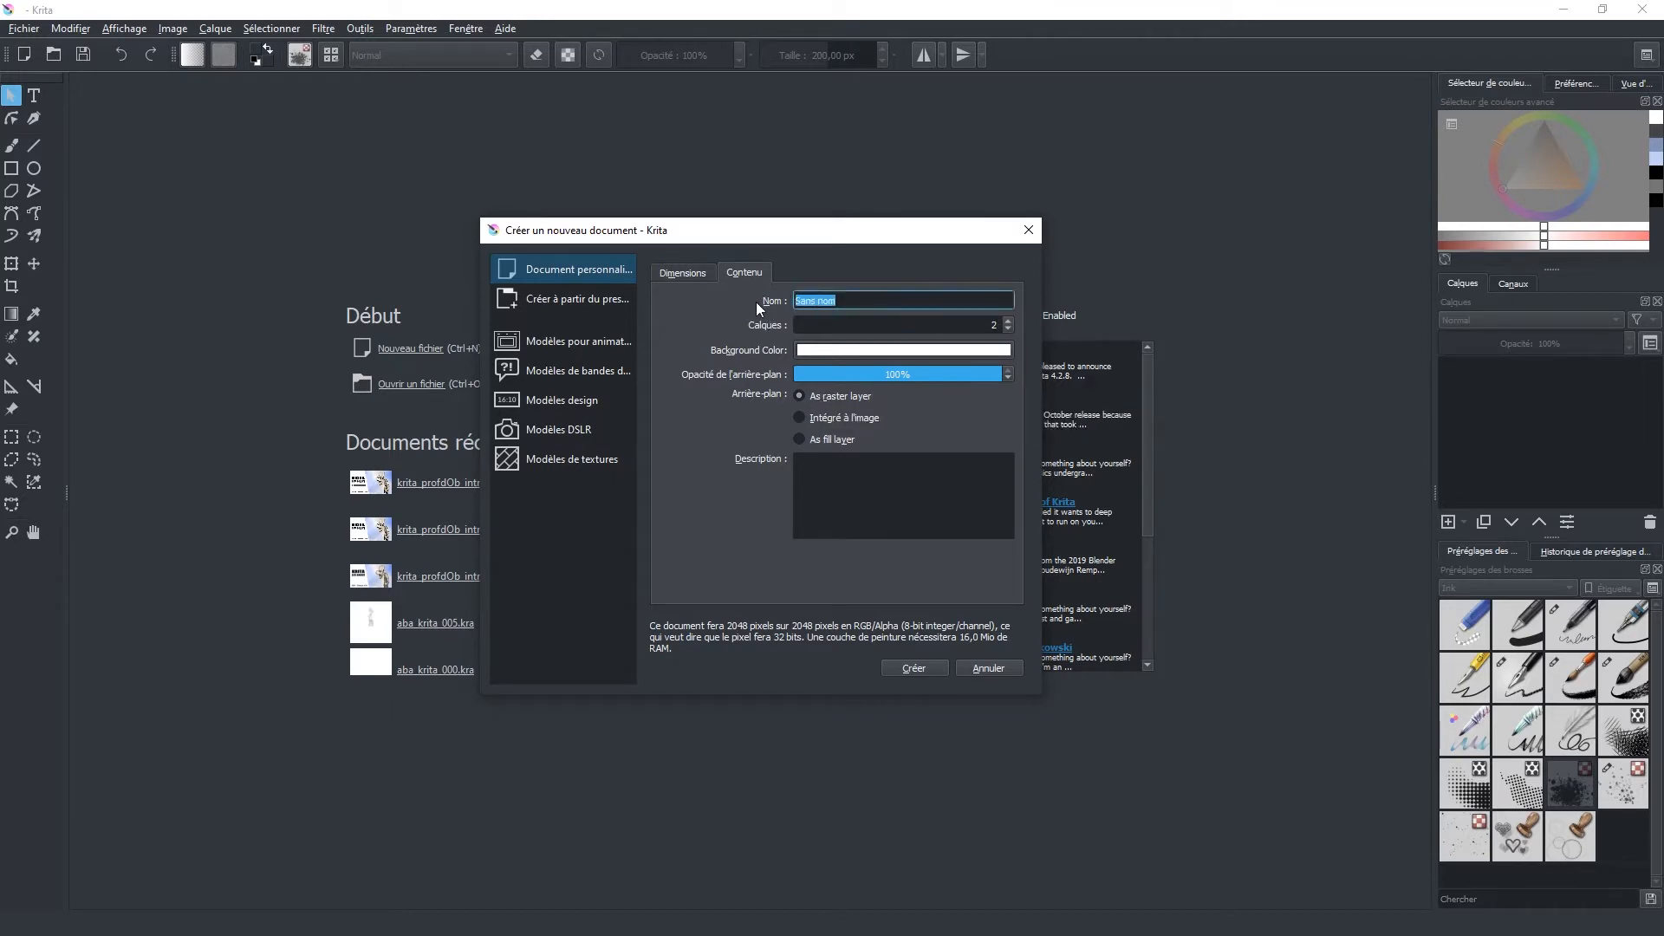
{"action": "type", "text": "ABA Gabarit"}
{"action": "left_click", "coordinate": [912, 667]}
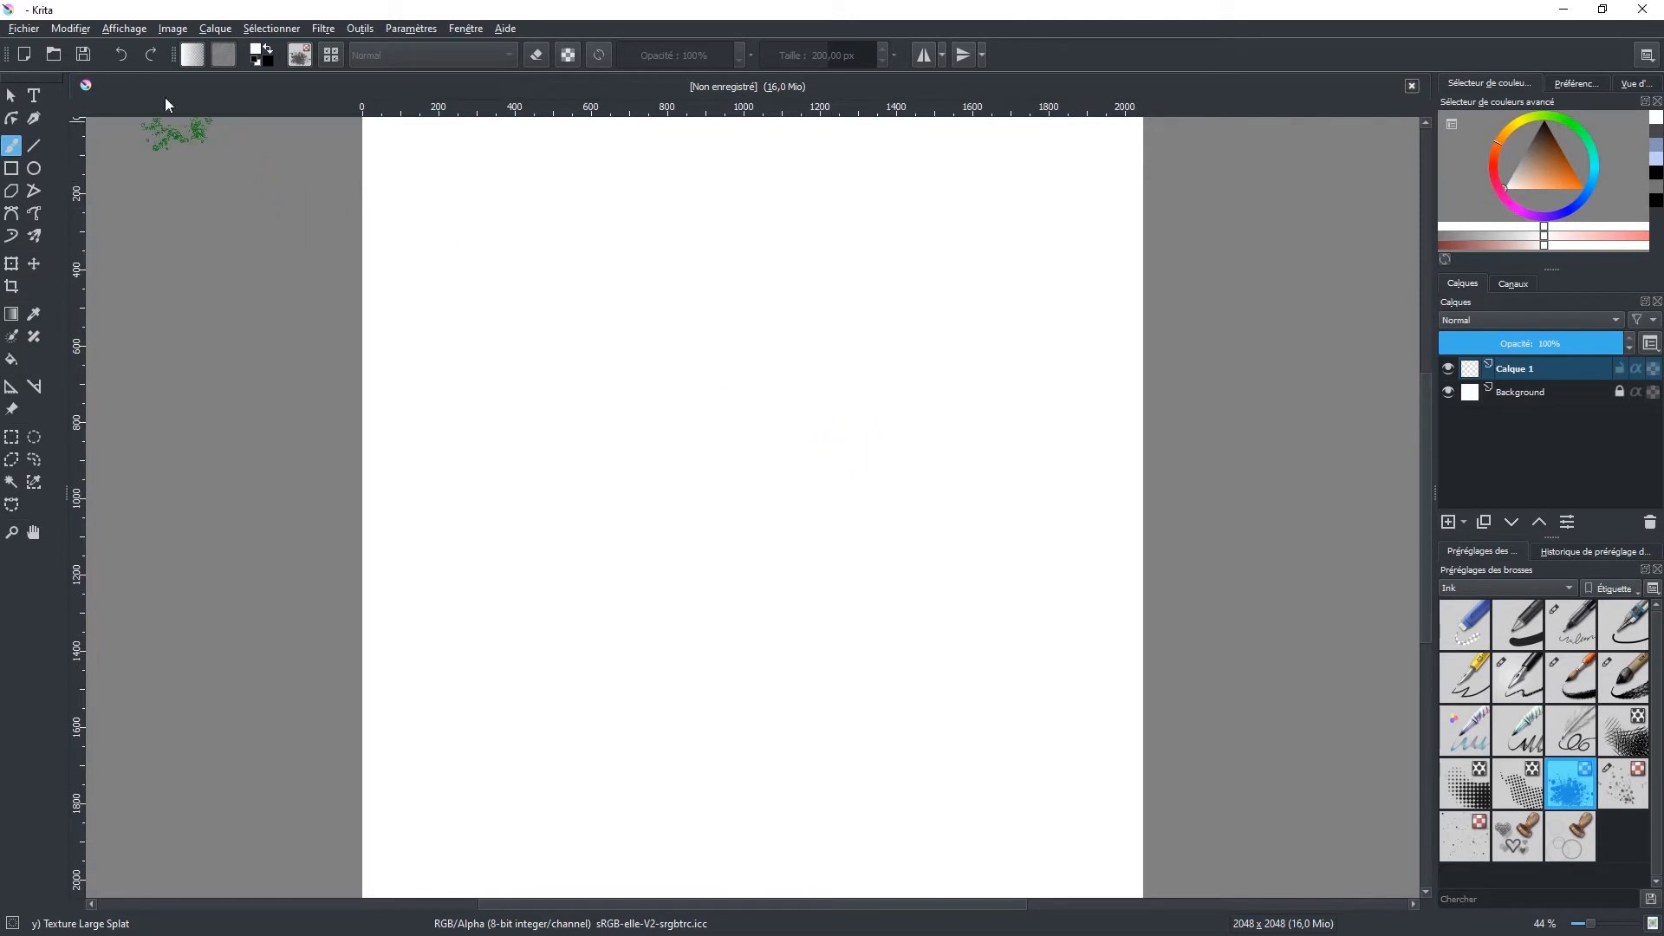
Step: Apply the Default workspace and set the brush presets filter to All
{"action": "left_click", "coordinate": [124, 28]}
{"action": "left_click", "coordinate": [158, 164]}
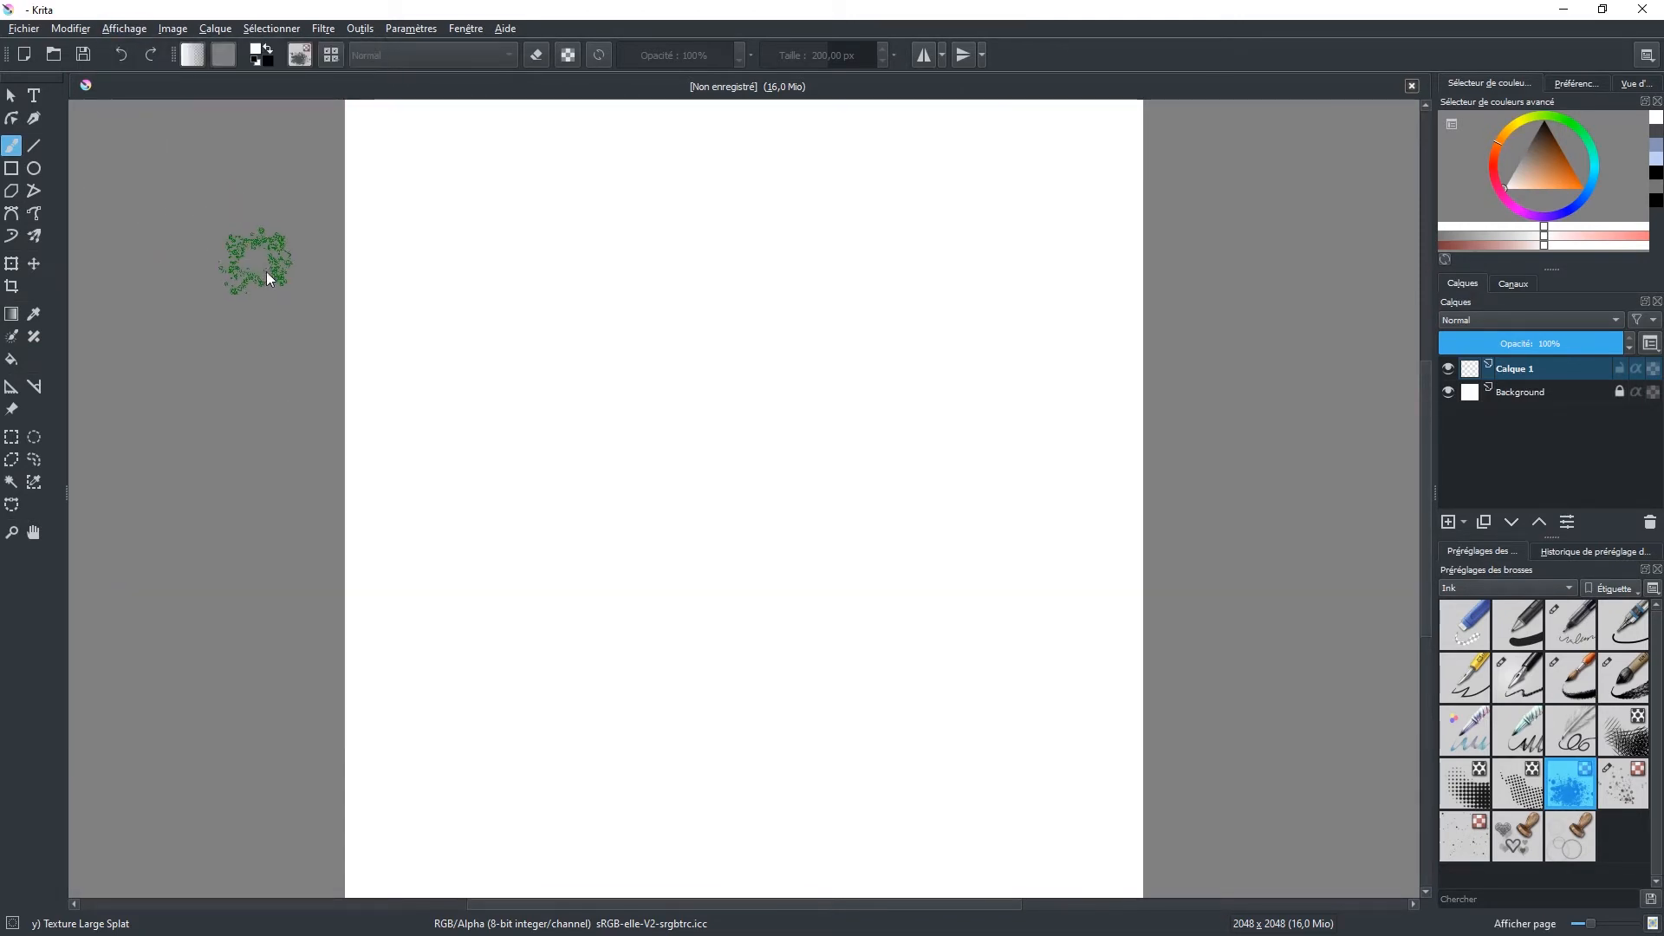
{"action": "left_click", "coordinate": [478, 29]}
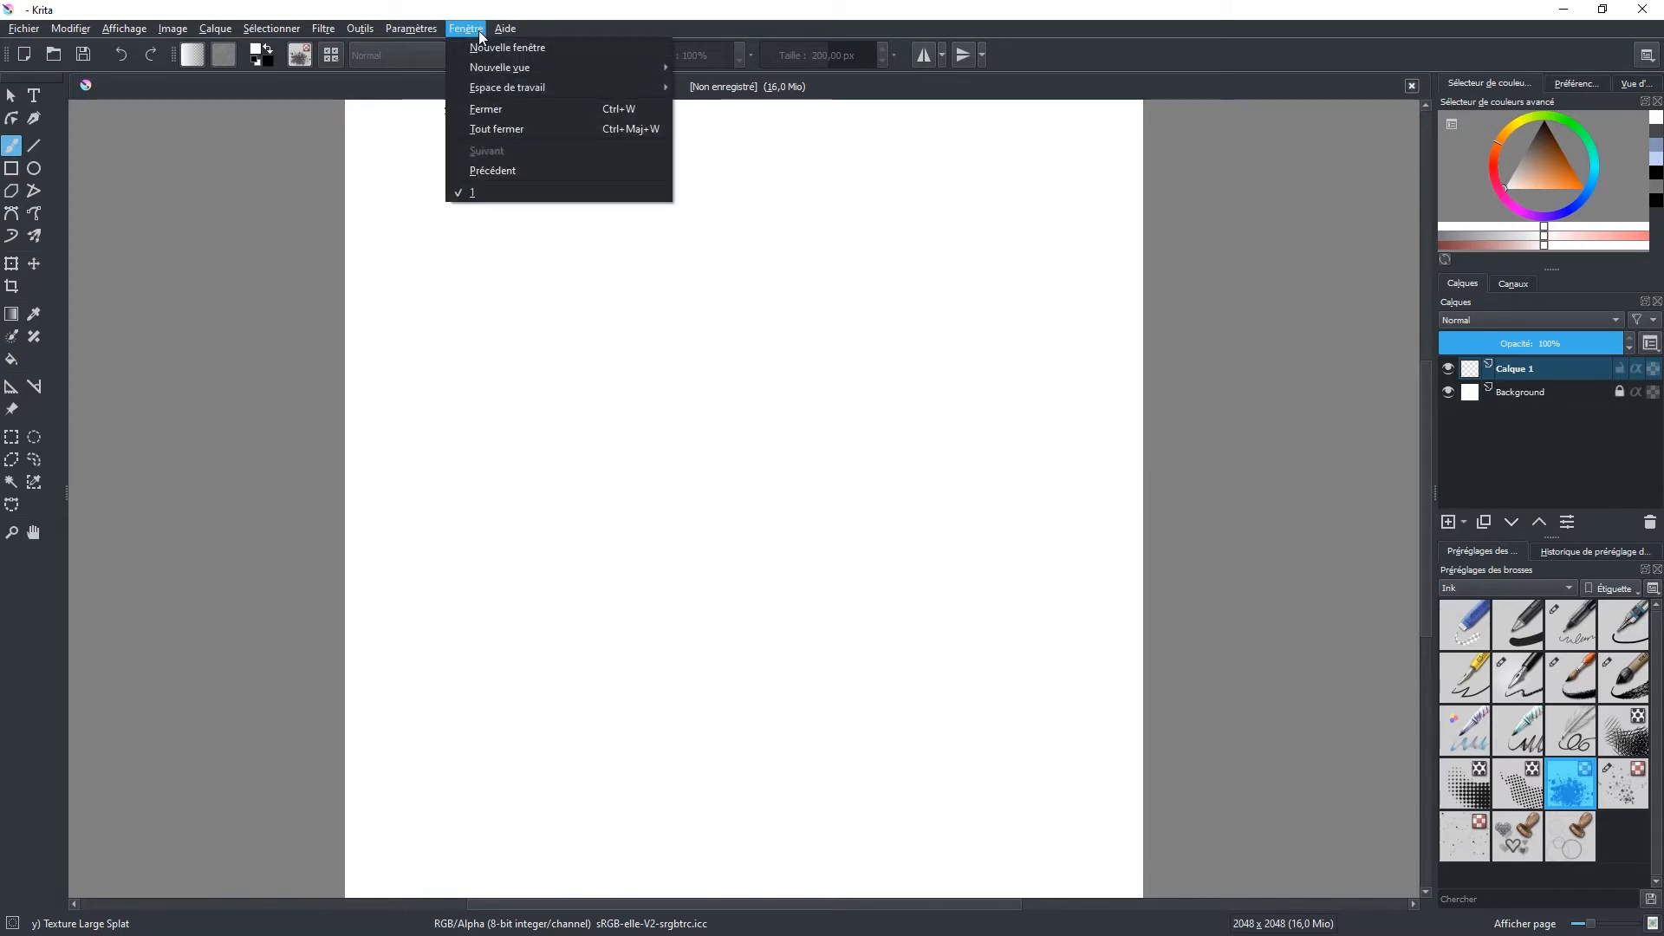
{"action": "mouse_move", "coordinate": [543, 85]}
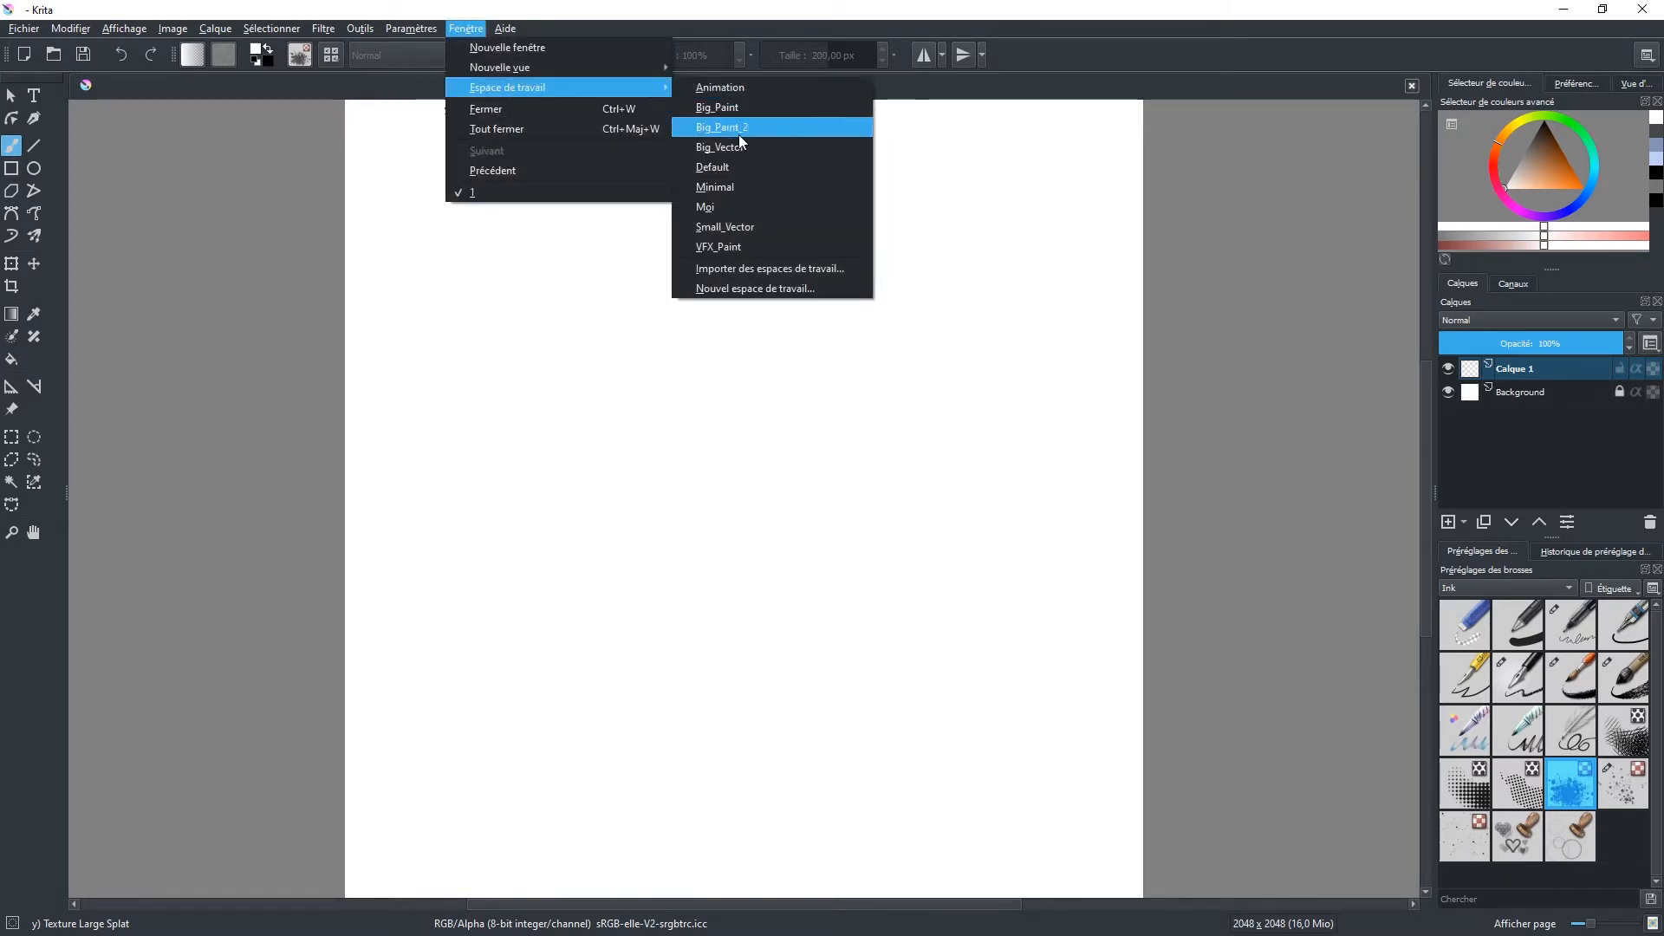
{"action": "left_click", "coordinate": [733, 167]}
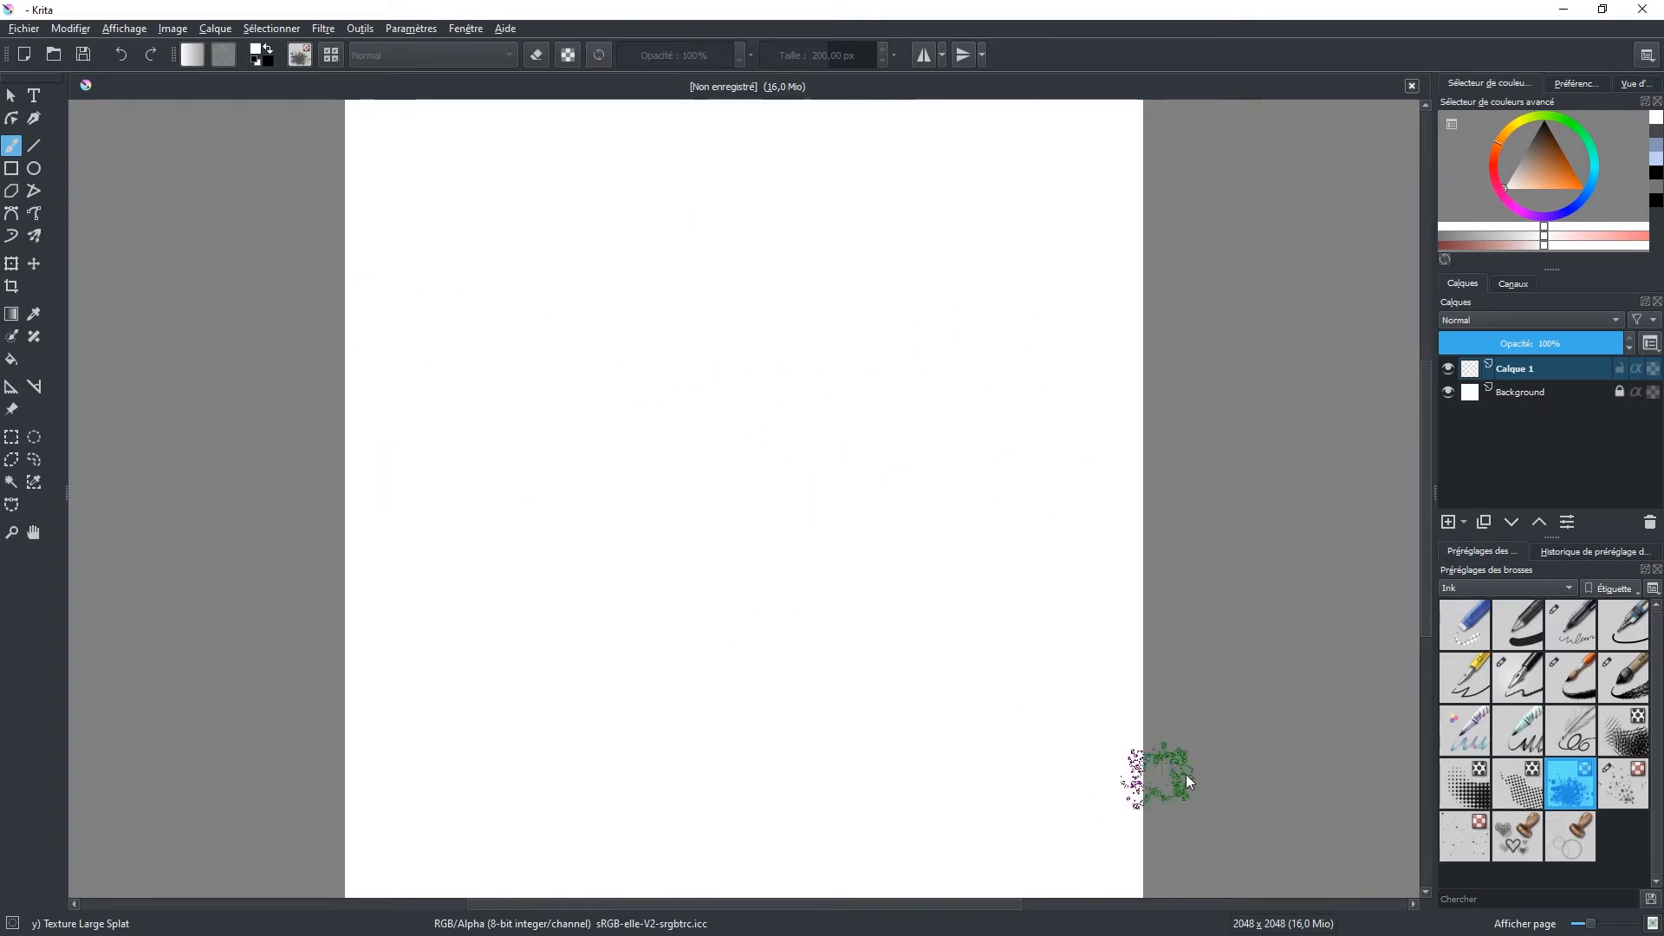
{"action": "left_click", "coordinate": [1495, 591]}
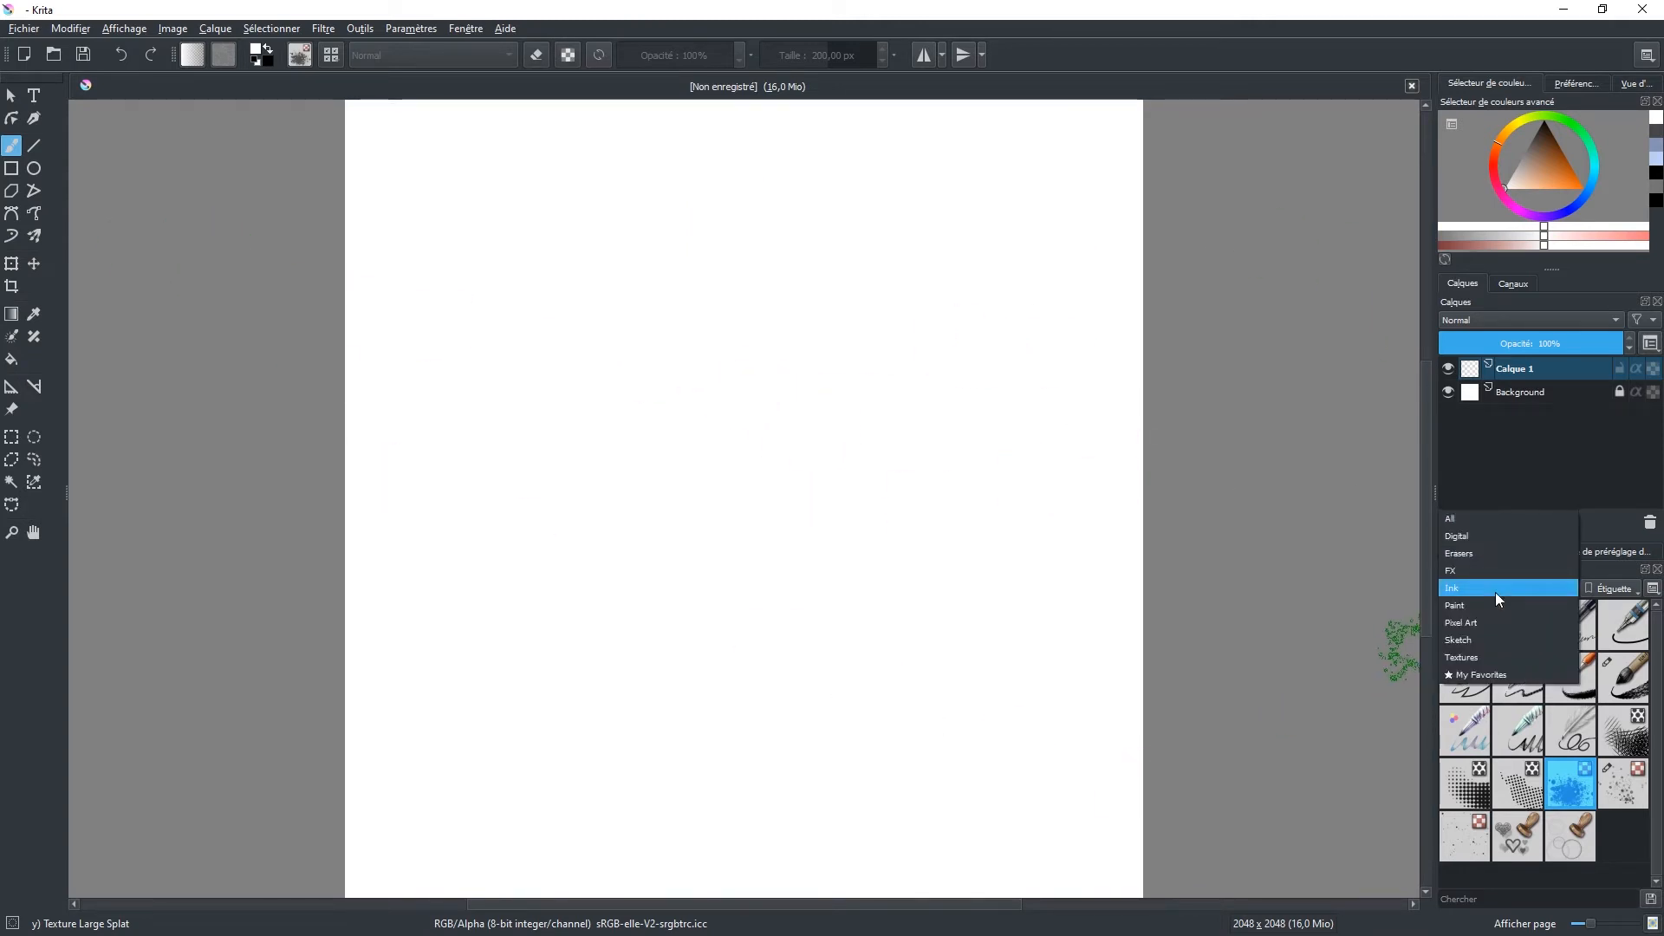
{"action": "left_click", "coordinate": [1479, 521]}
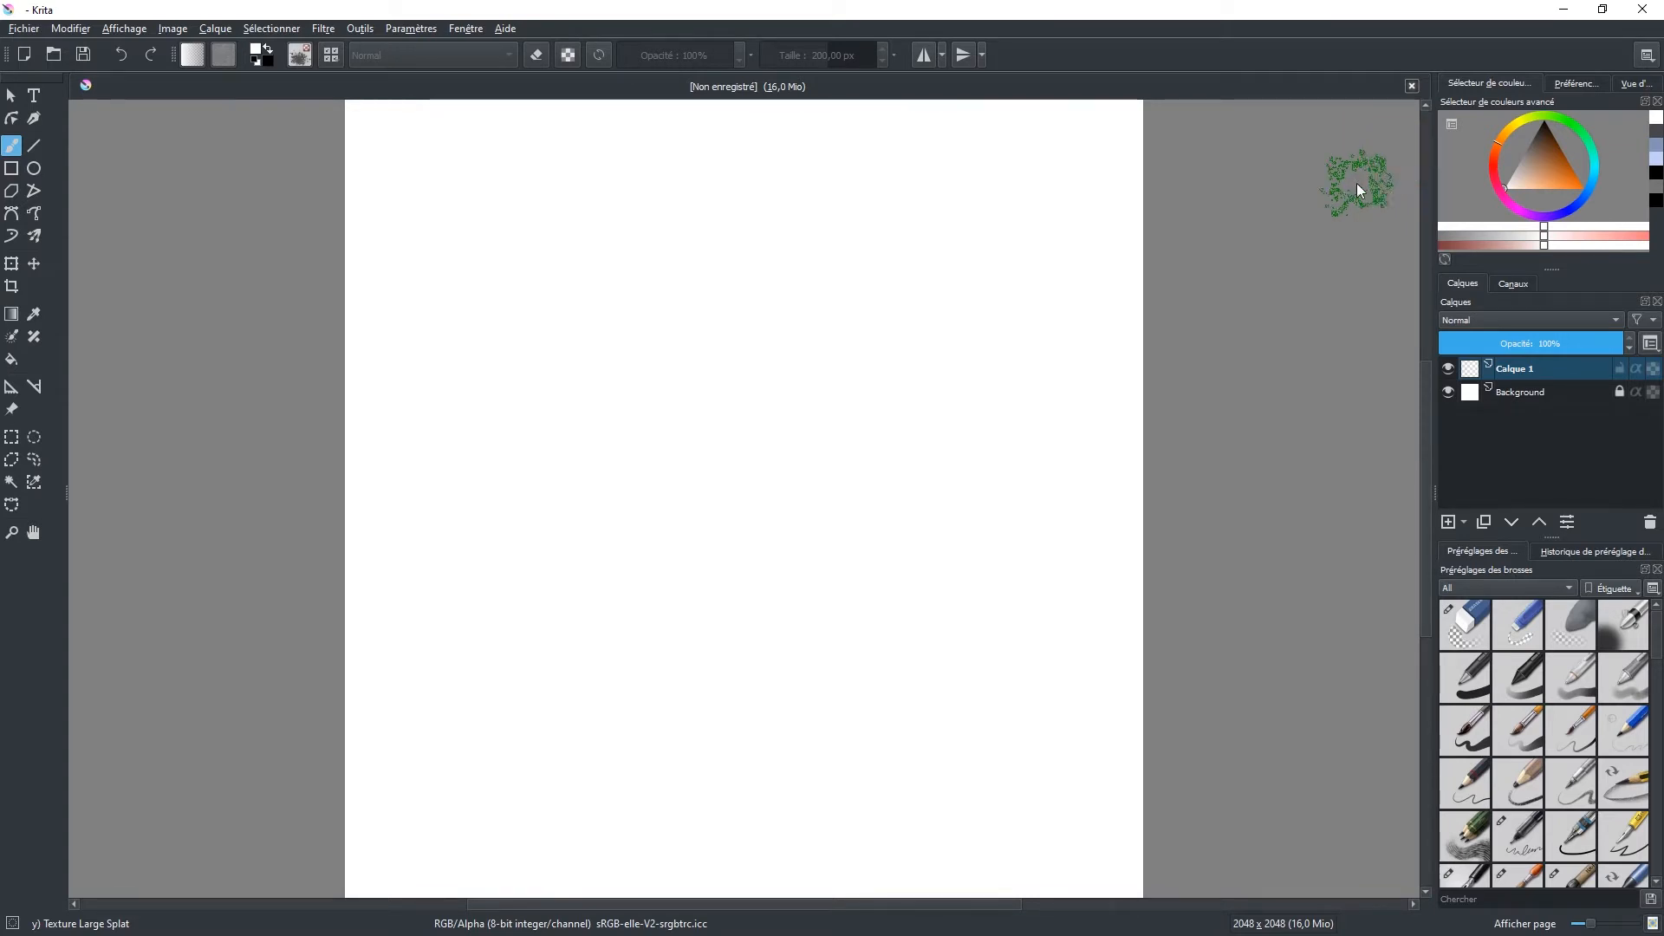
Step: Examine the advanced color selector, tool options, overview, layers and channels dockers
{"action": "left_click", "coordinate": [1575, 84]}
{"action": "left_click", "coordinate": [1636, 83]}
{"action": "left_click", "coordinate": [1575, 83]}
{"action": "left_click", "coordinate": [1476, 83]}
{"action": "left_click", "coordinate": [1577, 84]}
{"action": "left_click", "coordinate": [1638, 83]}
{"action": "left_click", "coordinate": [1571, 84]}
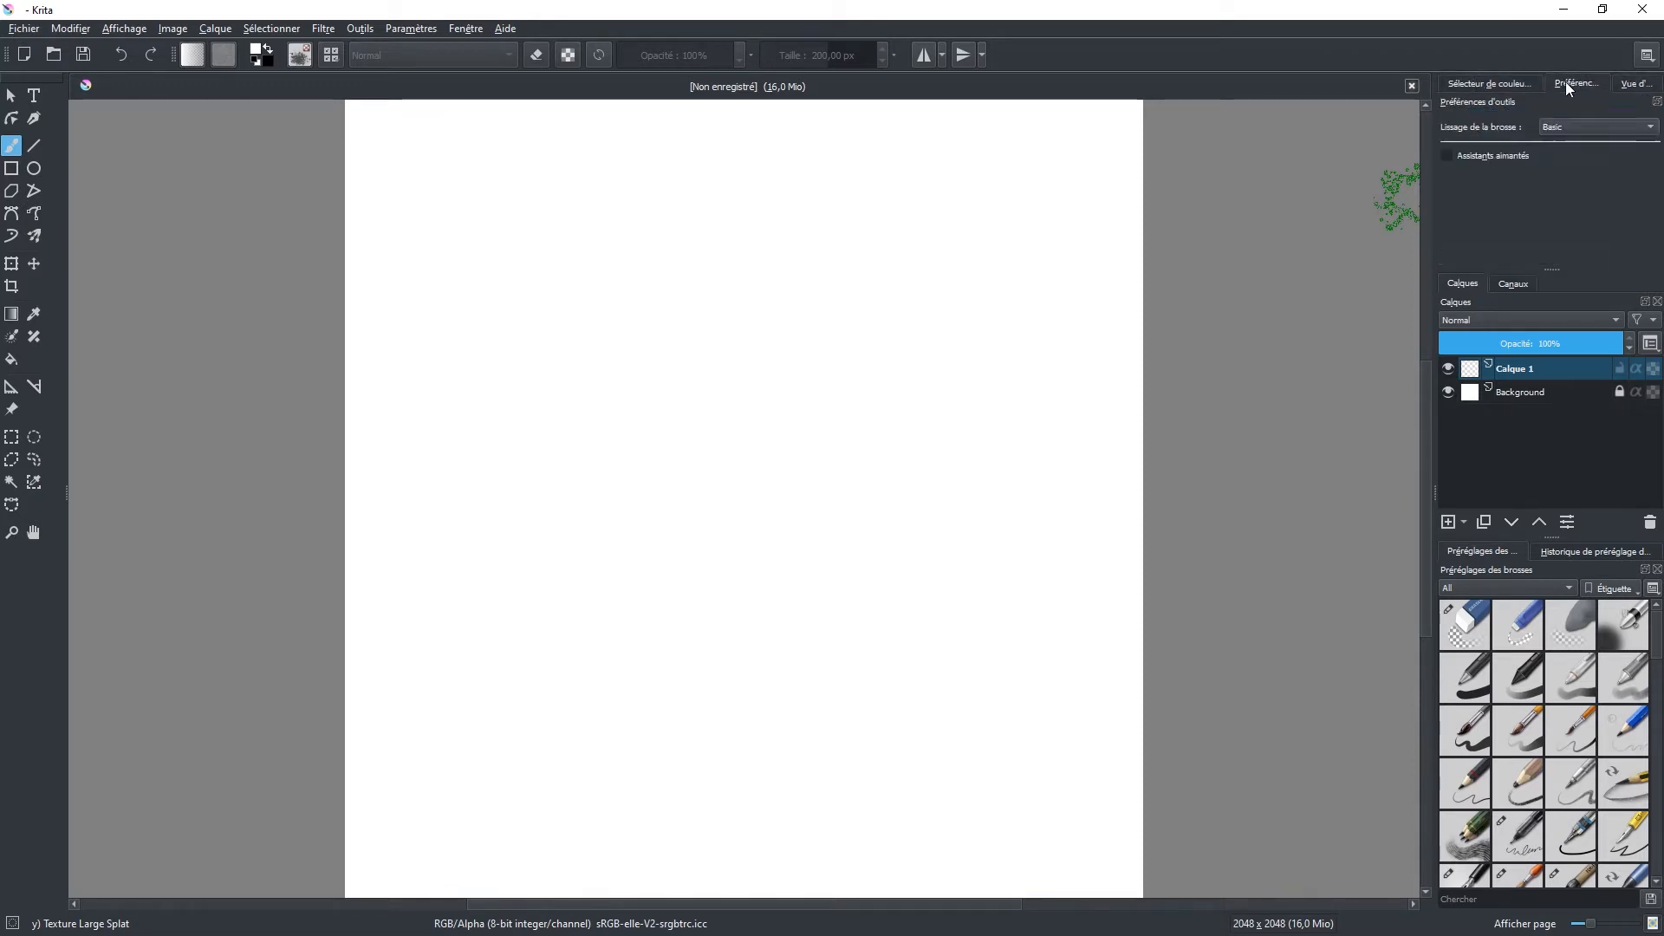
{"action": "left_click", "coordinate": [1495, 83]}
{"action": "left_click", "coordinate": [1575, 83]}
{"action": "left_click", "coordinate": [1636, 83]}
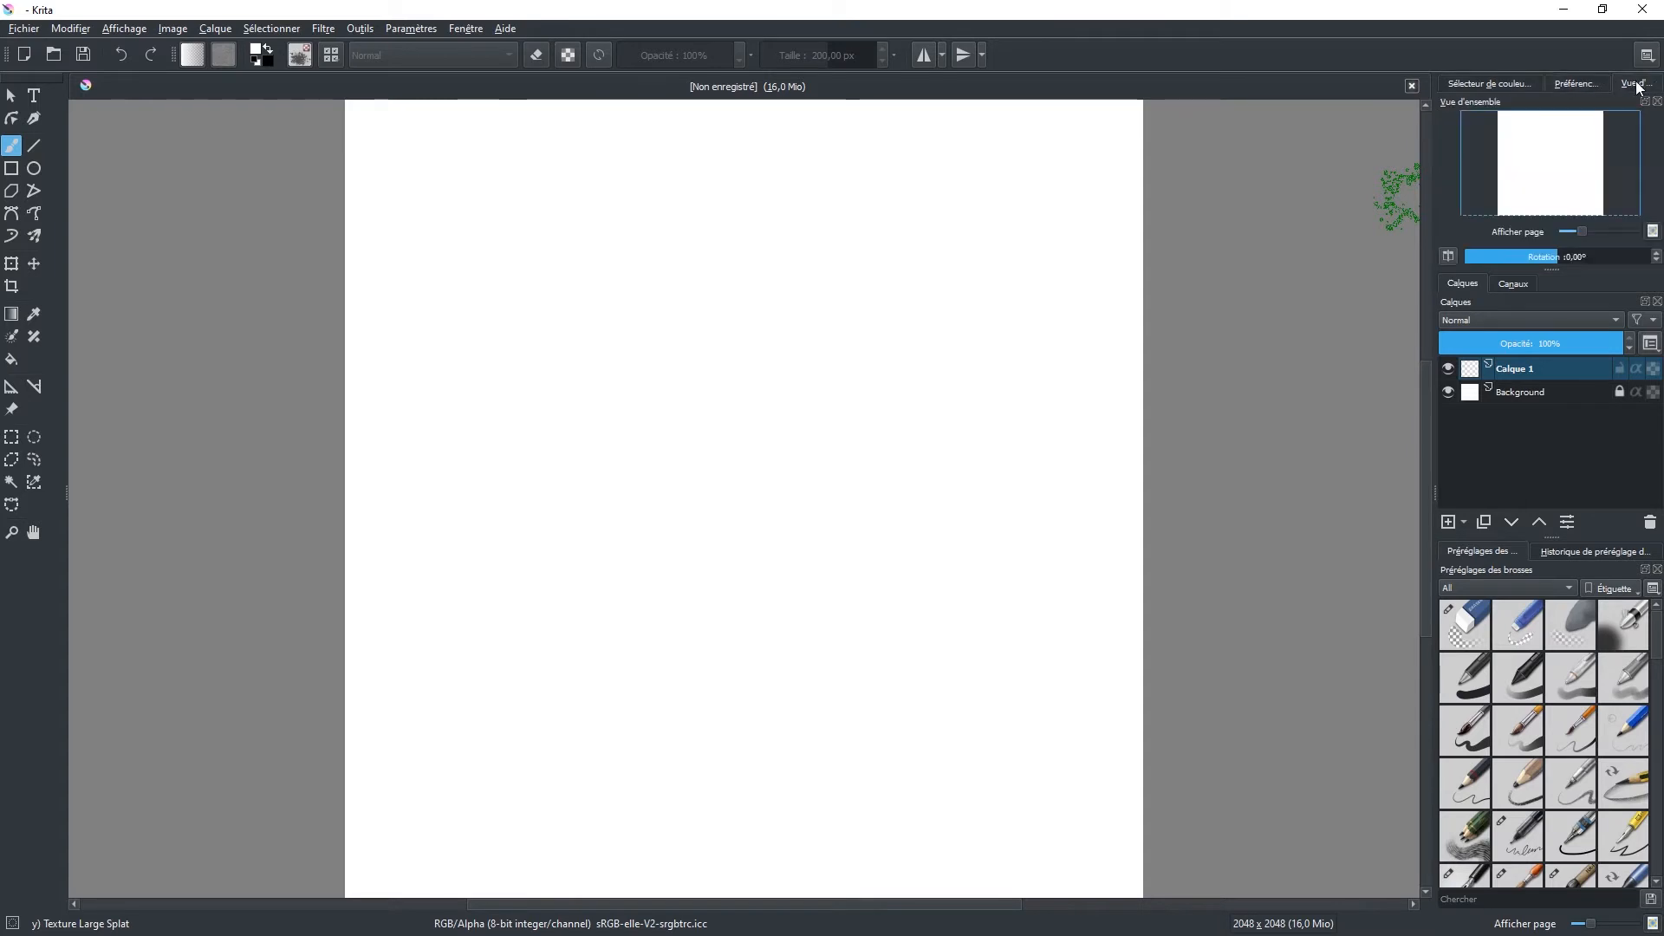
{"action": "left_click", "coordinate": [1570, 82]}
{"action": "left_click", "coordinate": [1463, 86]}
{"action": "left_click", "coordinate": [1521, 286]}
{"action": "left_click", "coordinate": [1456, 286]}
{"action": "left_click", "coordinate": [1508, 286]}
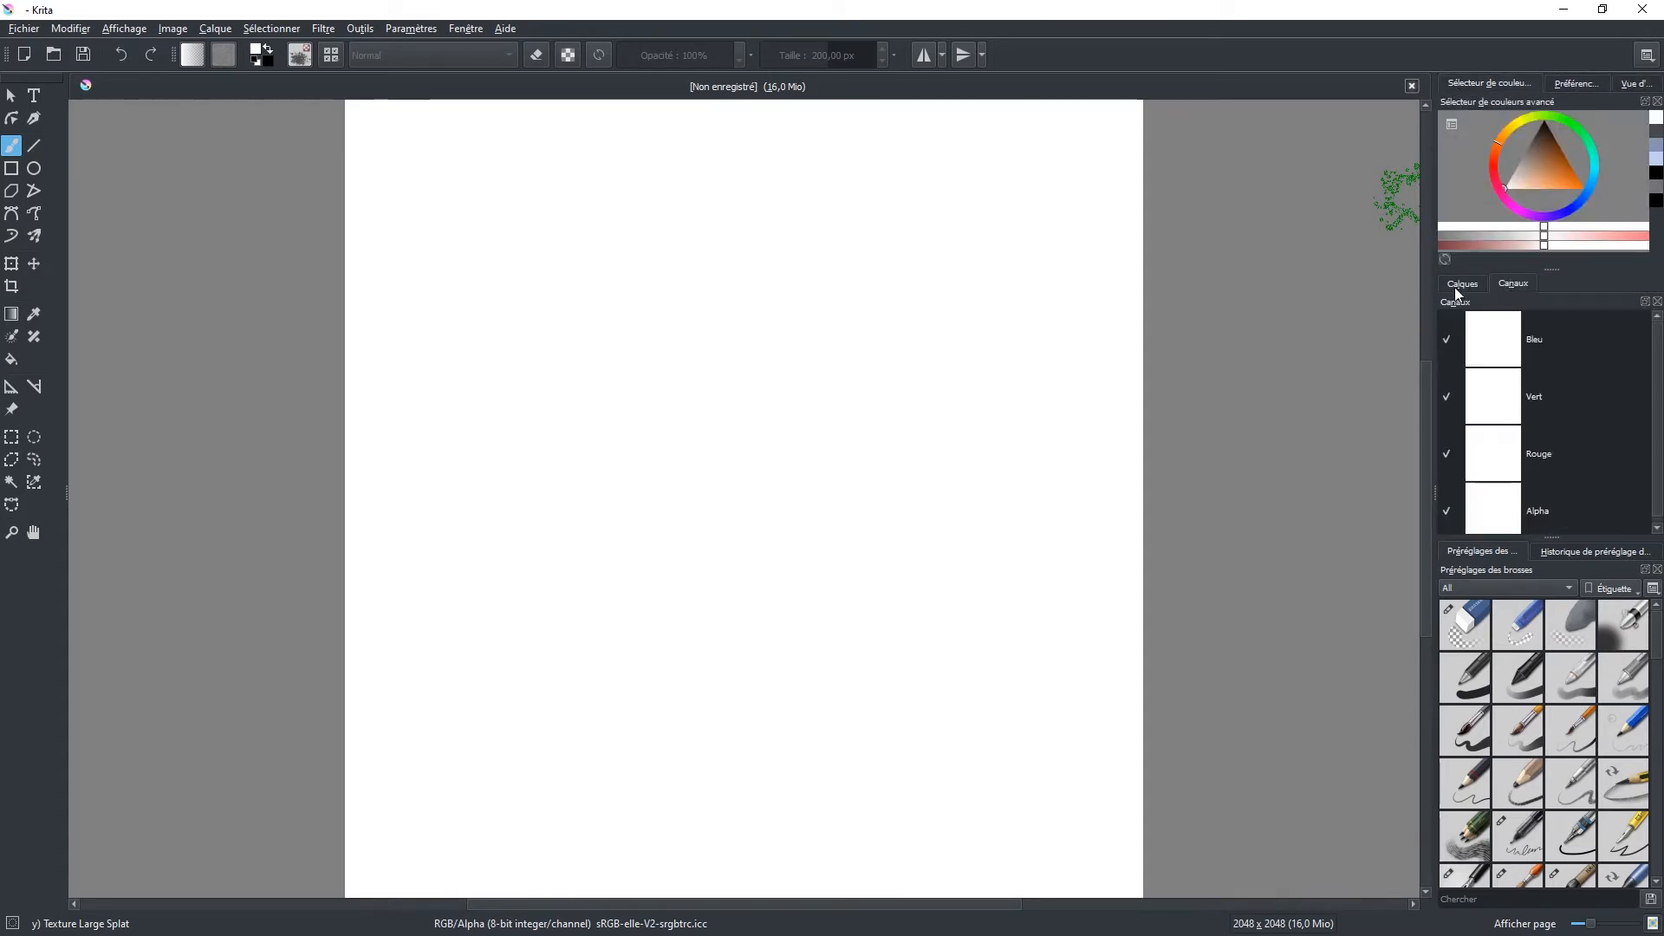
{"action": "left_click", "coordinate": [1459, 288]}
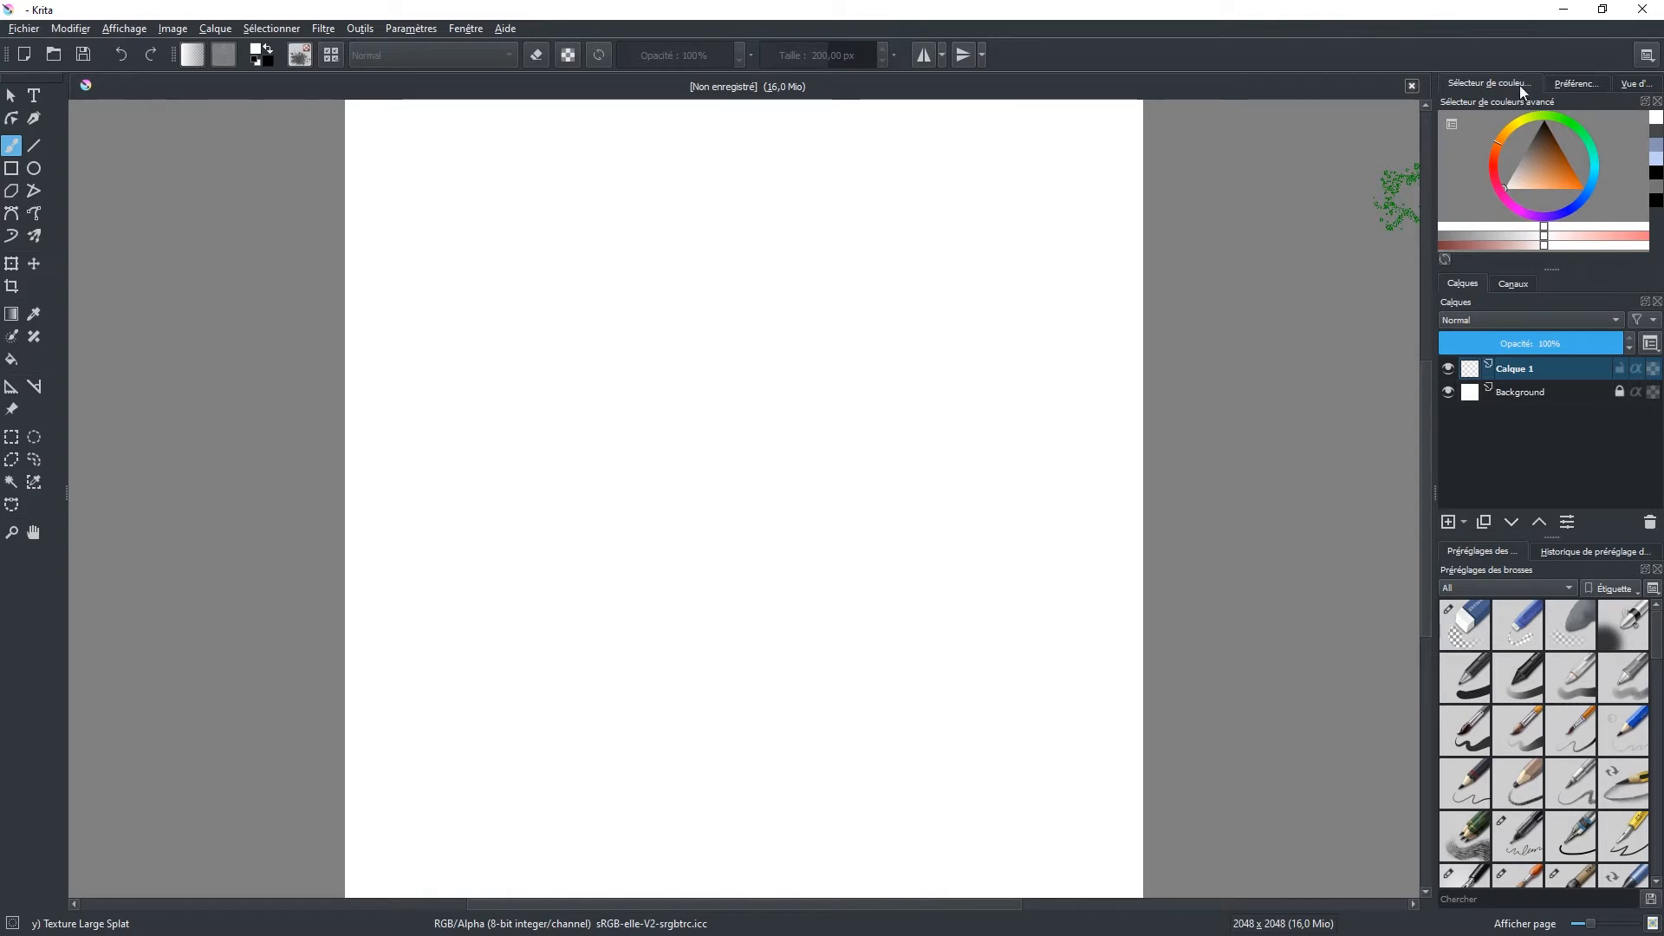
Step: Detach the tool options docker and dock it in the group with the layers and channels
{"action": "left_click", "coordinate": [1579, 85]}
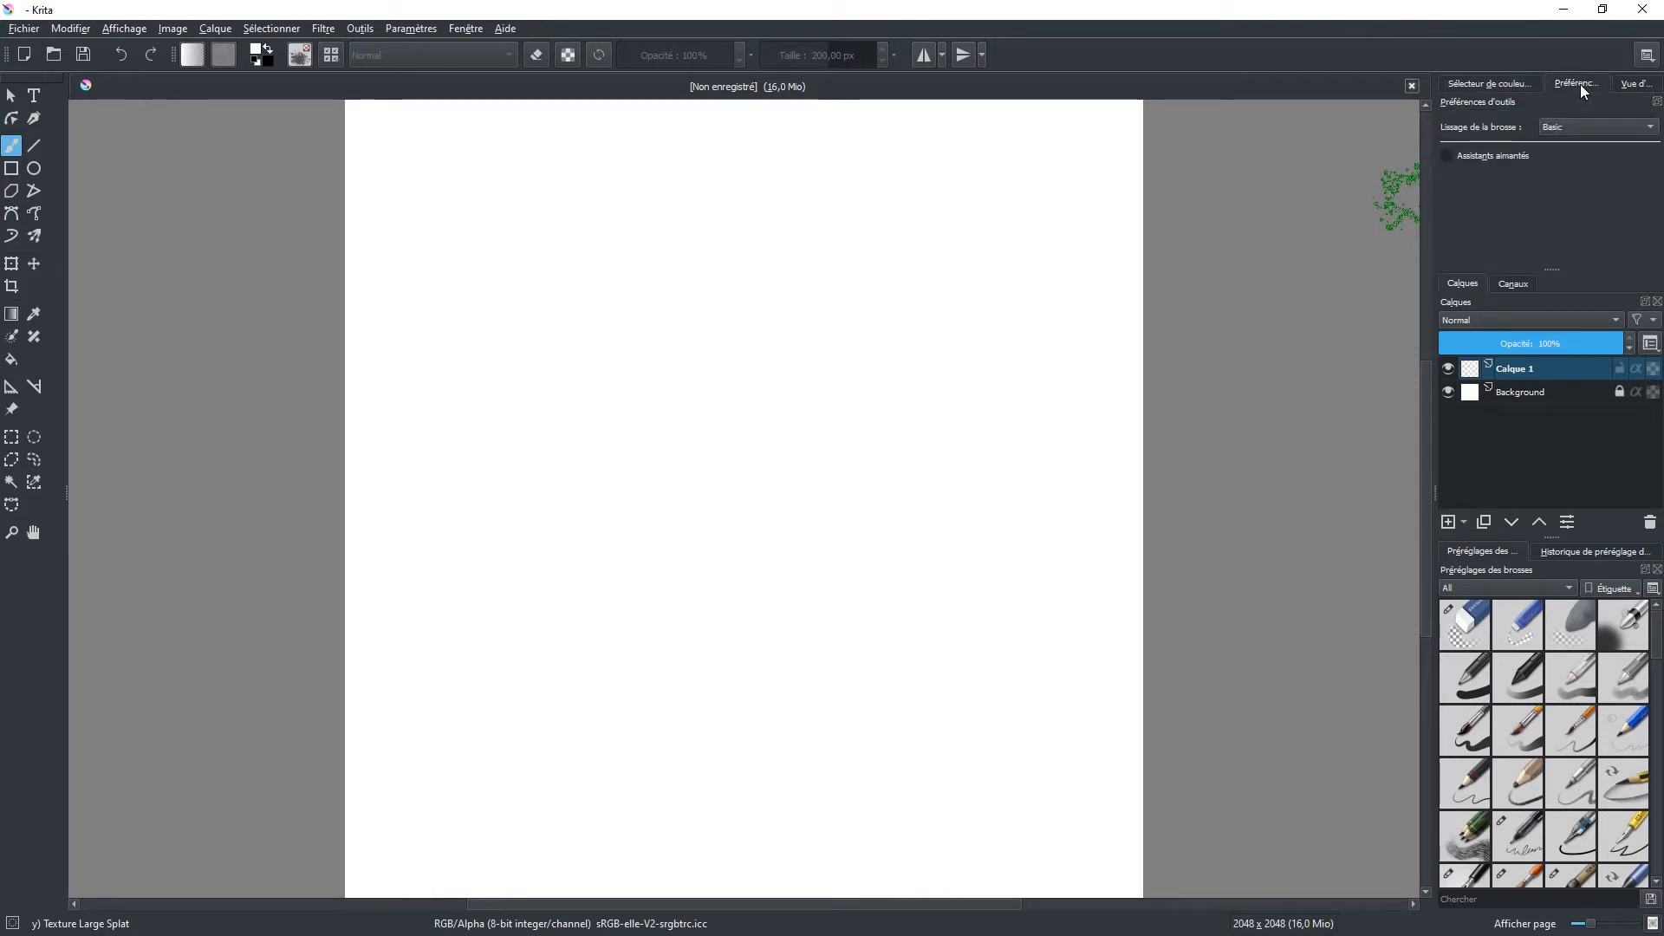
{"action": "left_click", "coordinate": [1657, 102]}
{"action": "left_click_drag", "start_coordinate": [1625, 93], "coordinate": [1612, 336]}
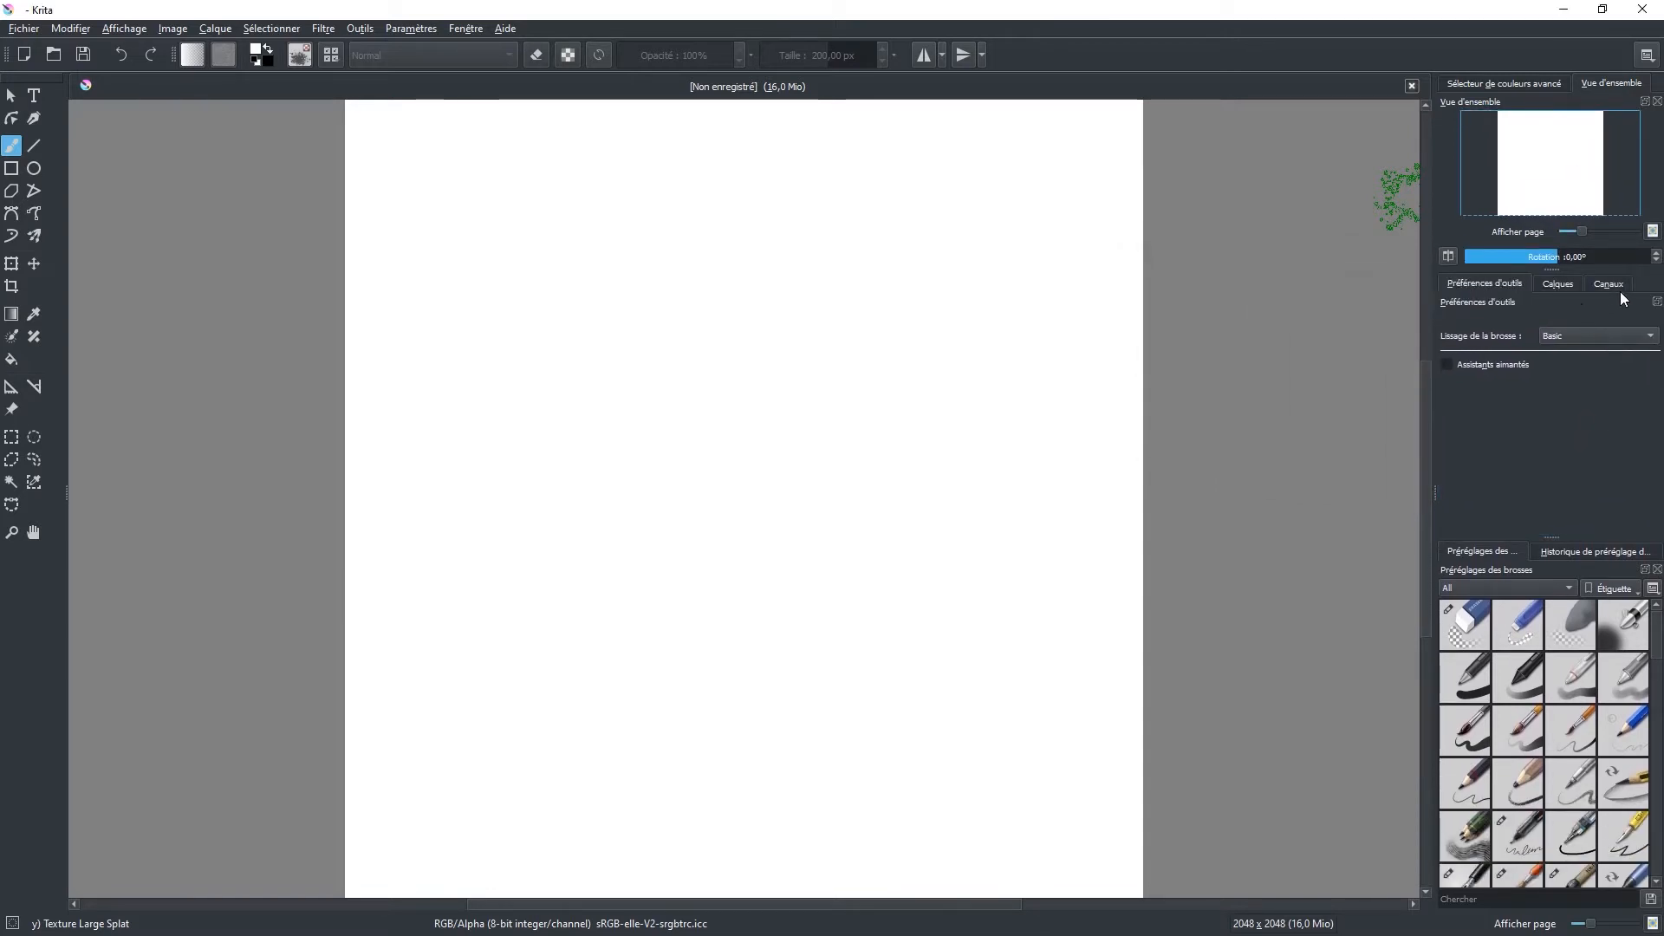
Step: Reorder the docker group so that Calques comes before Préférences d'outils
{"action": "left_click", "coordinate": [1552, 283]}
{"action": "left_click", "coordinate": [1474, 283]}
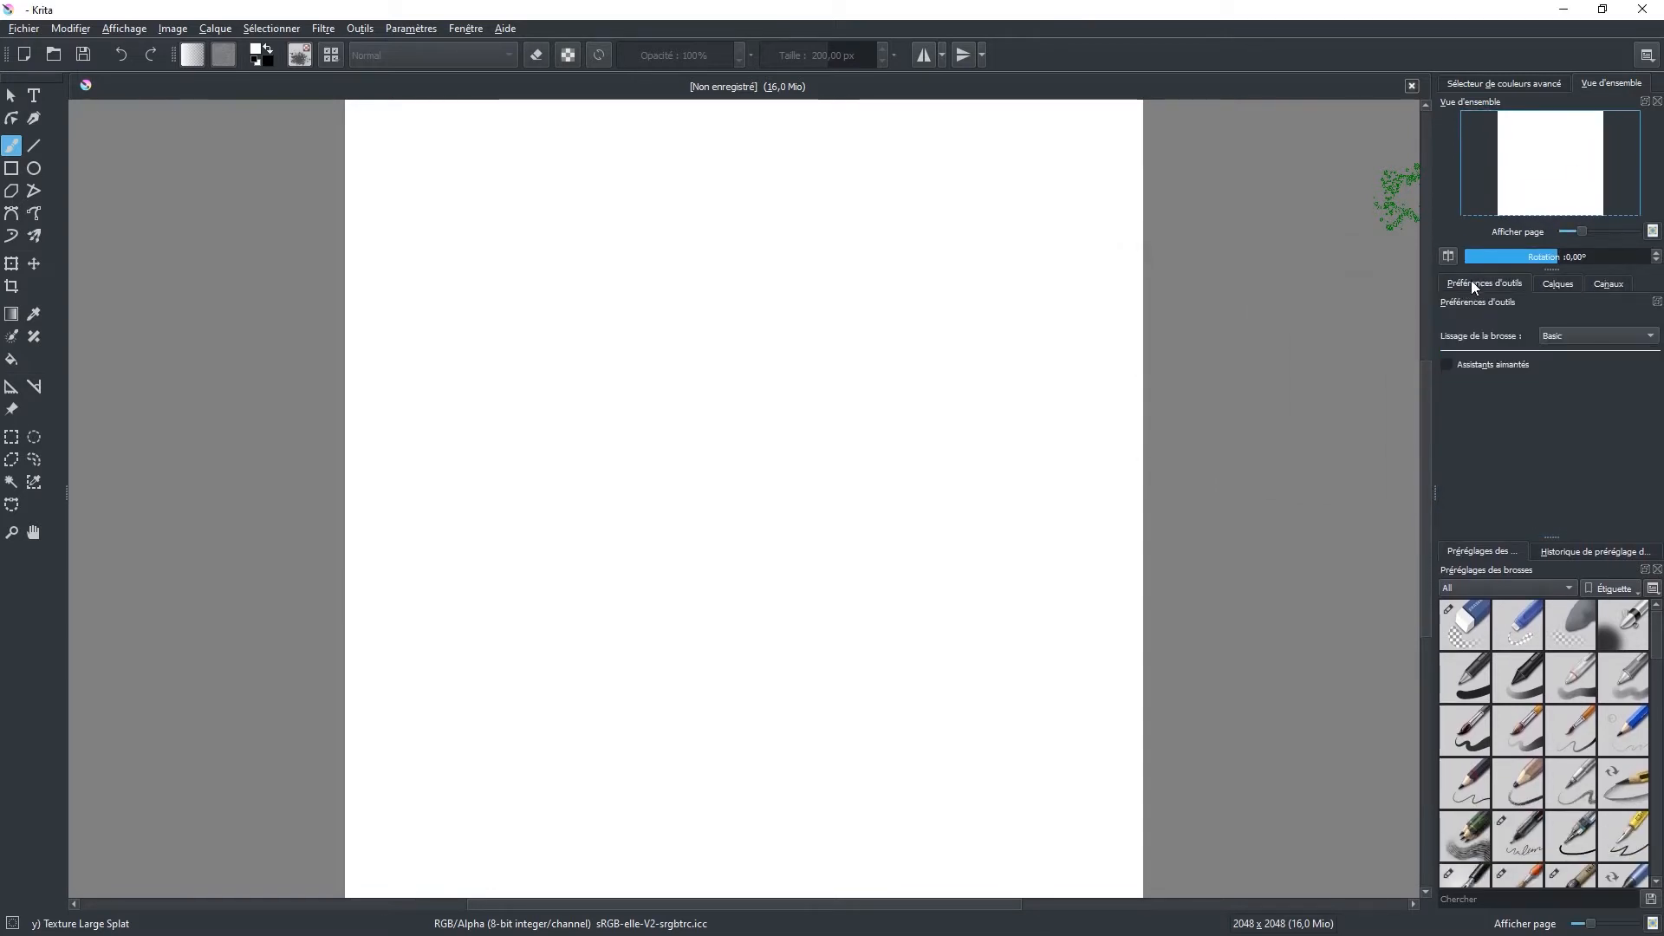
{"action": "left_click", "coordinate": [1557, 283]}
{"action": "left_click_drag", "start_coordinate": [1459, 280], "coordinate": [1458, 279]}
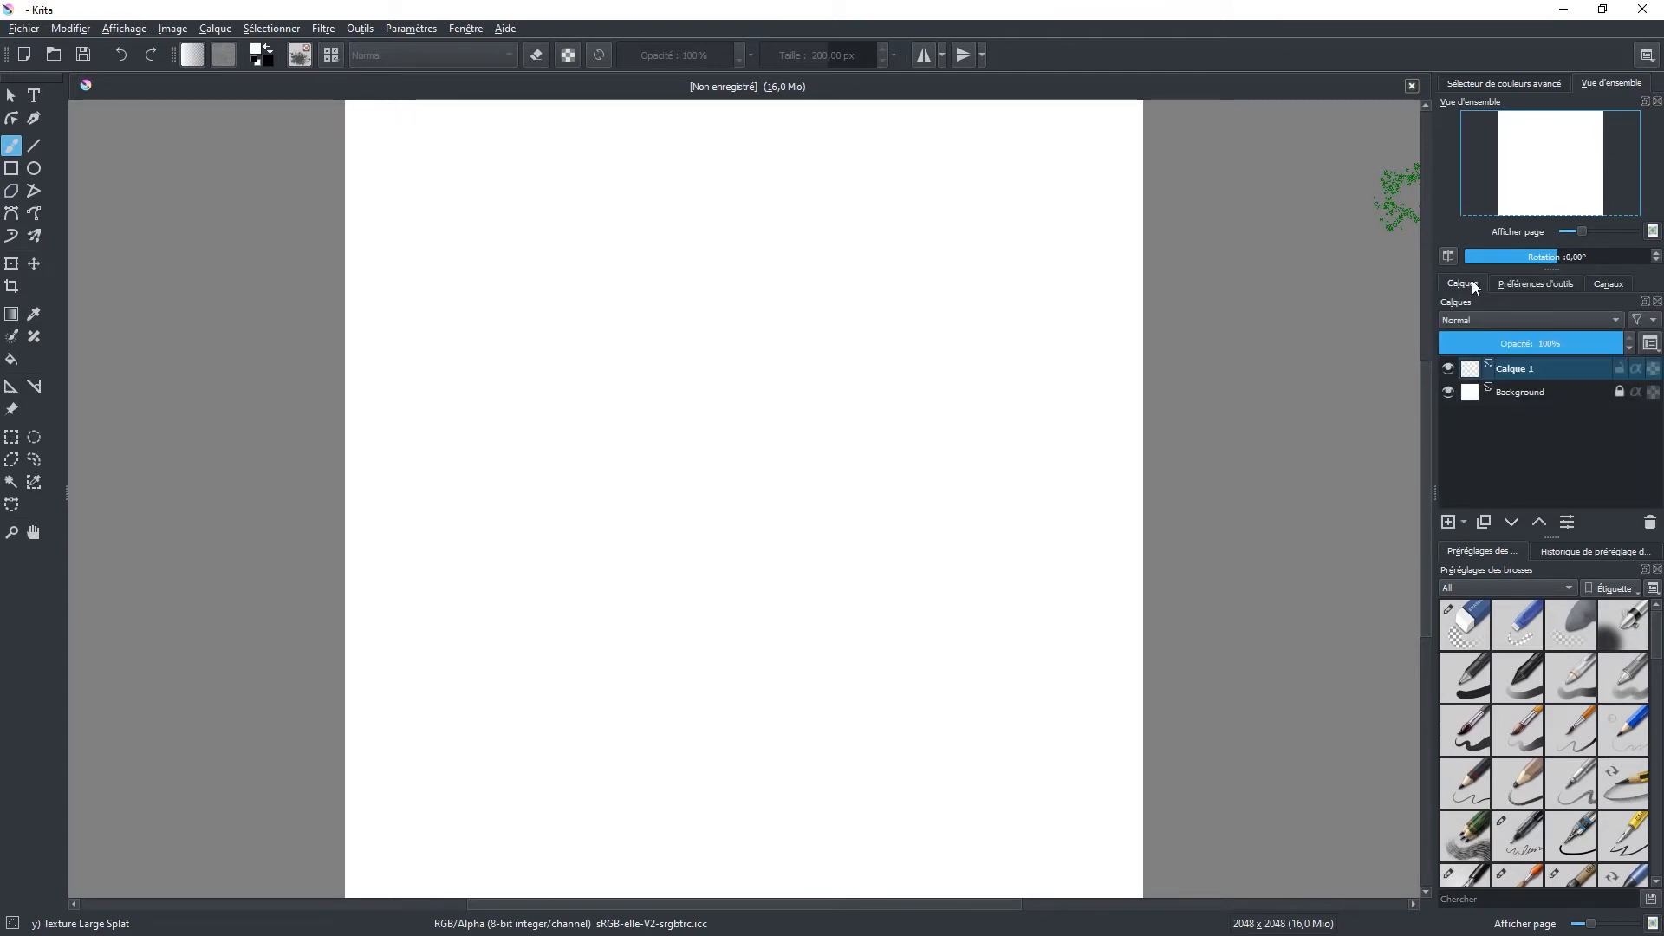
Step: Close the channels docker and bring the layers docker to the front
{"action": "left_click", "coordinate": [1614, 285]}
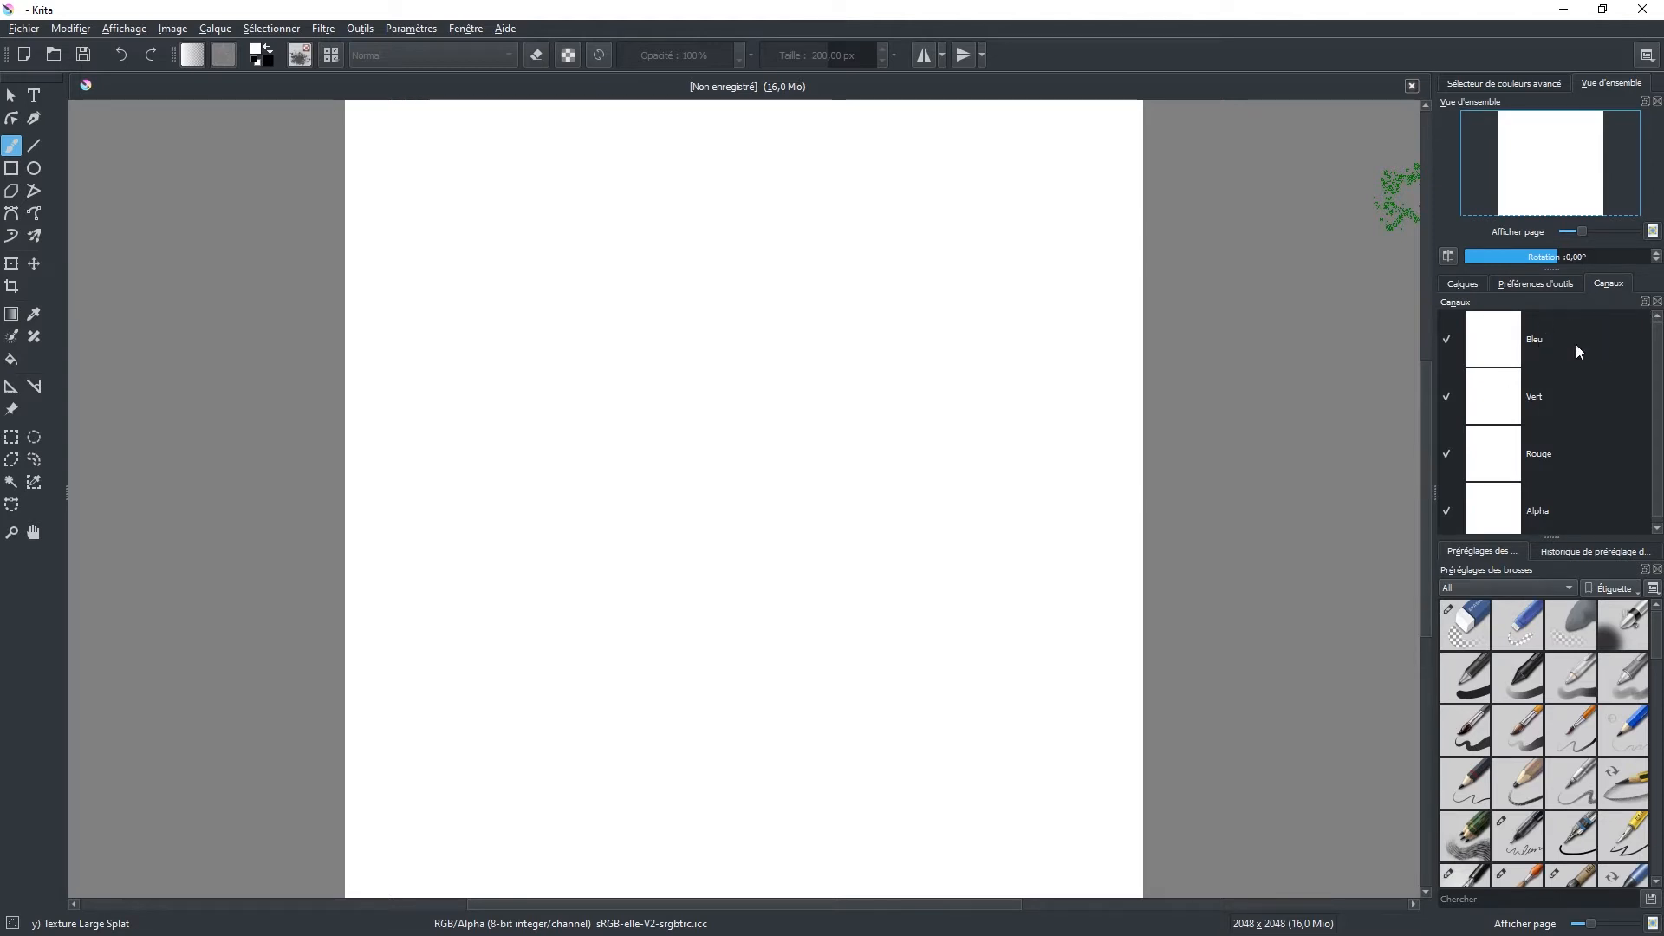
{"action": "left_click", "coordinate": [1658, 303]}
{"action": "left_click", "coordinate": [1453, 283]}
Step: Review the layers and tool options dockers, as well as the overview and the advanced color selector
{"action": "left_click", "coordinate": [1542, 287]}
{"action": "left_click", "coordinate": [1468, 286]}
{"action": "left_click", "coordinate": [1530, 284]}
{"action": "left_click", "coordinate": [1460, 283]}
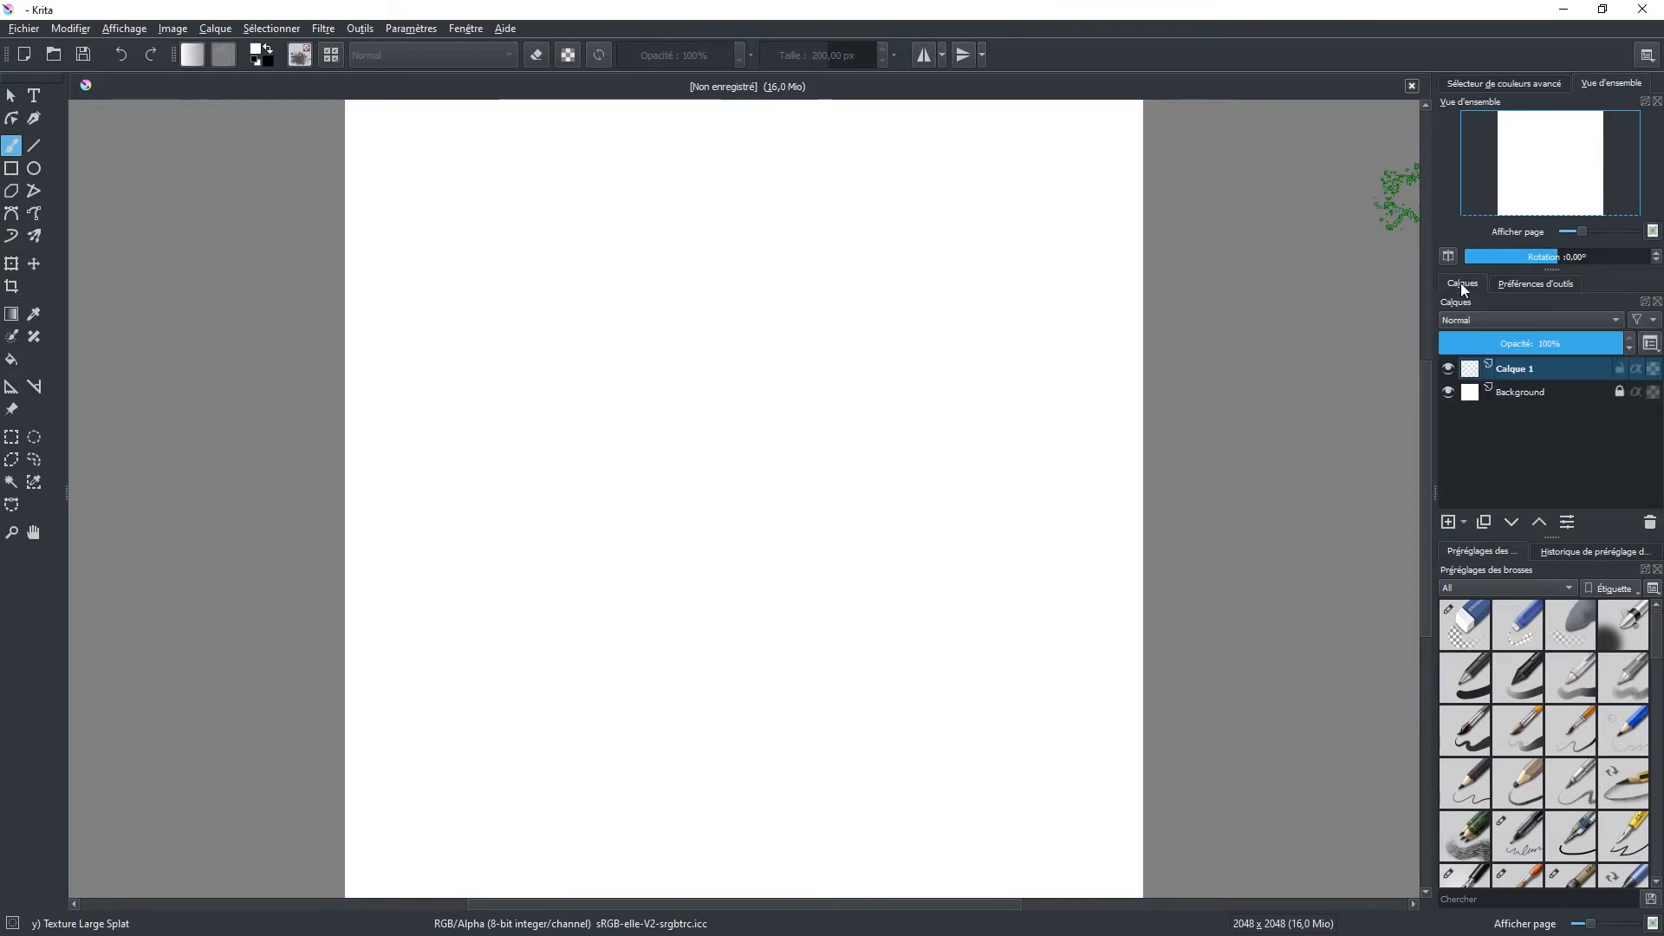
{"action": "left_click", "coordinate": [1513, 284]}
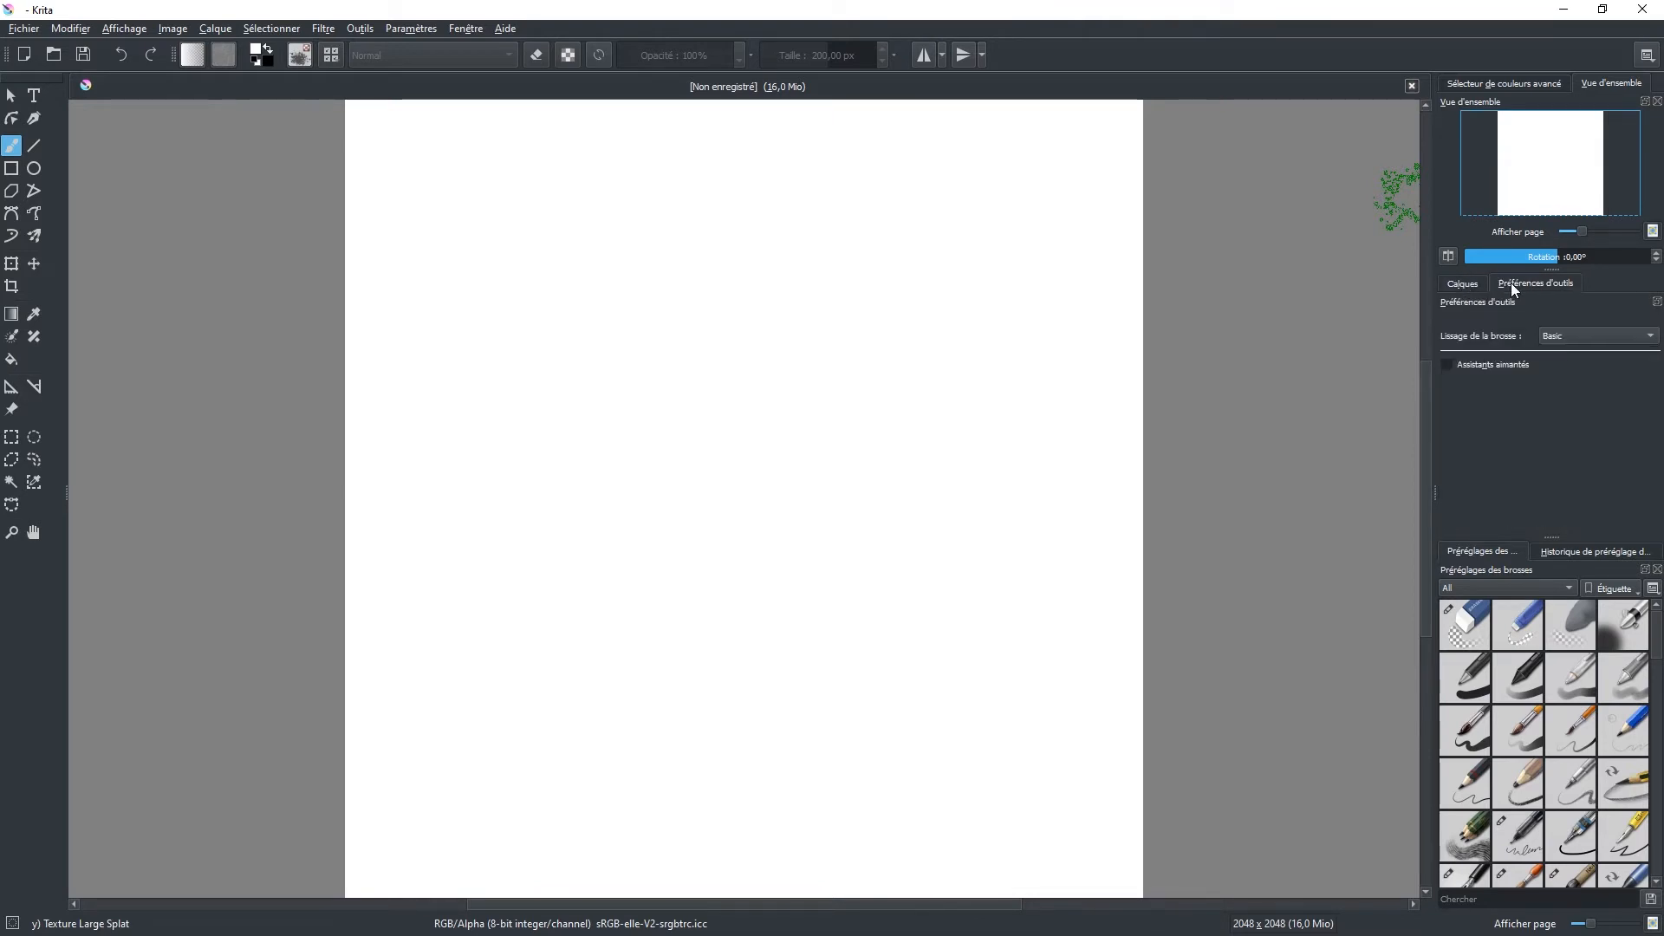
{"action": "left_click", "coordinate": [1463, 282]}
{"action": "left_click", "coordinate": [1539, 284]}
{"action": "left_click", "coordinate": [1465, 282]}
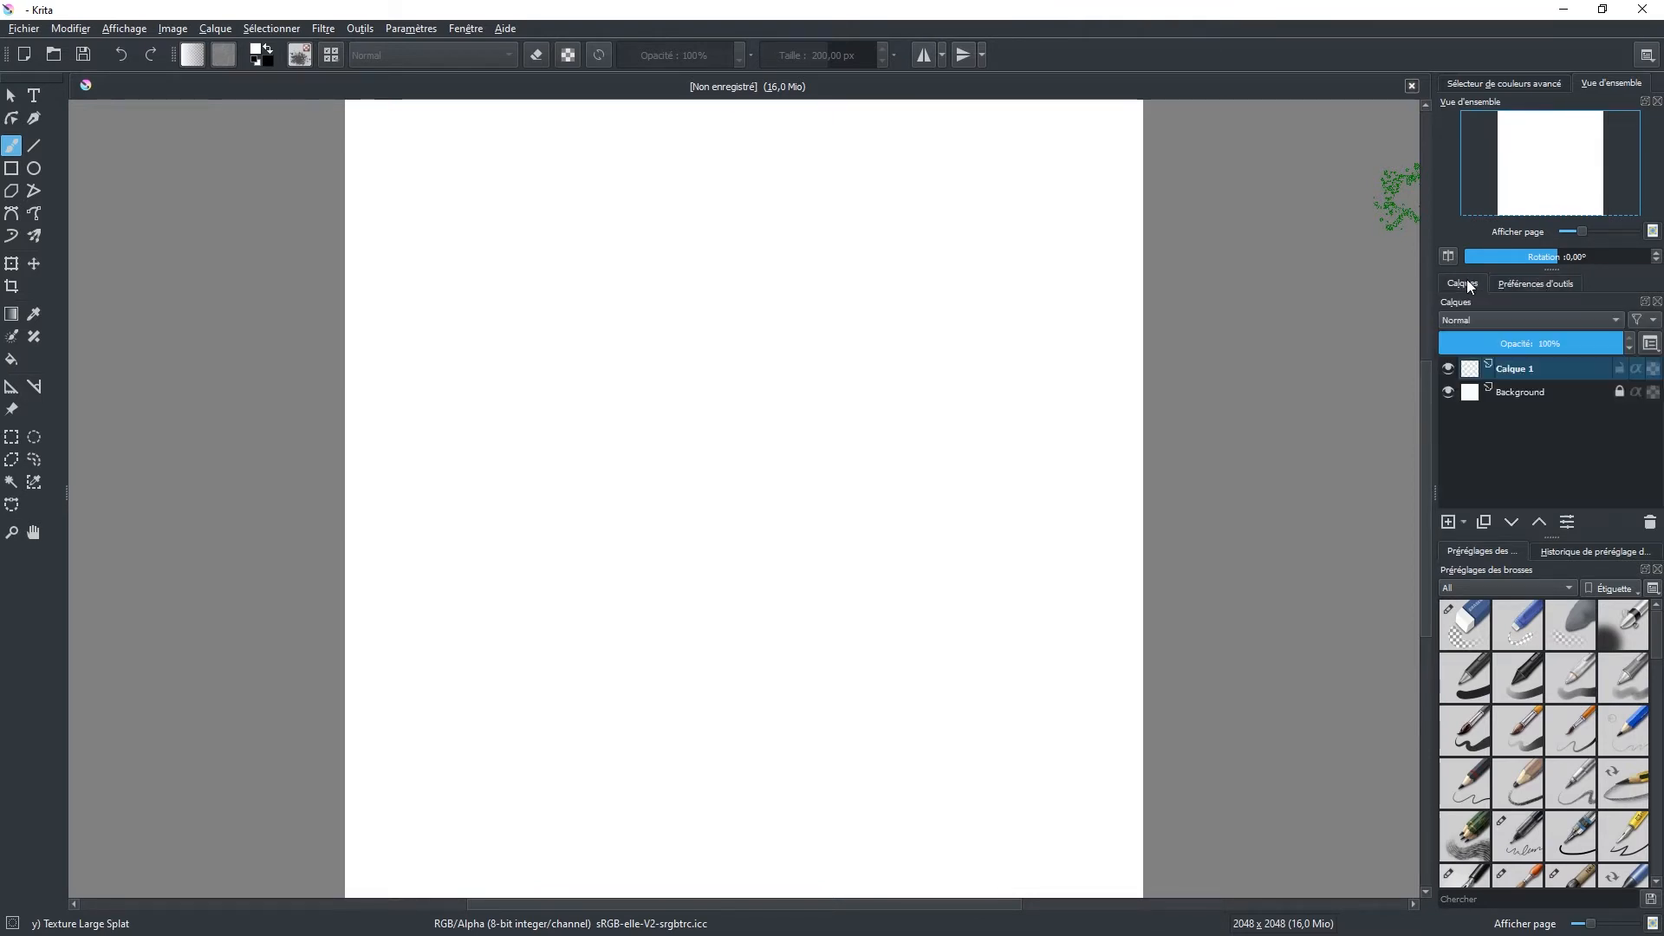
{"action": "left_click", "coordinate": [1479, 82]}
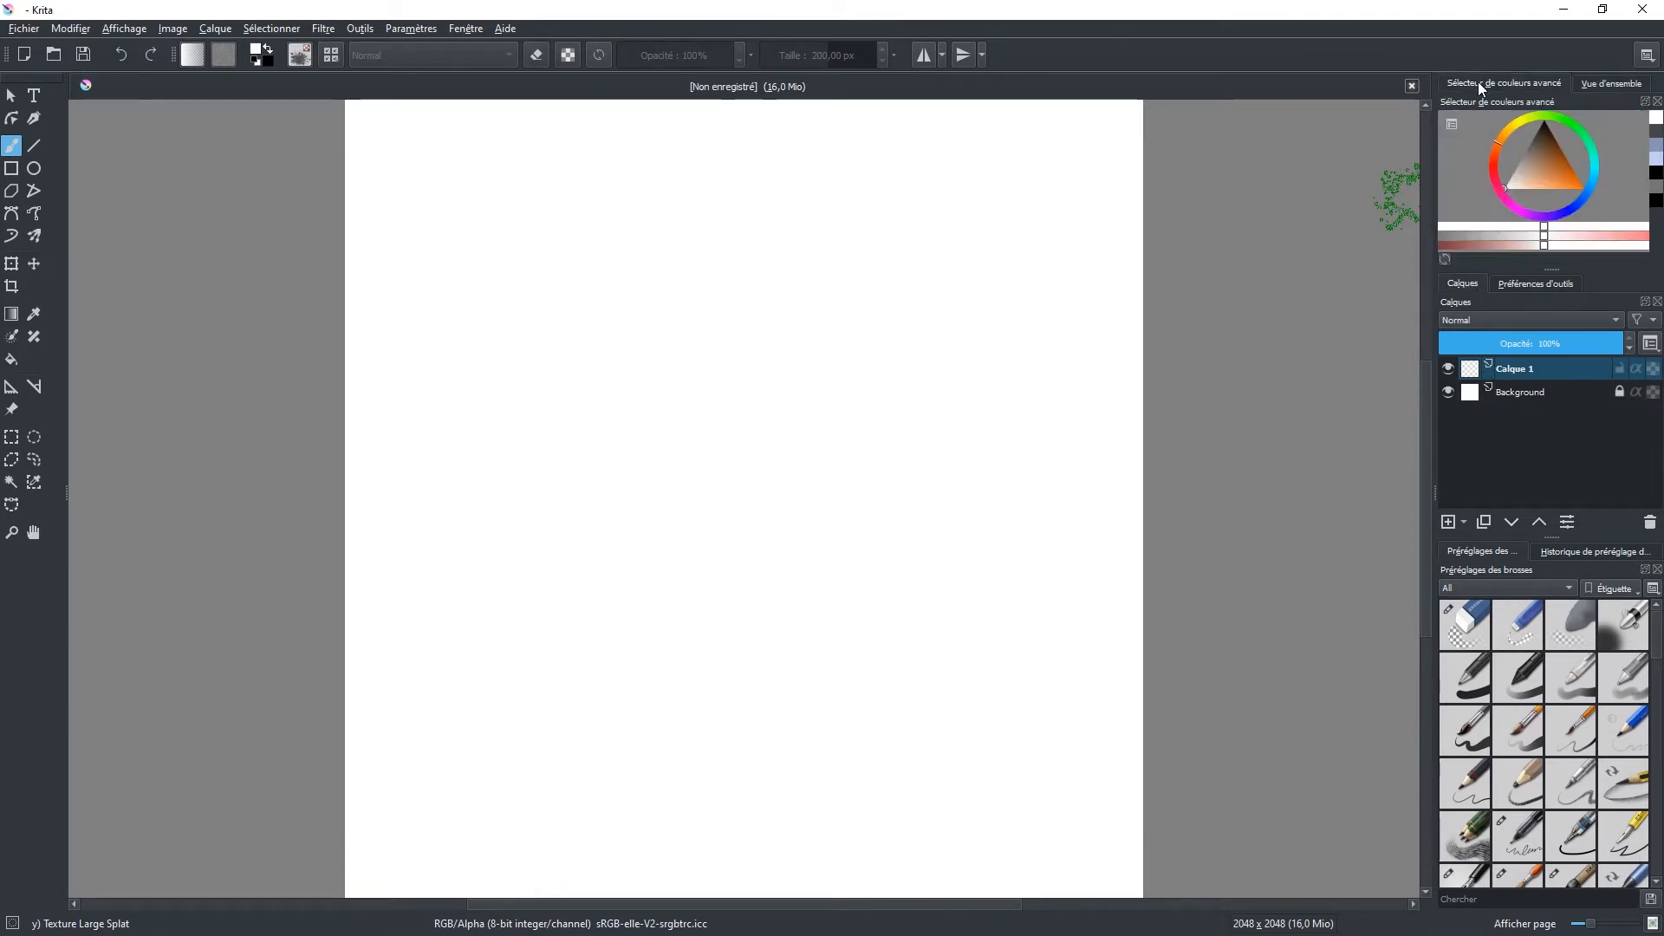
{"action": "left_click", "coordinate": [1612, 83]}
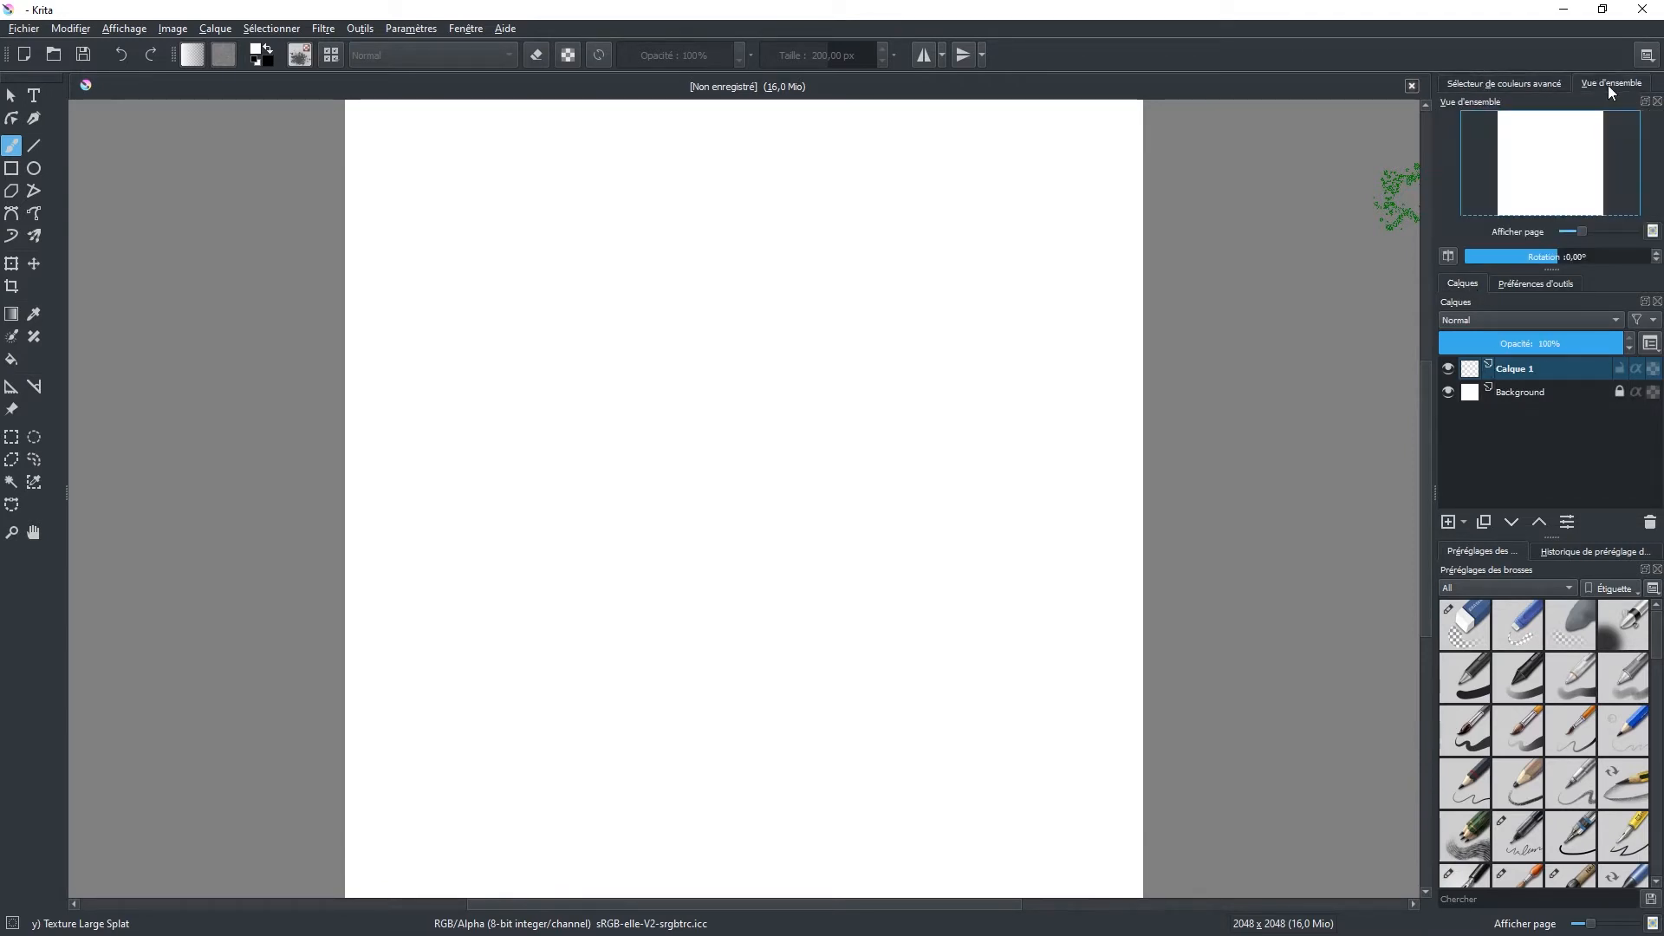
{"action": "left_click", "coordinate": [1516, 83]}
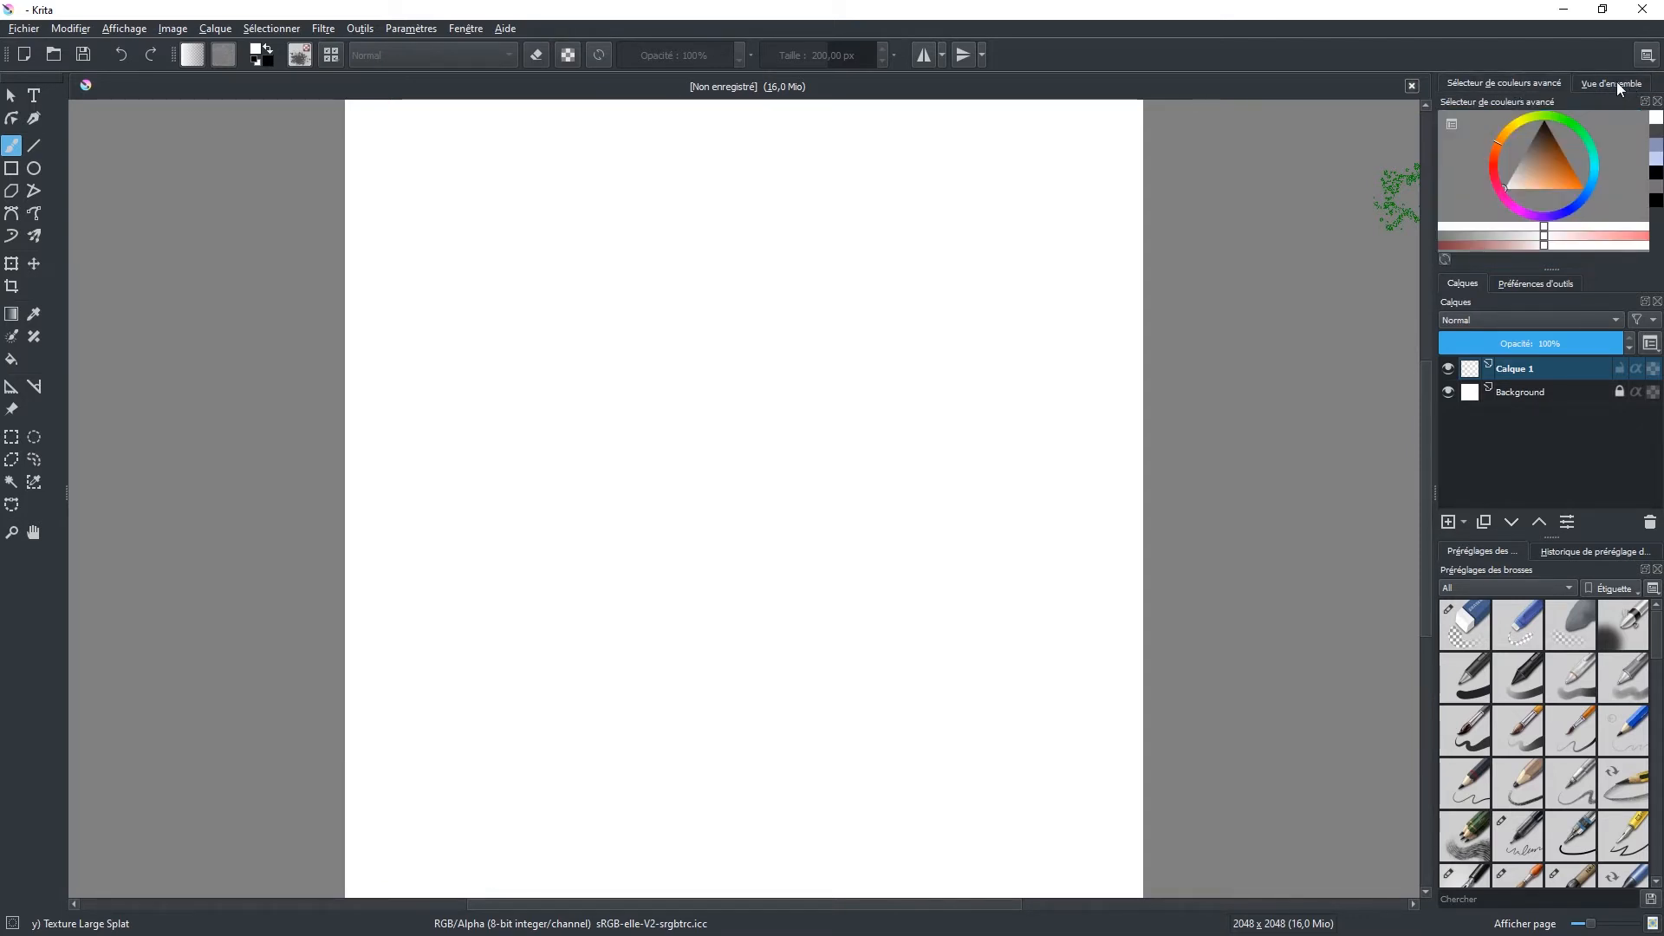
Step: Place the advanced color selector and the Vue d'ensemble docker side by side and widen the docker column
{"action": "left_click_drag", "start_coordinate": [1618, 84], "coordinate": [1582, 90]}
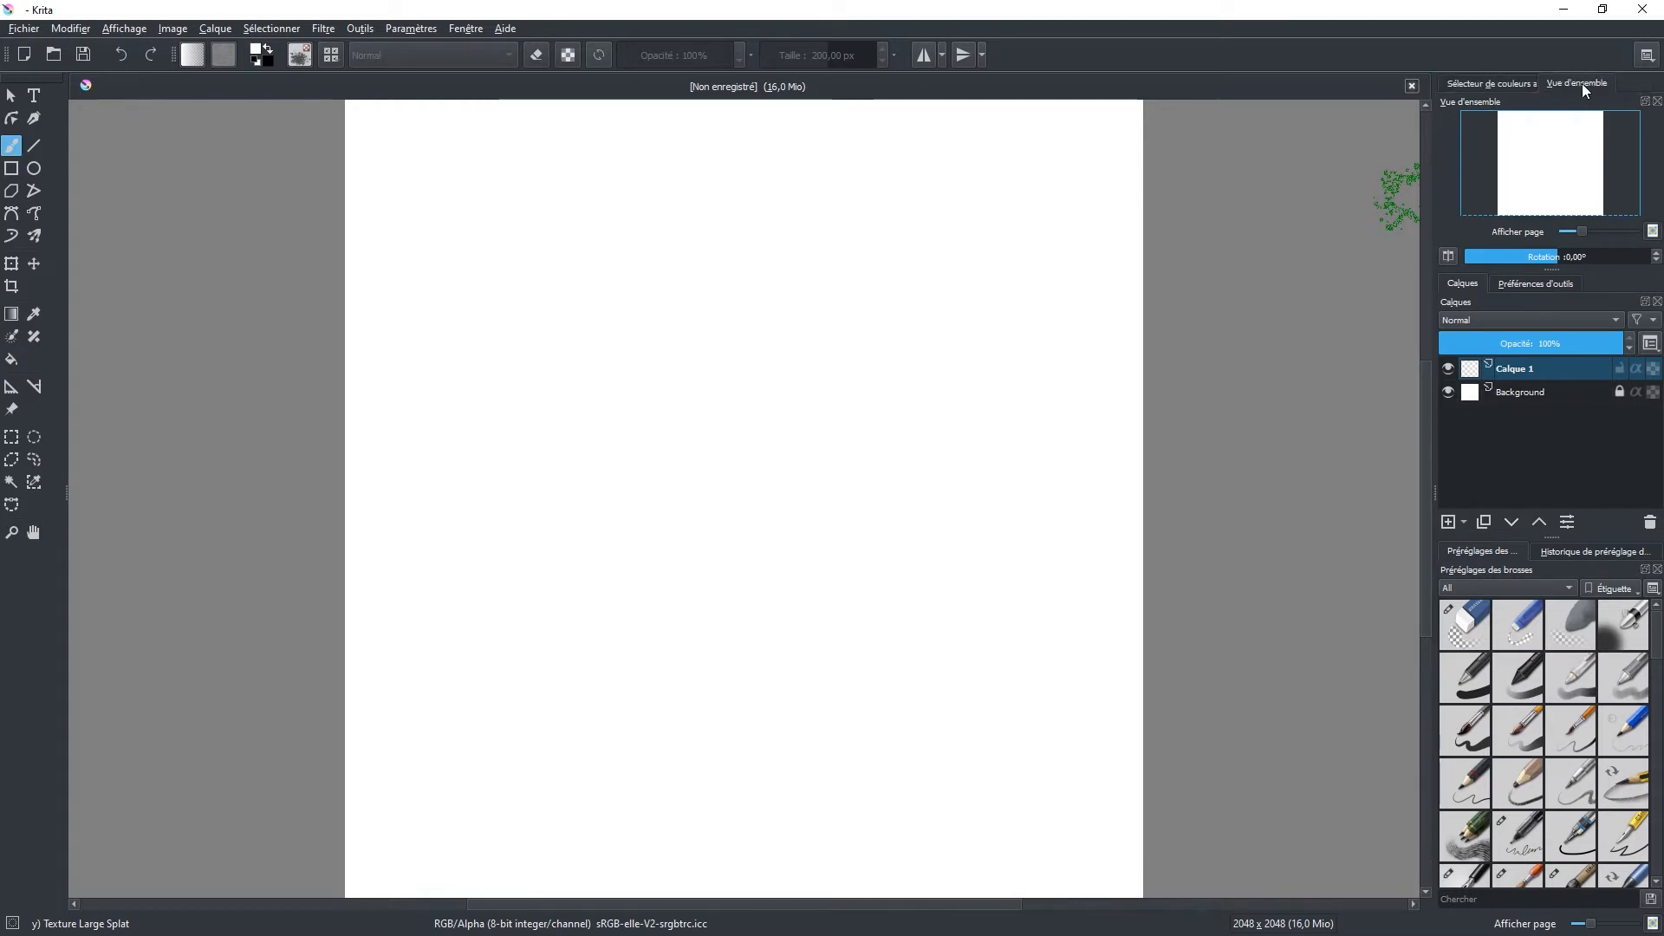
{"action": "left_click", "coordinate": [1645, 102]}
{"action": "left_click_drag", "start_coordinate": [1541, 84], "coordinate": [1643, 157]}
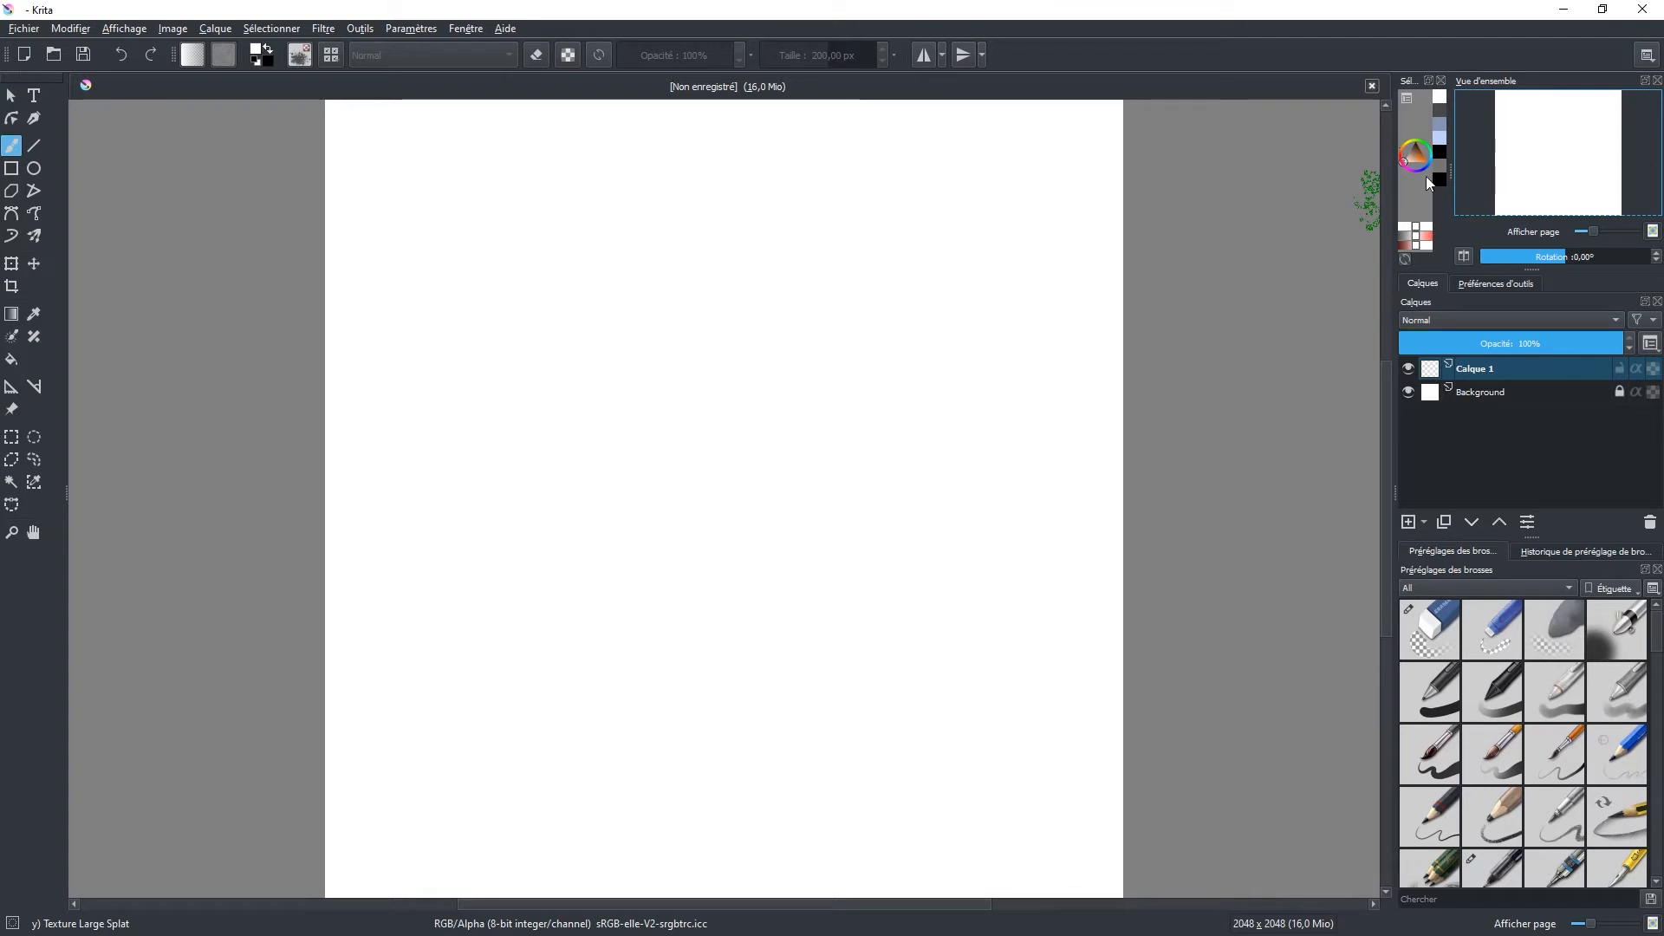
{"action": "mouse_move", "coordinate": [1395, 182]}
{"action": "left_mouse_down"}
{"action": "mouse_move", "coordinate": [1284, 175]}
{"action": "mouse_move", "coordinate": [1452, 168]}
{"action": "left_mouse_up"}
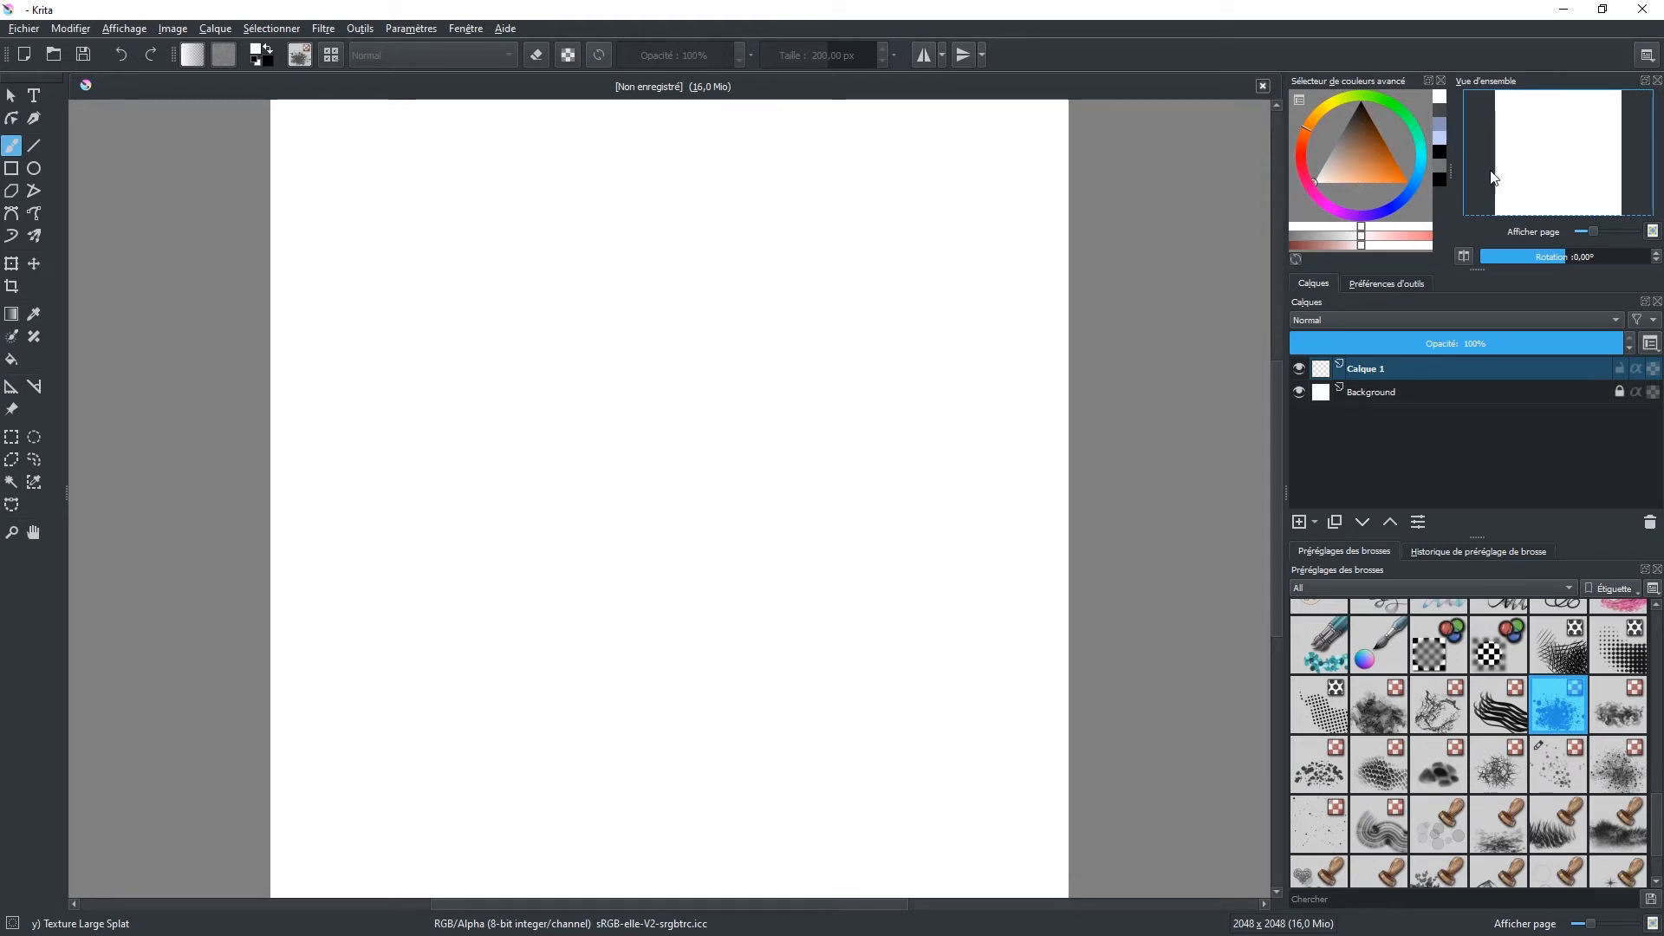
Step: Check the tool options docker and select d)_Ink-4_Pen_Rough in the brush preset history
{"action": "left_click", "coordinate": [1380, 284]}
{"action": "left_click", "coordinate": [1304, 283]}
{"action": "left_click", "coordinate": [1475, 553]}
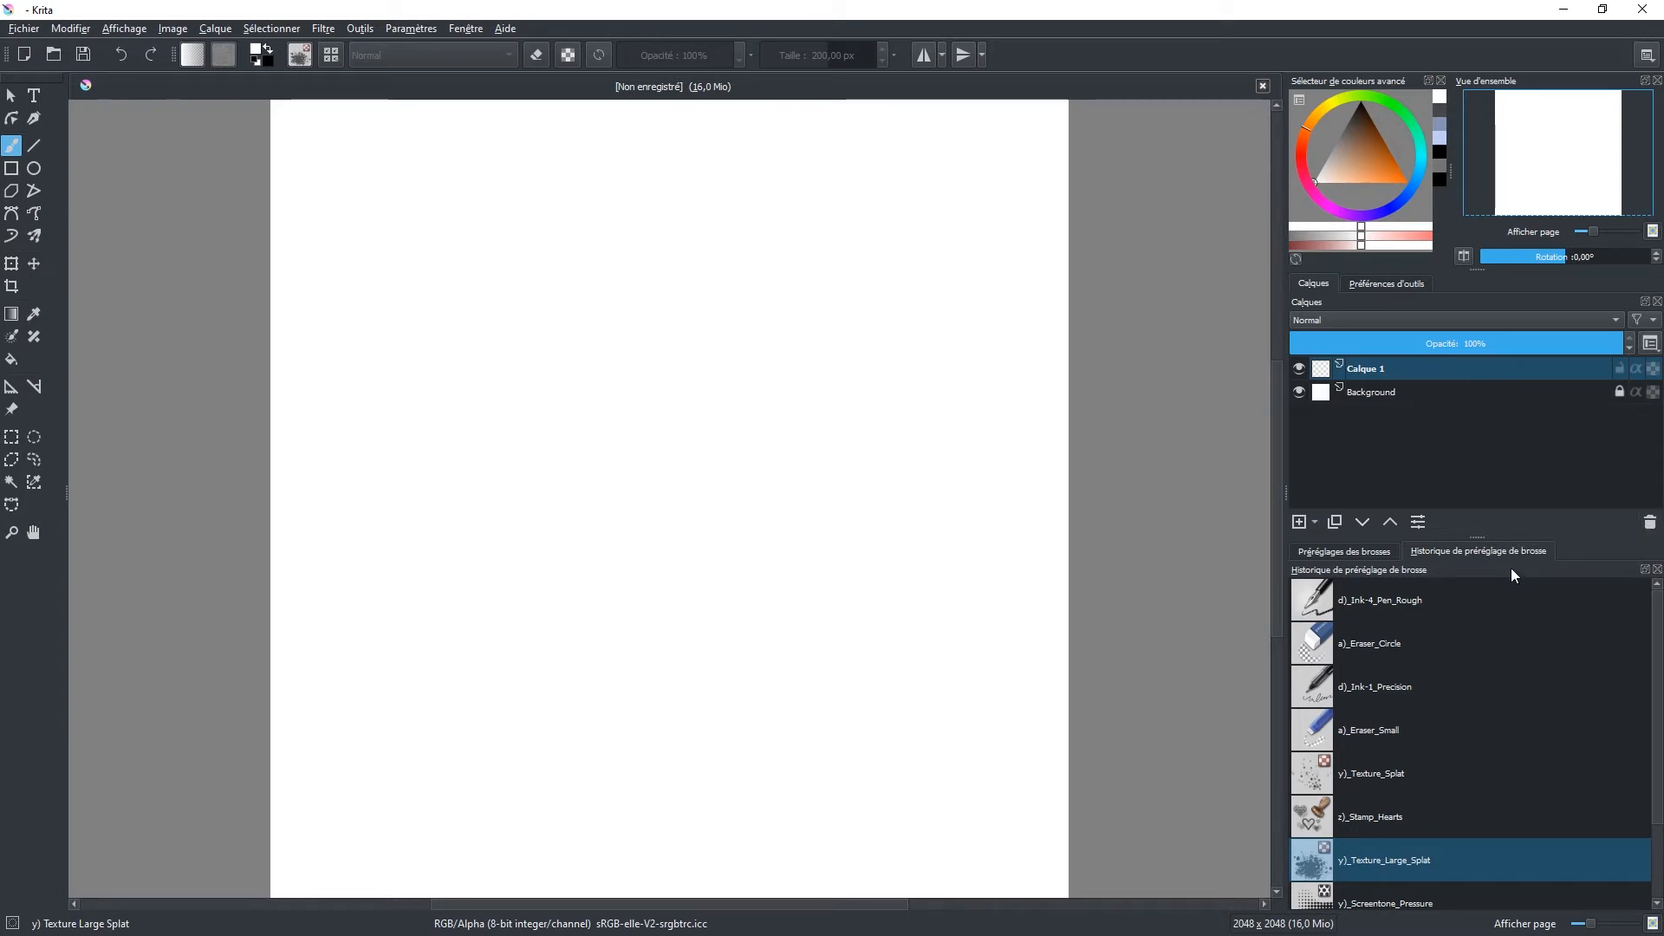
{"action": "left_click", "coordinate": [1449, 595]}
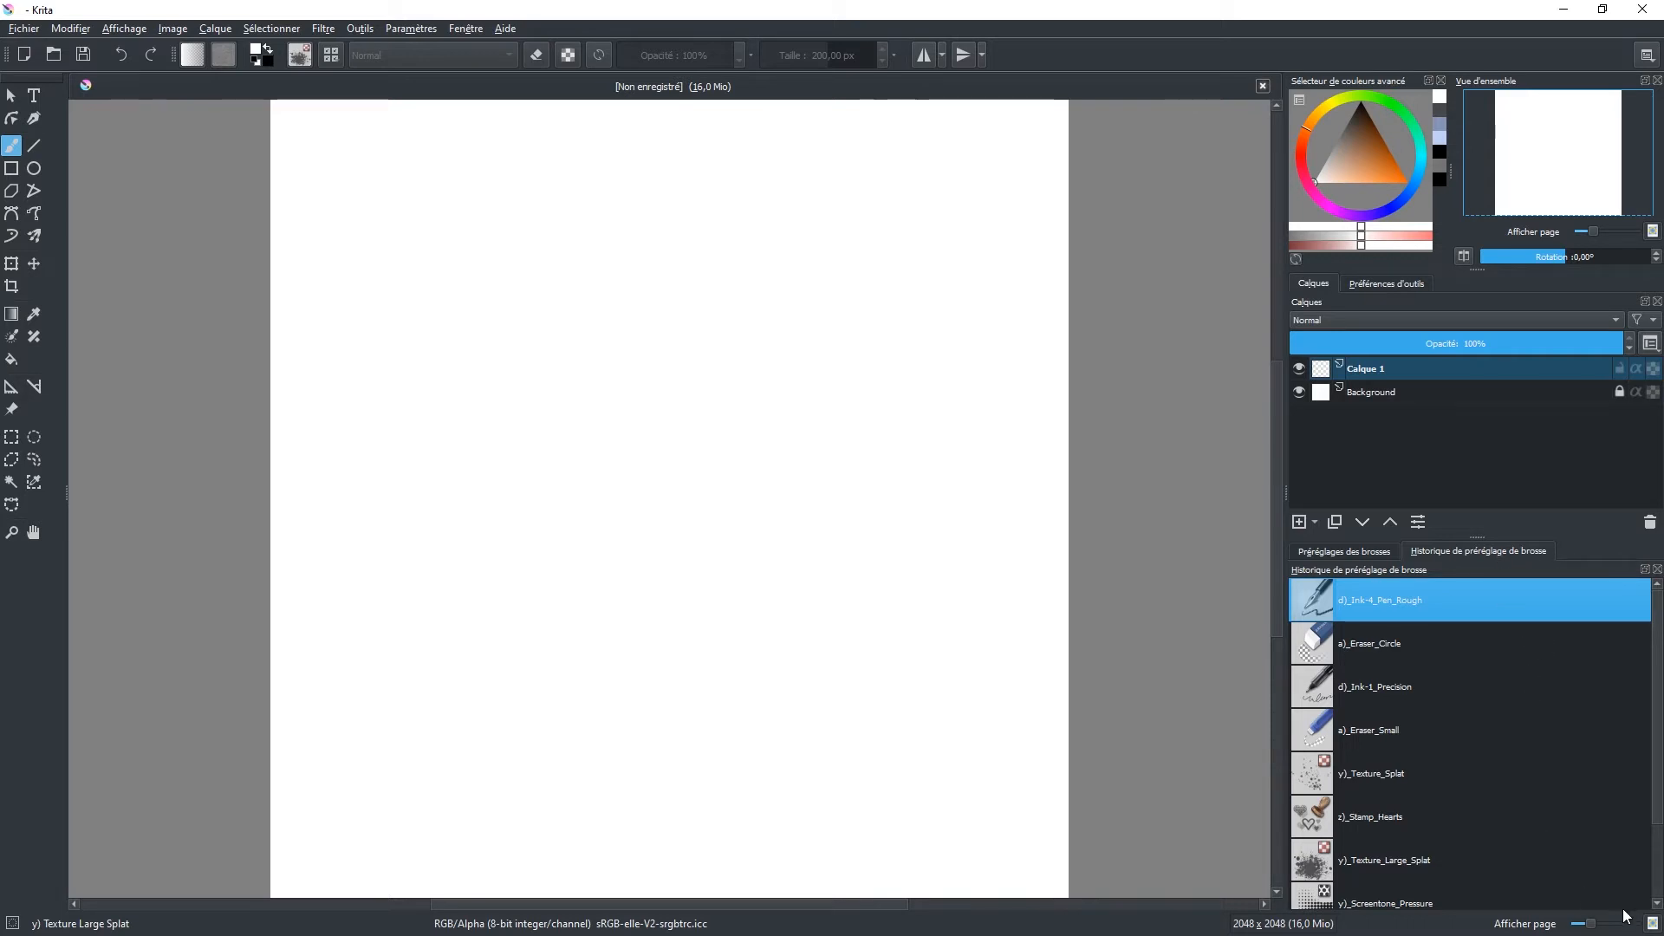
Step: Compare the brush preset history docker with the brush presets docker
{"action": "left_click", "coordinate": [1653, 924]}
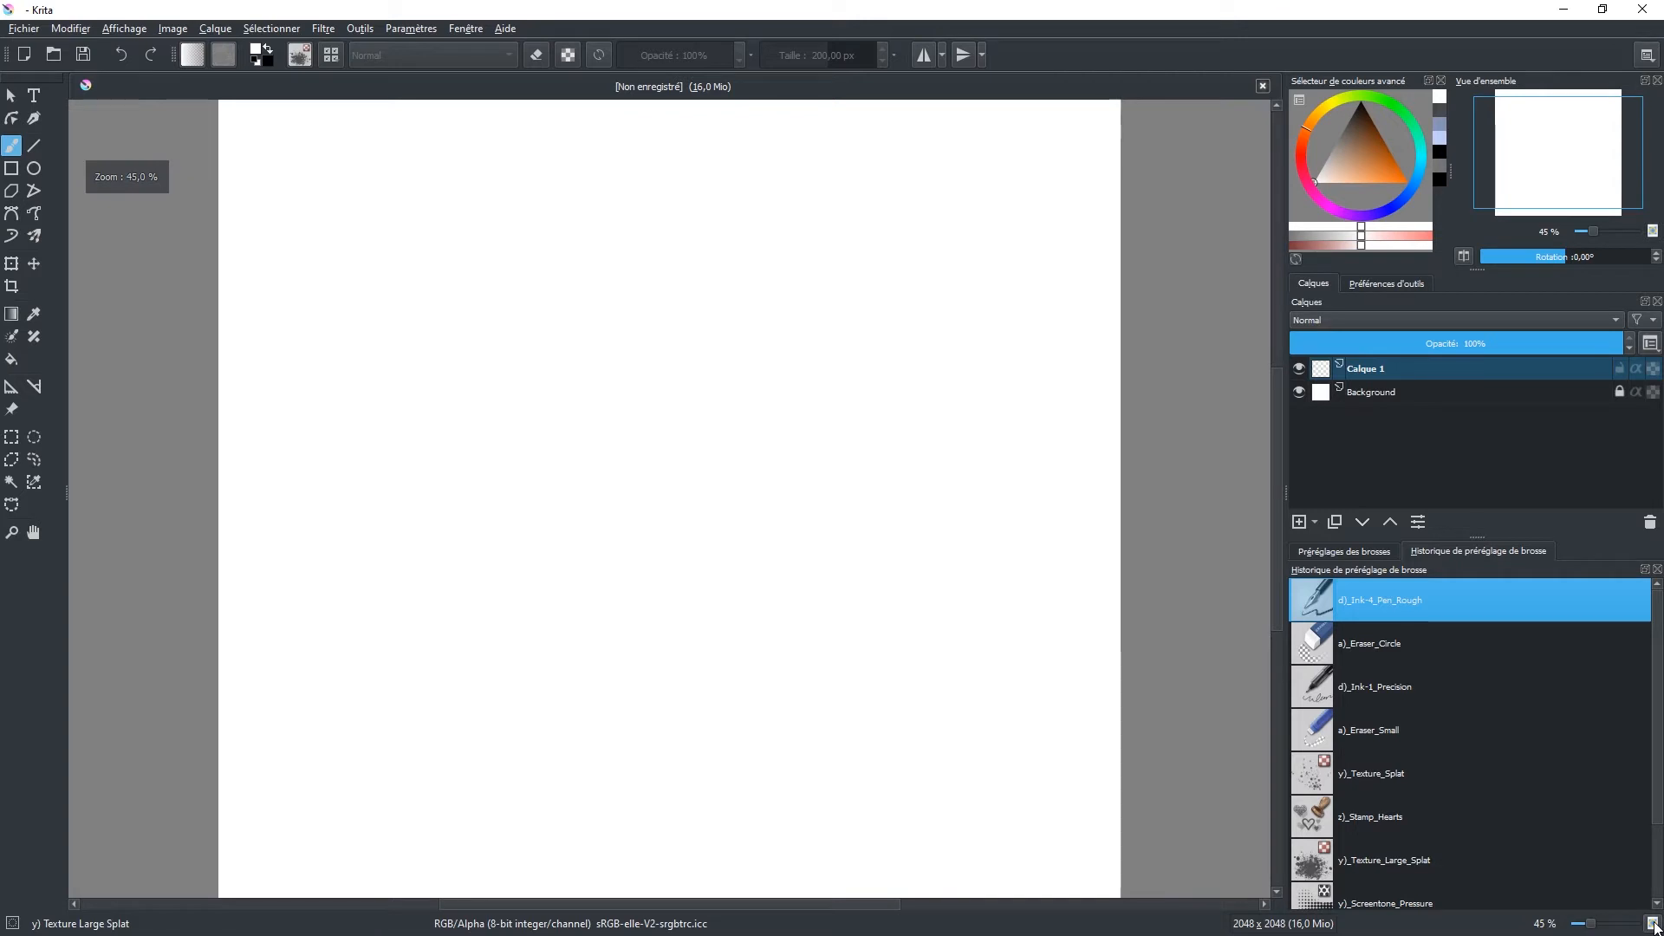
{"action": "left_click", "coordinate": [1652, 924]}
{"action": "scroll", "coordinate": [1448, 668], "scroll_direction": "down", "scroll_amount": 3}
{"action": "scroll", "coordinate": [1448, 667], "scroll_direction": "up", "scroll_amount": 3}
{"action": "scroll", "coordinate": [1448, 668], "scroll_direction": "down", "scroll_amount": 3}
{"action": "scroll", "coordinate": [1448, 667], "scroll_direction": "up", "scroll_amount": 3}
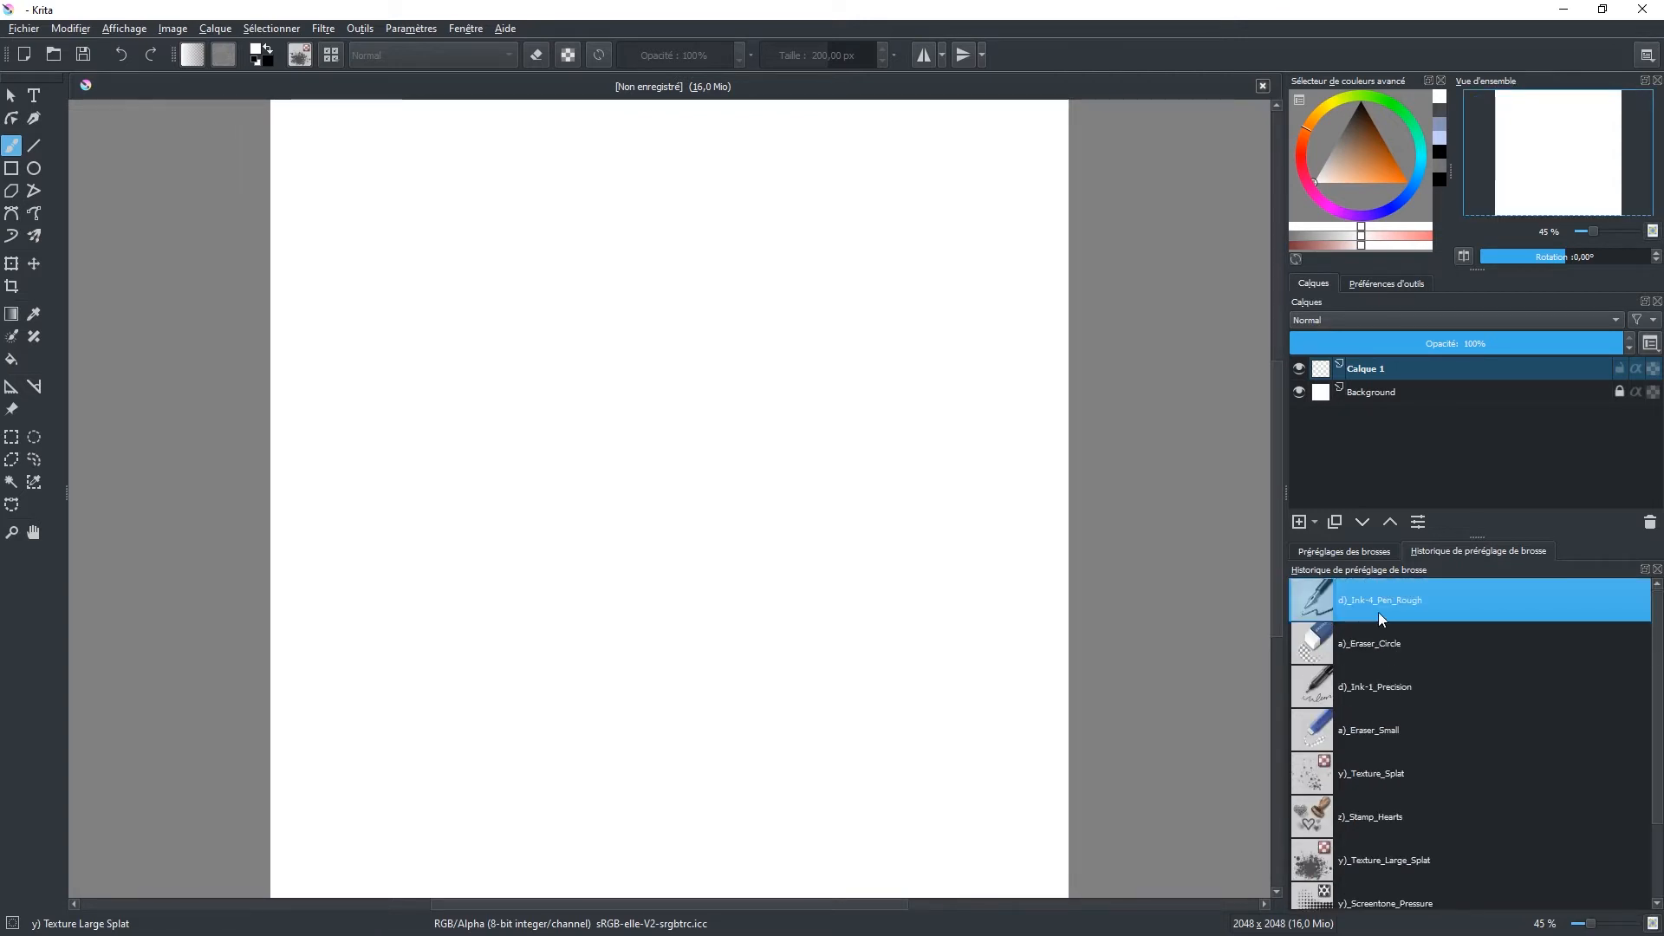
{"action": "left_click", "coordinate": [1371, 549]}
{"action": "left_click", "coordinate": [1469, 549]}
{"action": "left_click", "coordinate": [1333, 548]}
{"action": "left_click", "coordinate": [1465, 553]}
Step: Close the Historique de préréglage de brosse docker and restore it from the list of available panels
{"action": "left_click", "coordinate": [1658, 571]}
{"action": "left_click", "coordinate": [812, 318]}
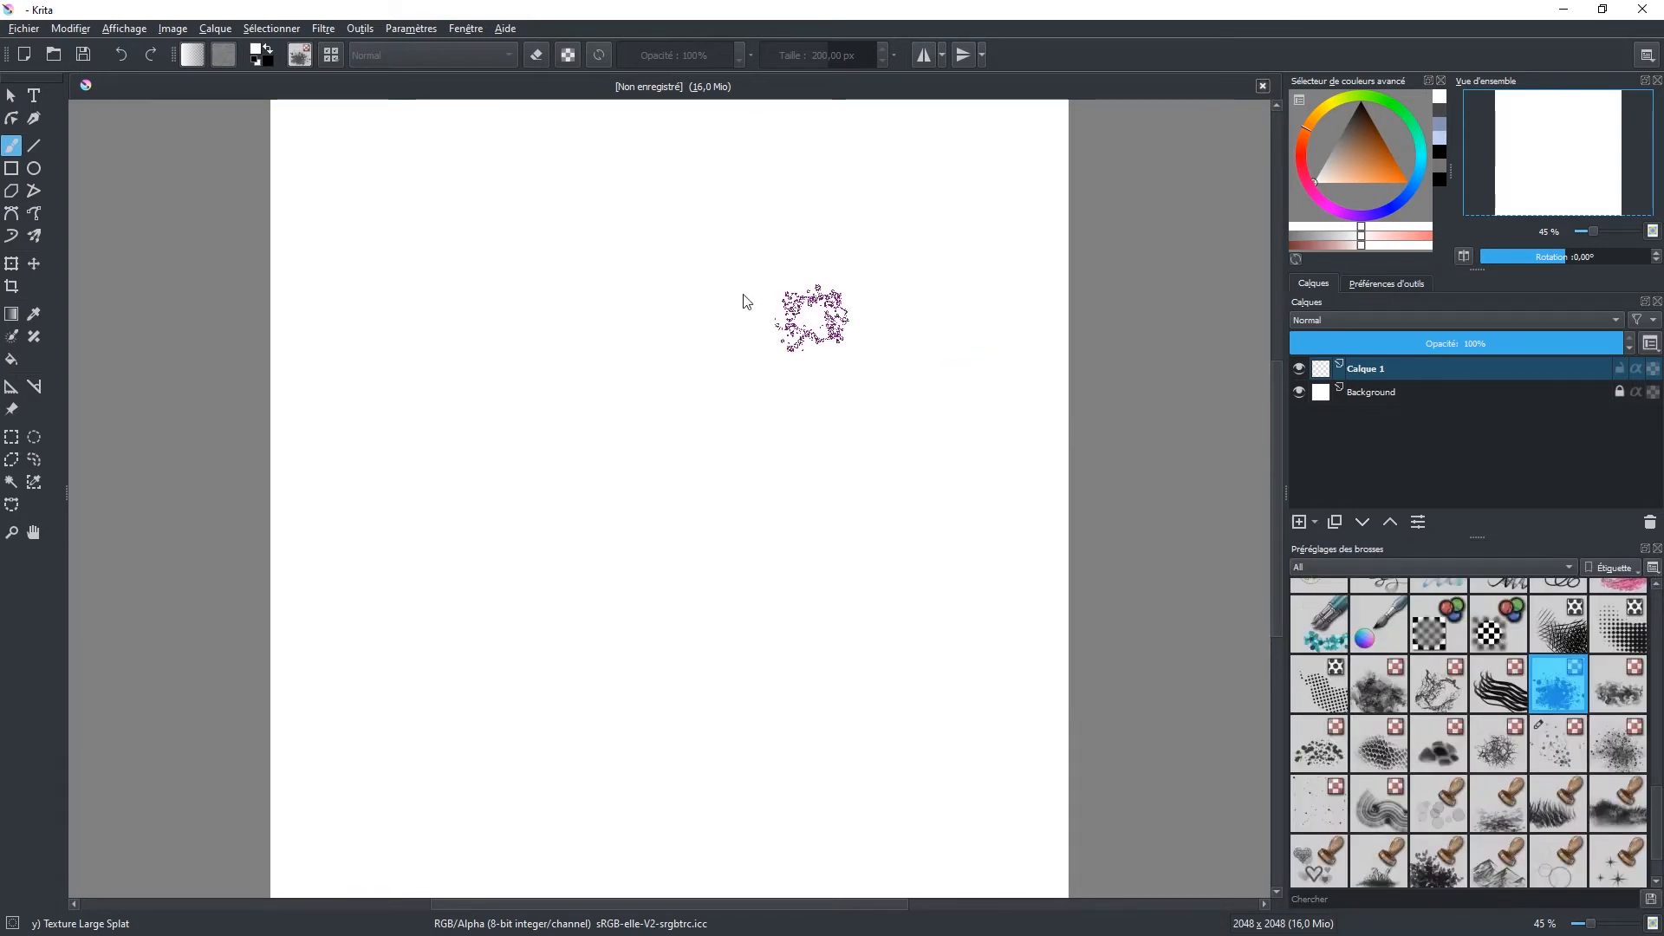
{"action": "left_click", "coordinate": [416, 29]}
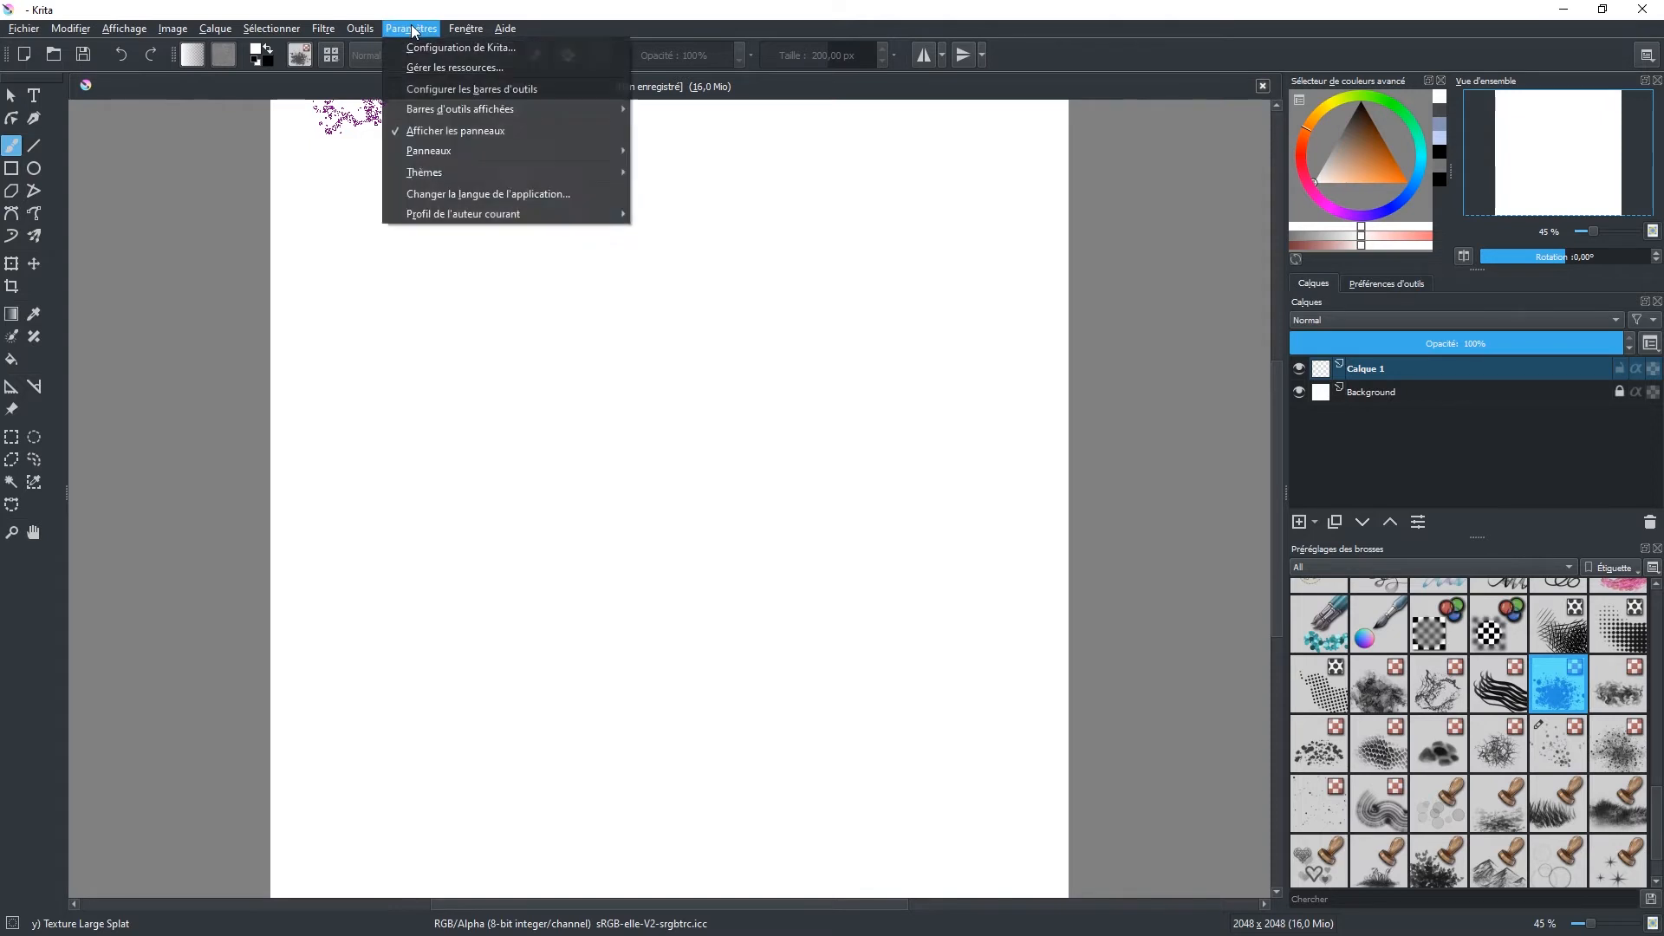
{"action": "mouse_move", "coordinate": [437, 149]}
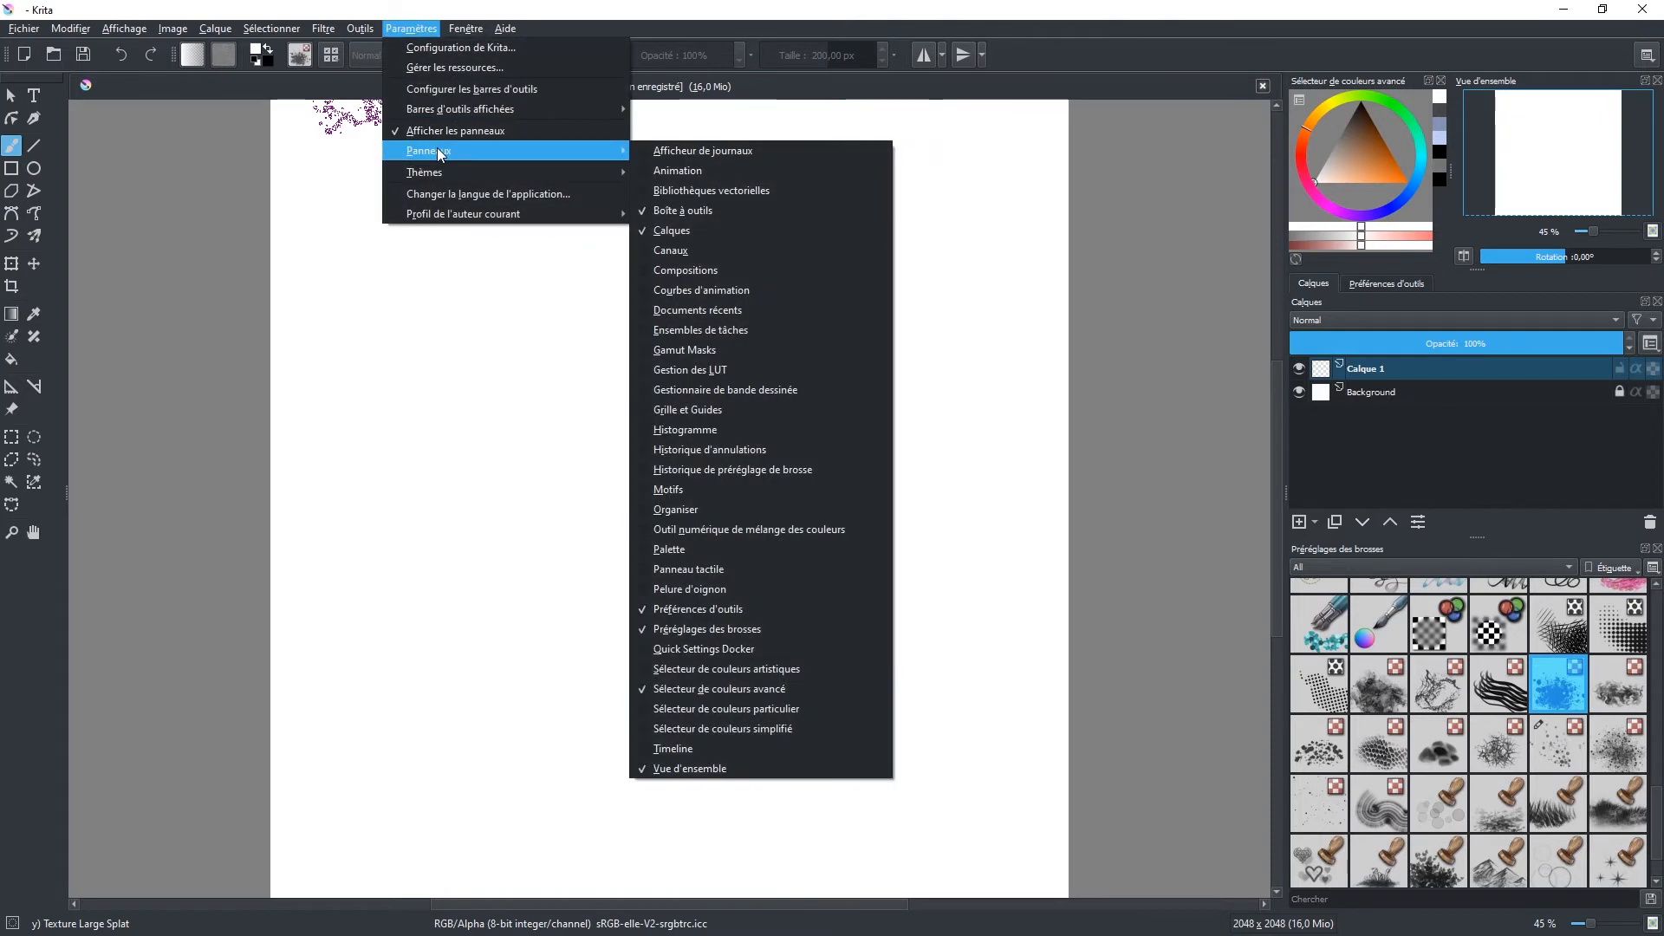
{"action": "left_click", "coordinate": [741, 468]}
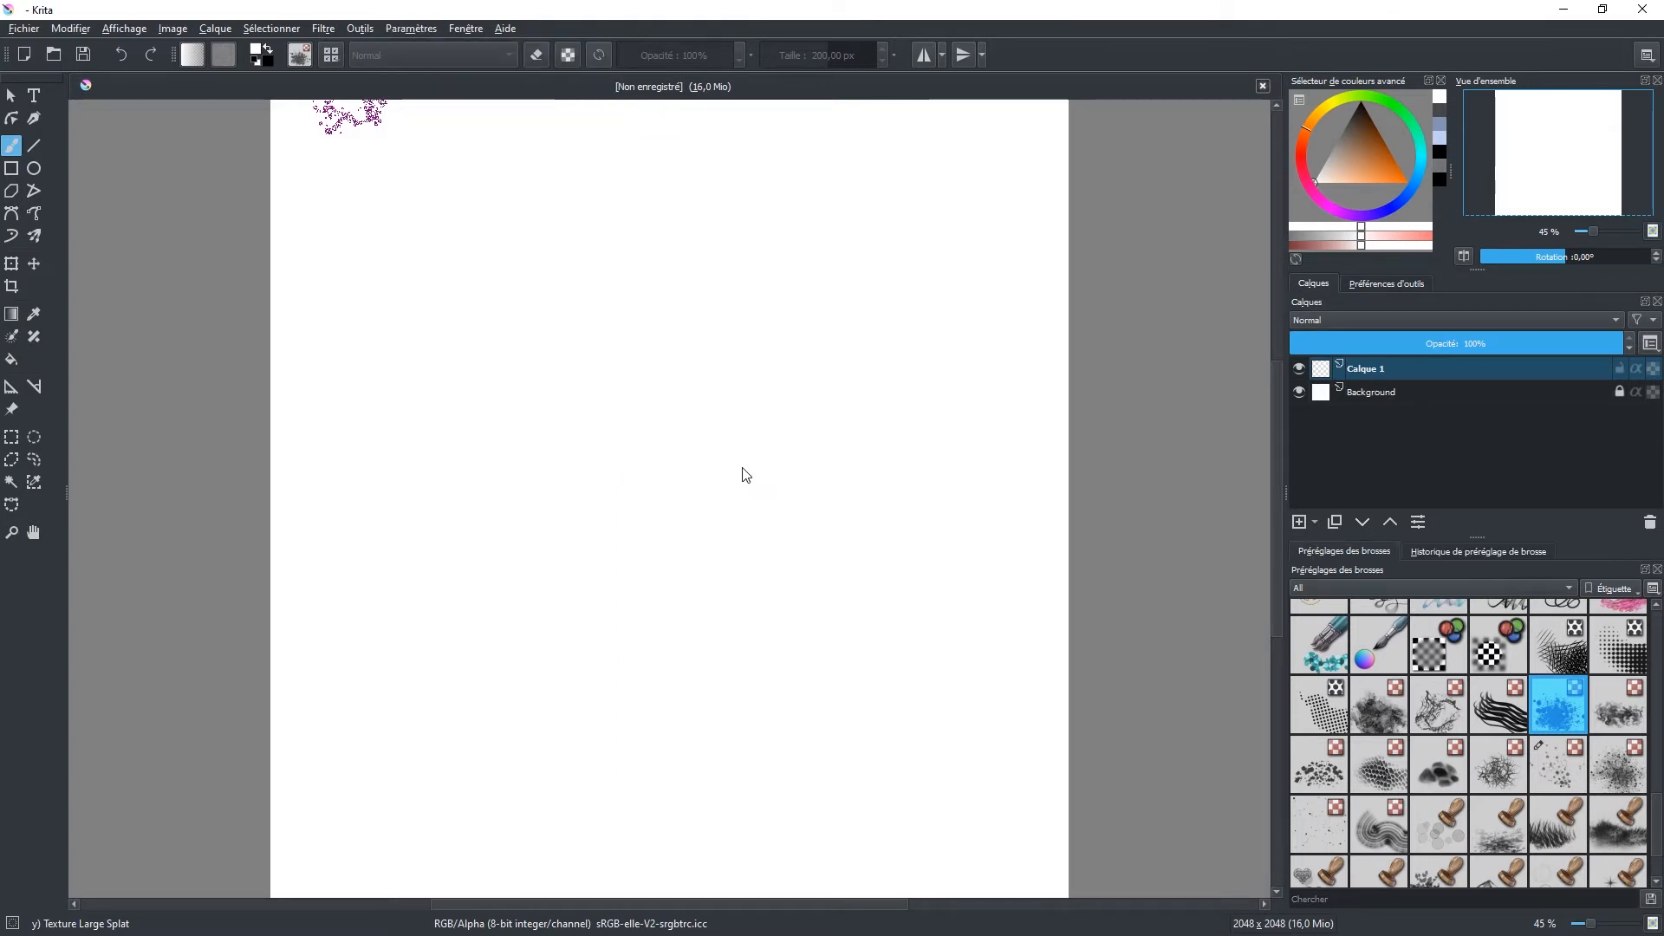
Step: Look through the recently used brushes in the Historique de préréglage de brosse docker
{"action": "left_click", "coordinate": [1470, 555]}
{"action": "scroll", "coordinate": [1422, 709], "scroll_direction": "down", "scroll_amount": 2}
{"action": "scroll", "coordinate": [1422, 709], "scroll_direction": "up", "scroll_amount": 2}
{"action": "scroll", "coordinate": [1423, 709], "scroll_direction": "down", "scroll_amount": 2}
{"action": "scroll", "coordinate": [1422, 709], "scroll_direction": "up", "scroll_amount": 2}
{"action": "scroll", "coordinate": [1422, 709], "scroll_direction": "down", "scroll_amount": 2}
{"action": "scroll", "coordinate": [1423, 709], "scroll_direction": "up", "scroll_amount": 2}
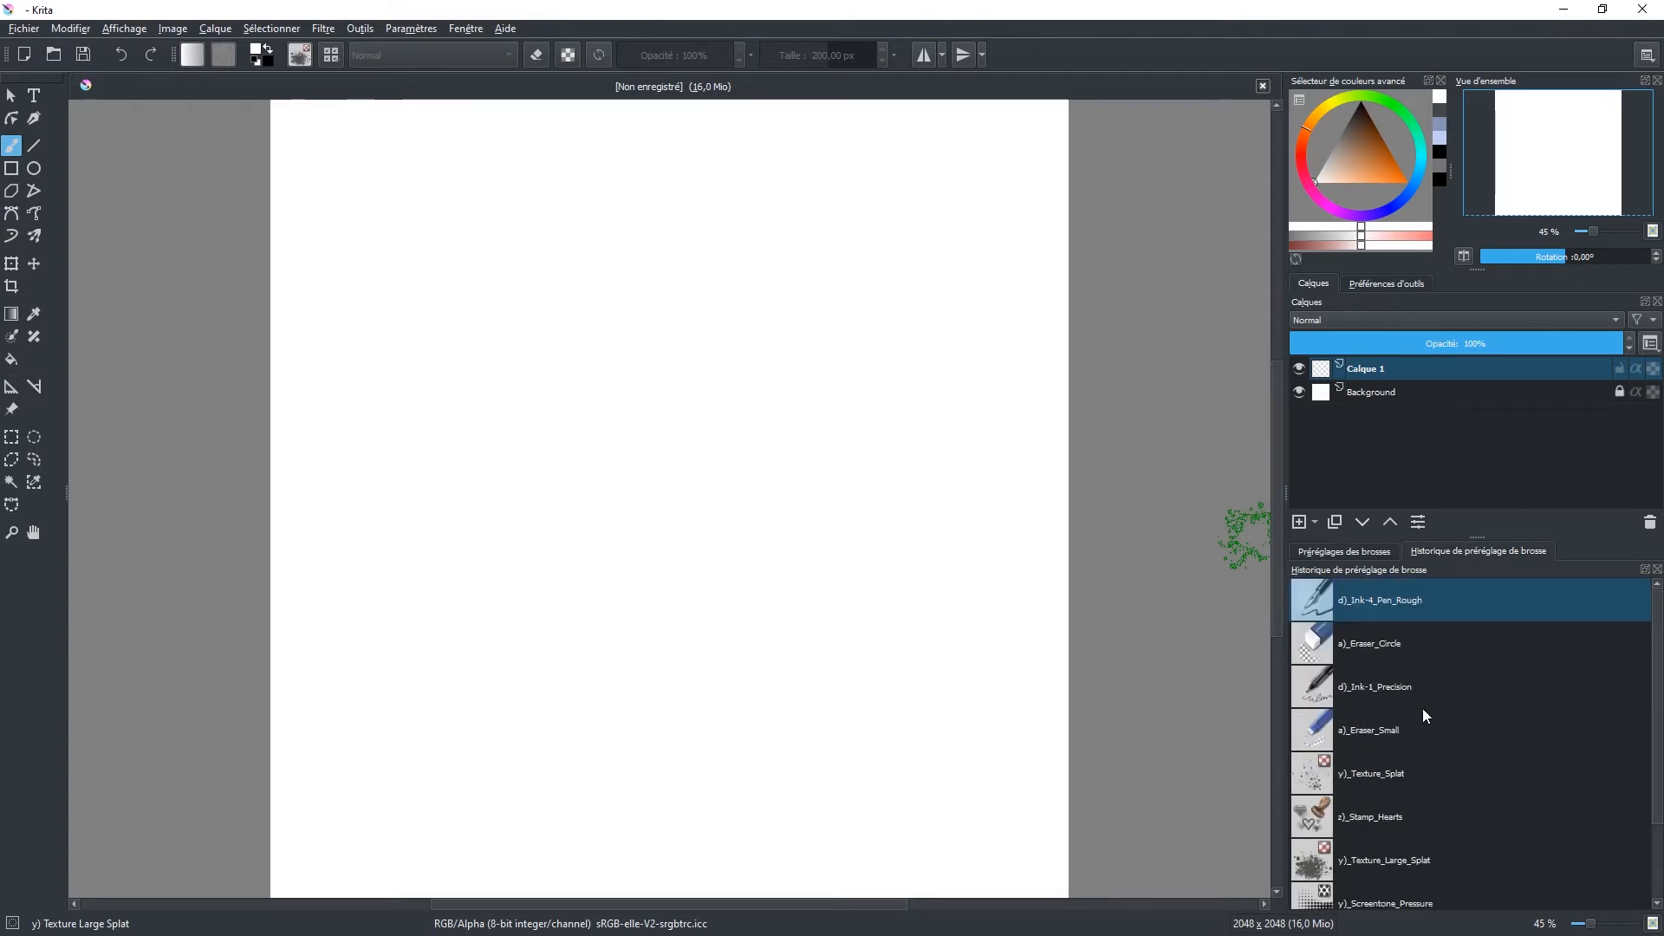
{"action": "left_click", "coordinate": [1362, 554]}
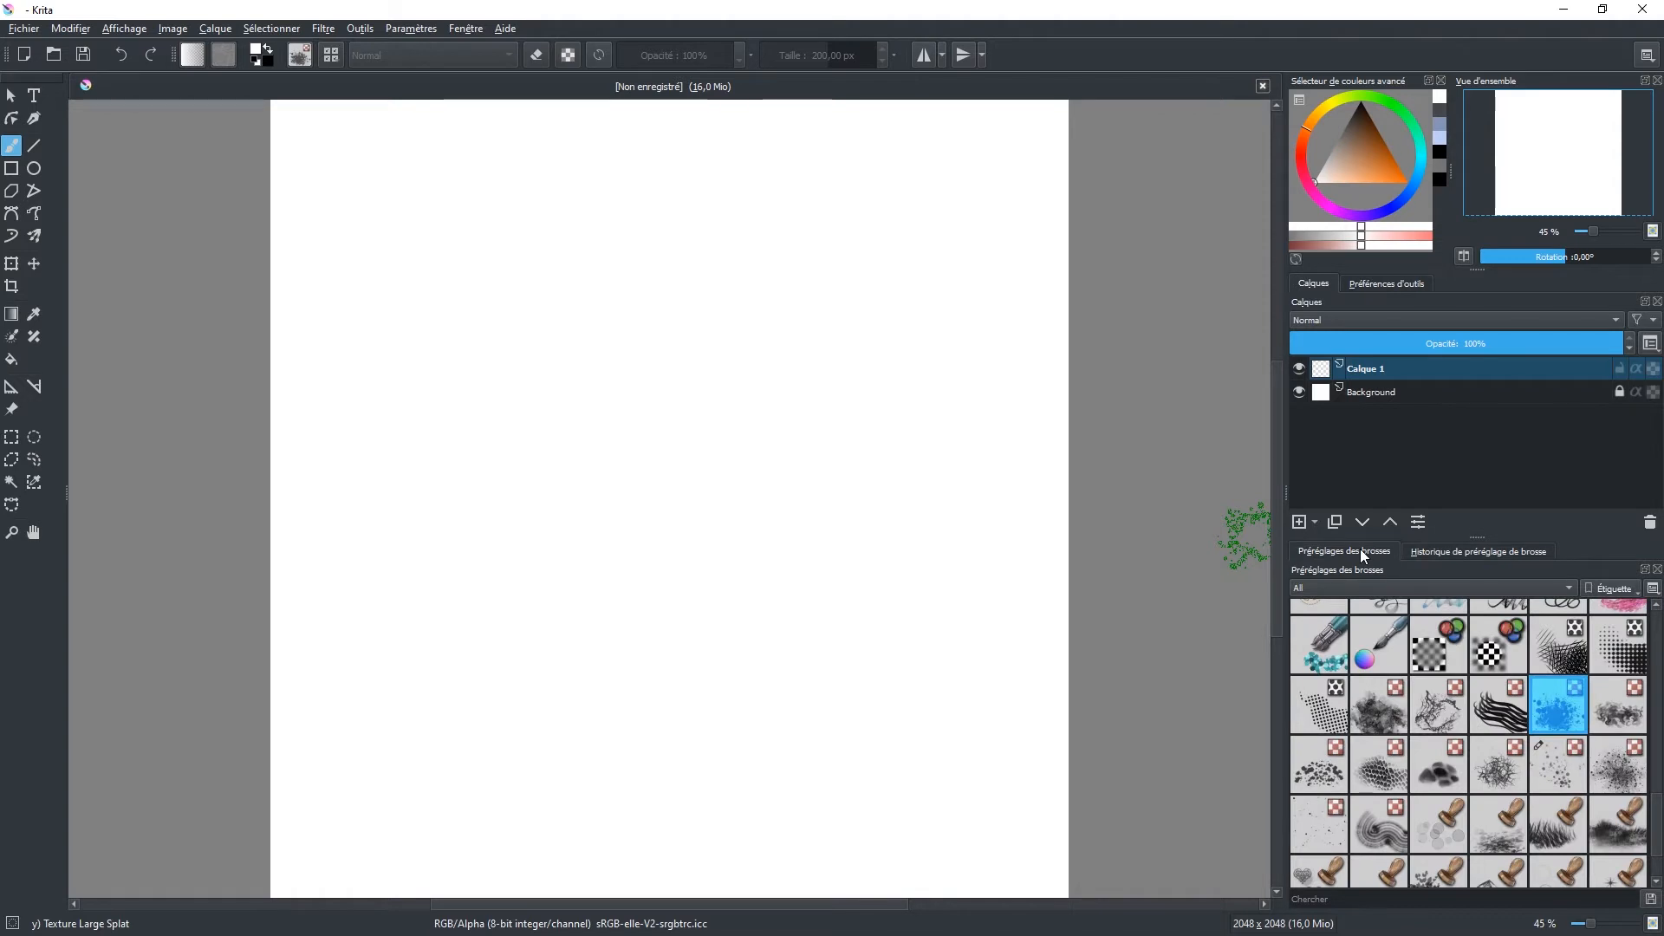
{"action": "left_click", "coordinate": [1463, 550]}
{"action": "scroll", "coordinate": [1406, 607], "scroll_direction": "down", "scroll_amount": 1}
{"action": "scroll", "coordinate": [1412, 626], "scroll_direction": "up", "scroll_amount": 1}
Step: Pick the b)_Basic-5_Size preset from the brush presets docker and paint a first stroke in white on Calque 1
{"action": "left_click", "coordinate": [1365, 553]}
{"action": "scroll", "coordinate": [1417, 699], "scroll_direction": "up", "scroll_amount": 3}
{"action": "scroll", "coordinate": [1416, 700], "scroll_direction": "down", "scroll_amount": 5}
{"action": "scroll", "coordinate": [1416, 699], "scroll_direction": "up", "scroll_amount": 5}
{"action": "scroll", "coordinate": [1416, 699], "scroll_direction": "down", "scroll_amount": 5}
{"action": "scroll", "coordinate": [1416, 700], "scroll_direction": "up", "scroll_amount": 5}
{"action": "scroll", "coordinate": [1417, 700], "scroll_direction": "down", "scroll_amount": 5}
{"action": "scroll", "coordinate": [1416, 699], "scroll_direction": "up", "scroll_amount": 5}
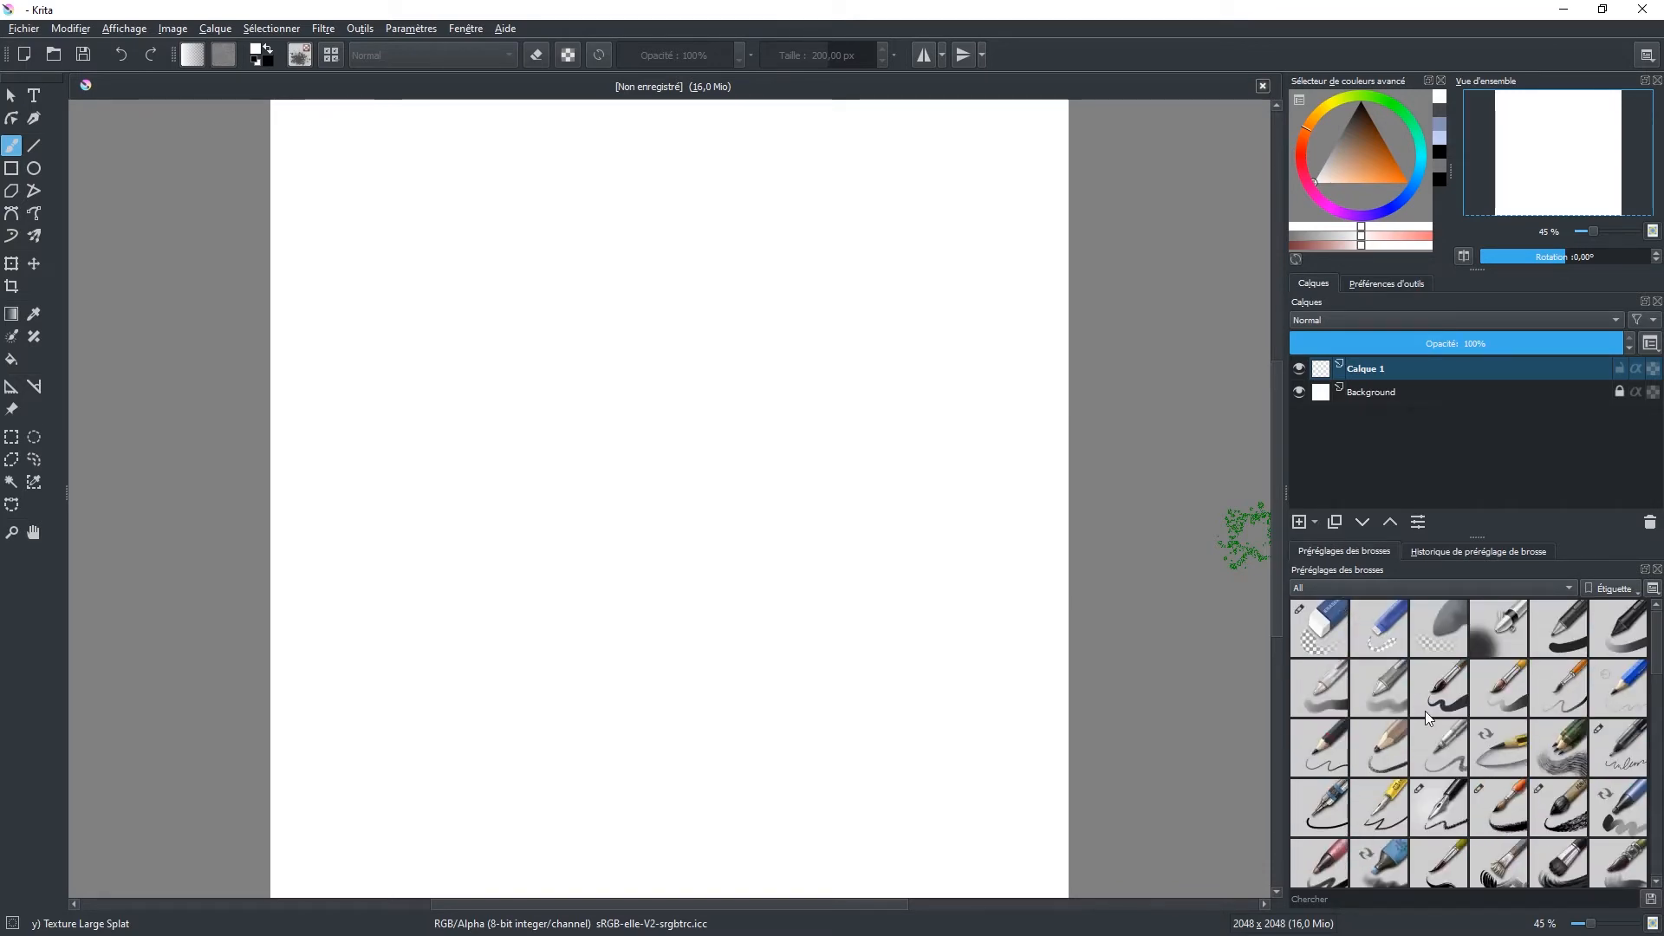
{"action": "scroll", "coordinate": [1424, 711], "scroll_direction": "down", "scroll_amount": 5}
{"action": "scroll", "coordinate": [1425, 710], "scroll_direction": "up", "scroll_amount": 5}
{"action": "scroll", "coordinate": [1425, 710], "scroll_direction": "down", "scroll_amount": 5}
{"action": "scroll", "coordinate": [1427, 712], "scroll_direction": "up", "scroll_amount": 5}
{"action": "left_click", "coordinate": [1454, 698]}
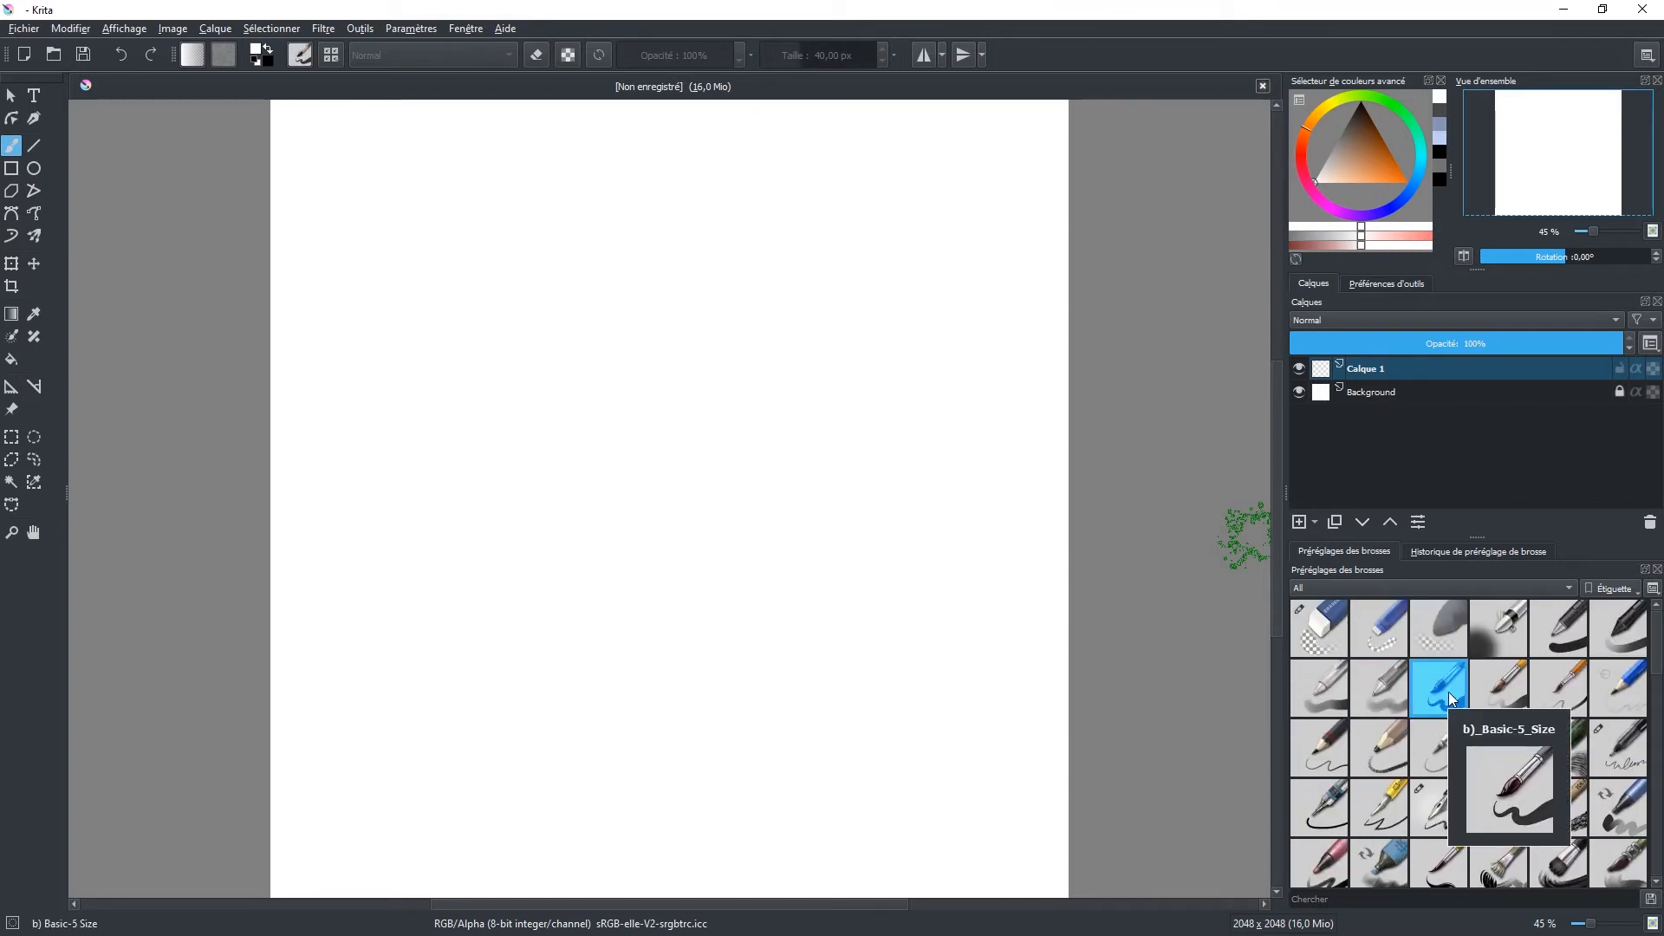
{"action": "mouse_move", "coordinate": [454, 401]}
{"action": "left_mouse_down"}
{"action": "mouse_move", "coordinate": [450, 452]}
{"action": "mouse_move", "coordinate": [515, 408]}
{"action": "mouse_move", "coordinate": [582, 501]}
{"action": "left_mouse_up"}
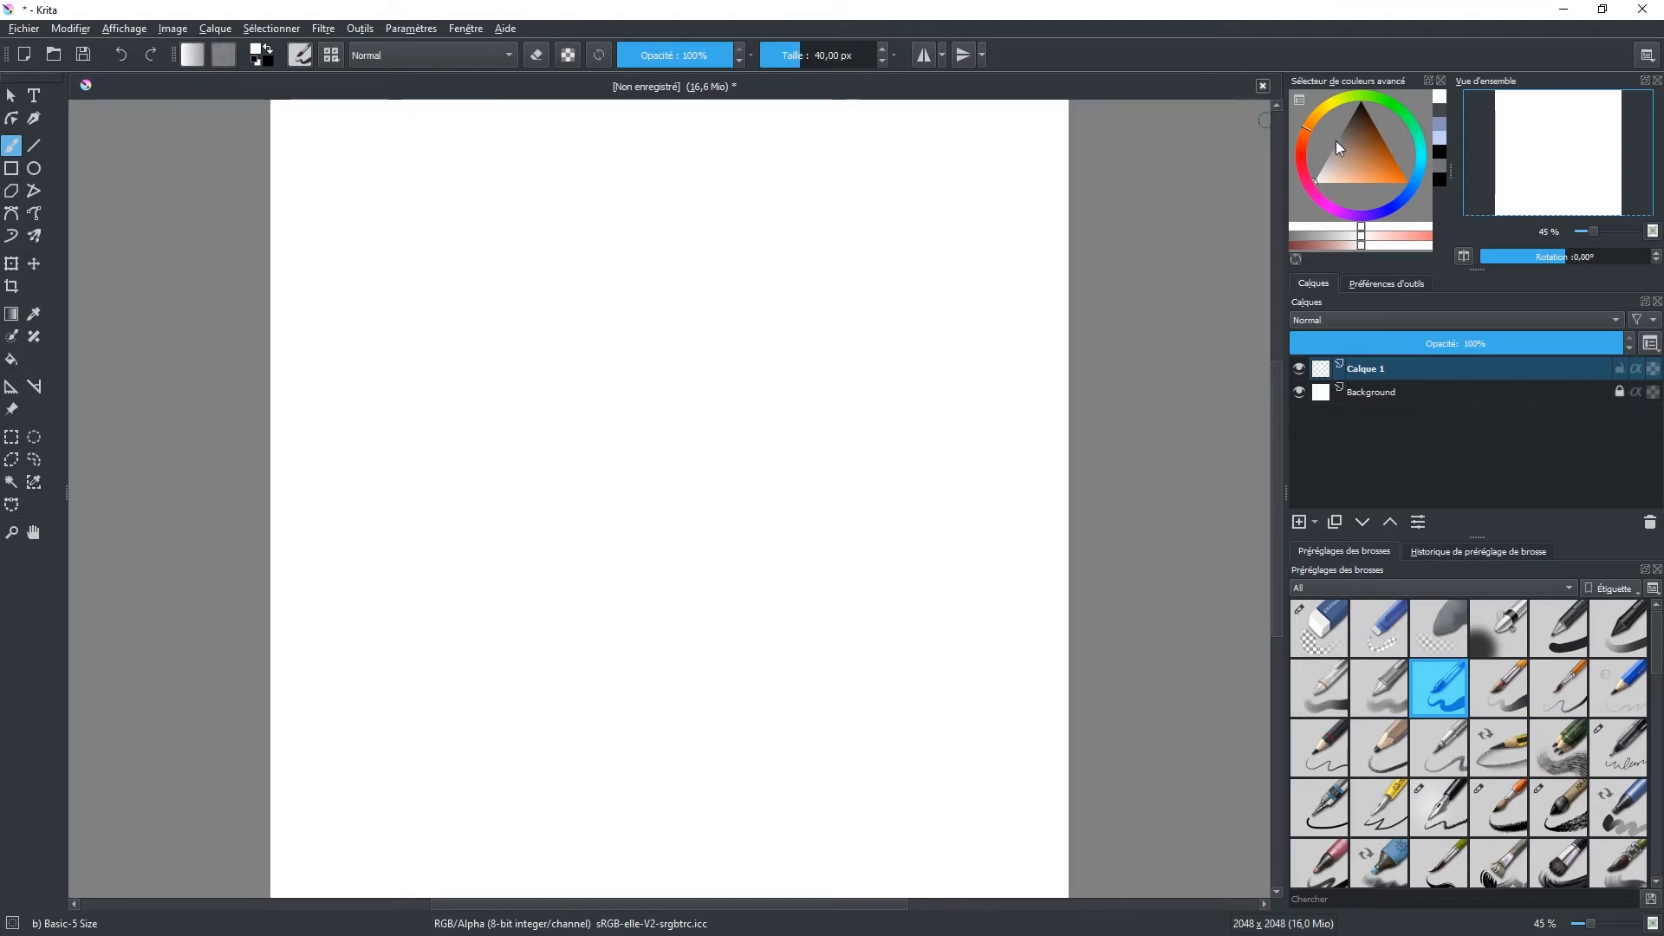
Step: Set the foreground color to black and draw a tall wavy line across the left half of the canvas
{"action": "left_click", "coordinate": [1357, 118]}
{"action": "left_click_drag", "start_coordinate": [1357, 118], "coordinate": [1361, 102]}
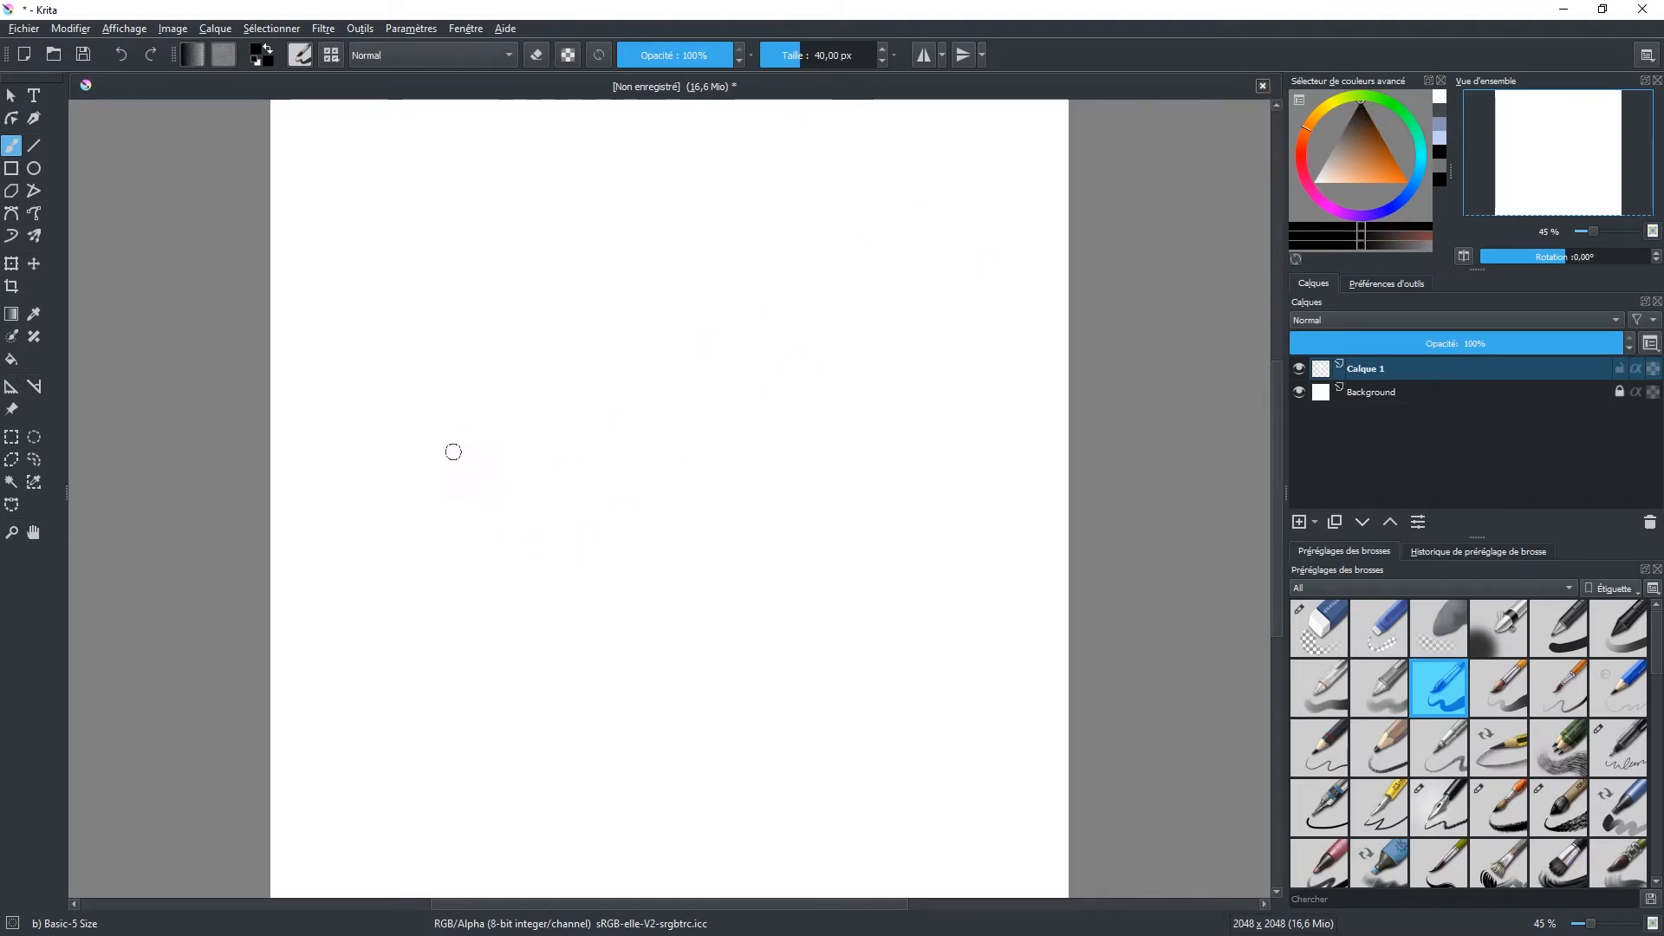
{"action": "mouse_move", "coordinate": [418, 604]}
{"action": "left_mouse_down"}
{"action": "mouse_move", "coordinate": [512, 542]}
{"action": "mouse_move", "coordinate": [635, 501]}
{"action": "mouse_move", "coordinate": [661, 520]}
{"action": "left_mouse_up"}
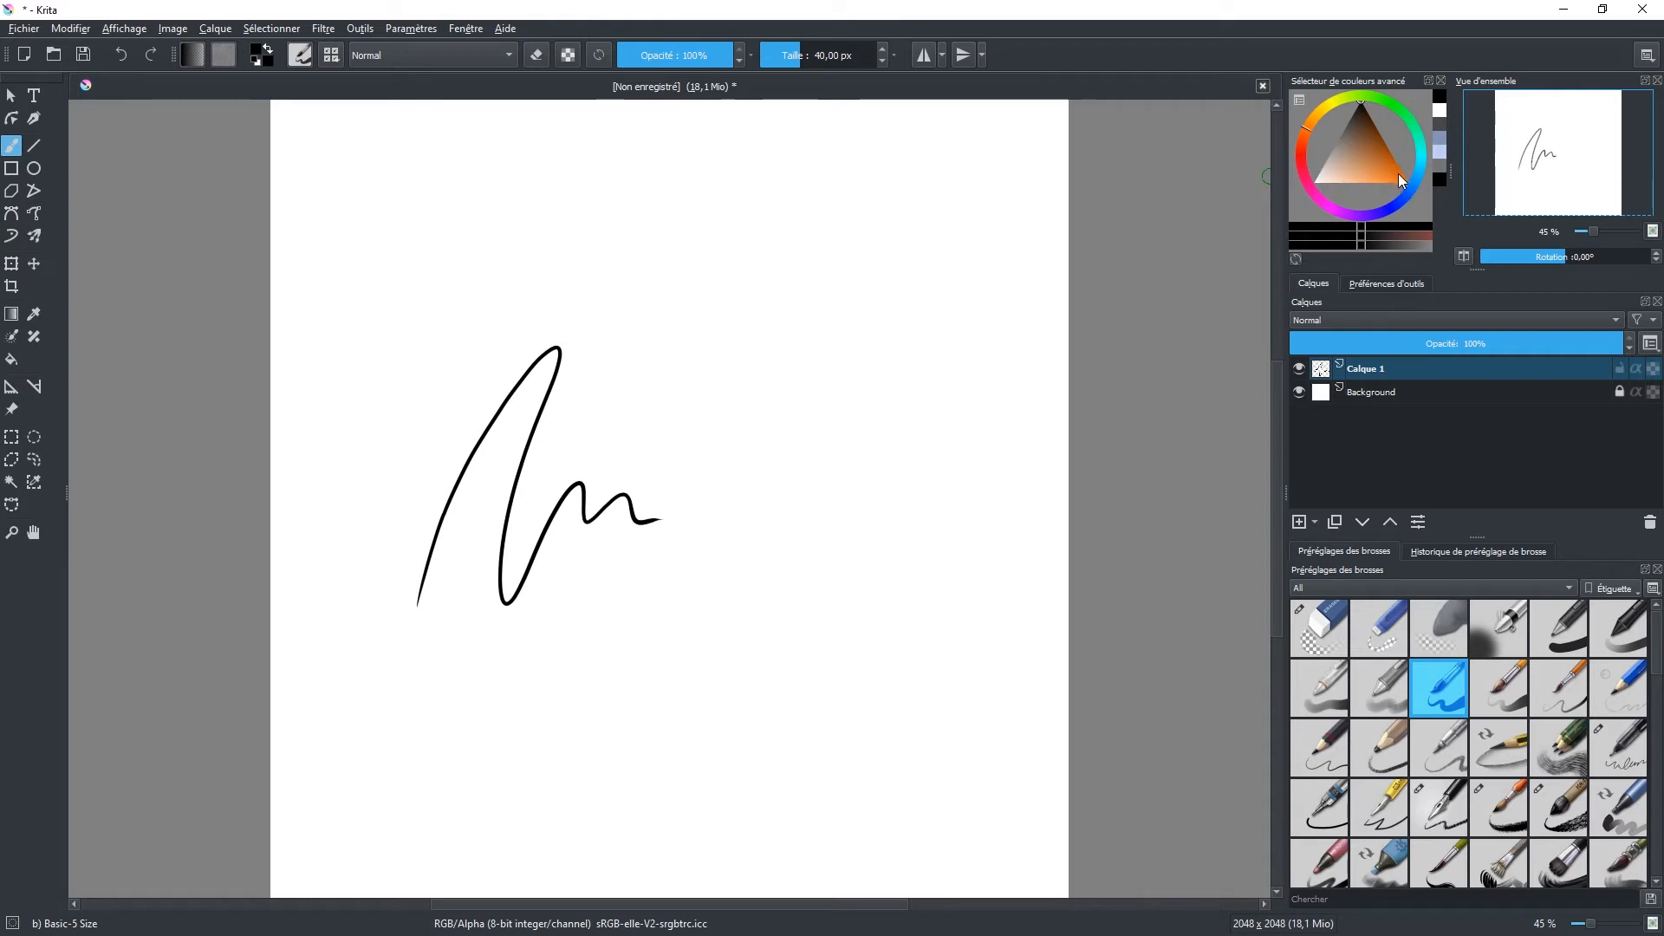
Step: Turn the color selector's hue to magenta and choose black in its triangle
{"action": "mouse_move", "coordinate": [1303, 147]}
{"action": "left_mouse_down"}
{"action": "mouse_move", "coordinate": [1320, 193]}
{"action": "mouse_move", "coordinate": [1415, 182]}
{"action": "mouse_move", "coordinate": [1391, 109]}
{"action": "mouse_move", "coordinate": [1307, 141]}
{"action": "mouse_move", "coordinate": [1356, 208]}
{"action": "mouse_move", "coordinate": [1414, 137]}
{"action": "mouse_move", "coordinate": [1313, 134]}
{"action": "mouse_move", "coordinate": [1380, 211]}
{"action": "mouse_move", "coordinate": [1338, 217]}
{"action": "mouse_move", "coordinate": [1320, 200]}
{"action": "left_mouse_up"}
{"action": "left_click", "coordinate": [1317, 182]}
{"action": "left_click_drag", "start_coordinate": [1356, 123], "coordinate": [1360, 101]}
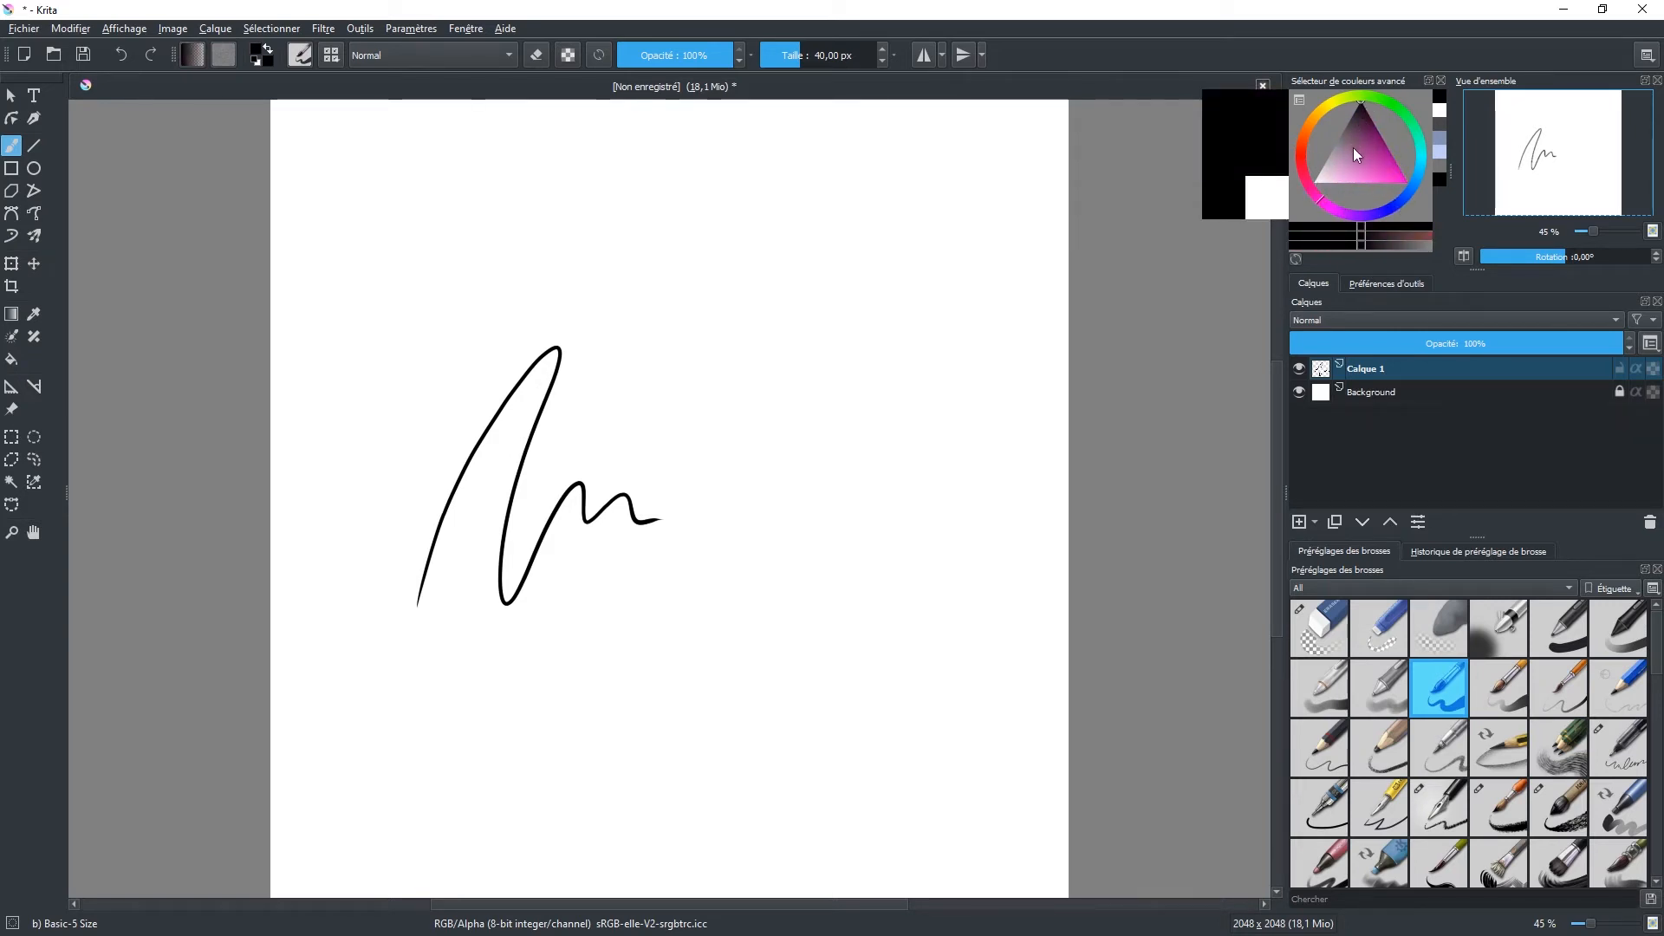
Step: Choose the hue ring with inner triangle as the advanced color selector's shape and accept the settings
{"action": "left_click", "coordinate": [1299, 100]}
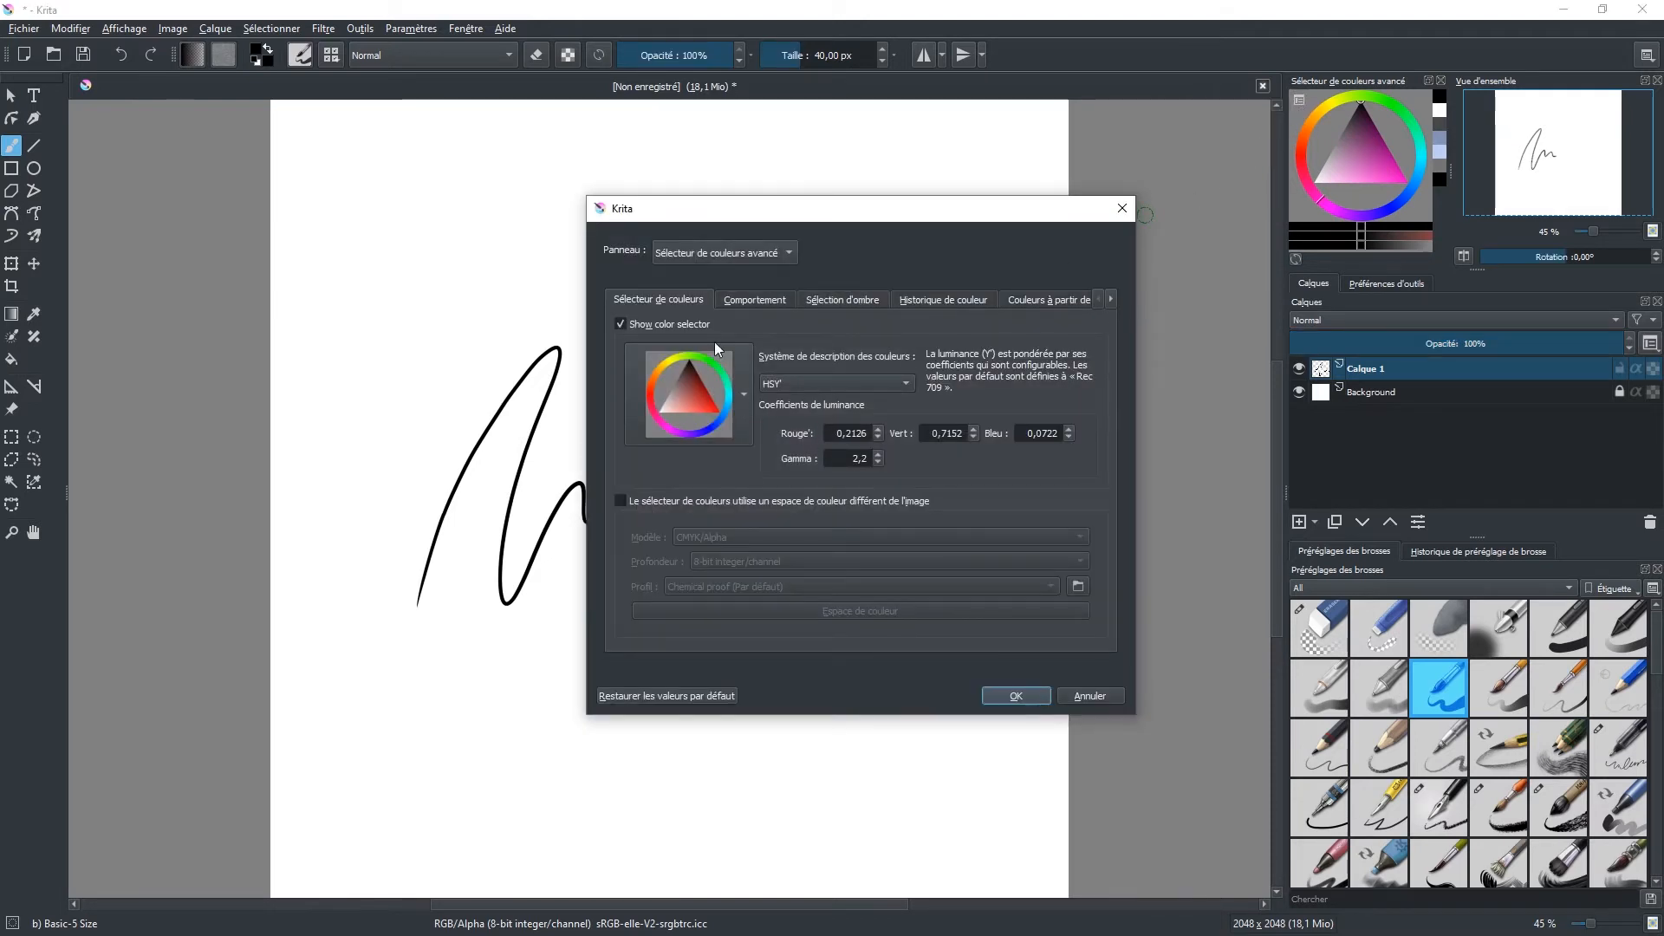
{"action": "left_click", "coordinate": [747, 391]}
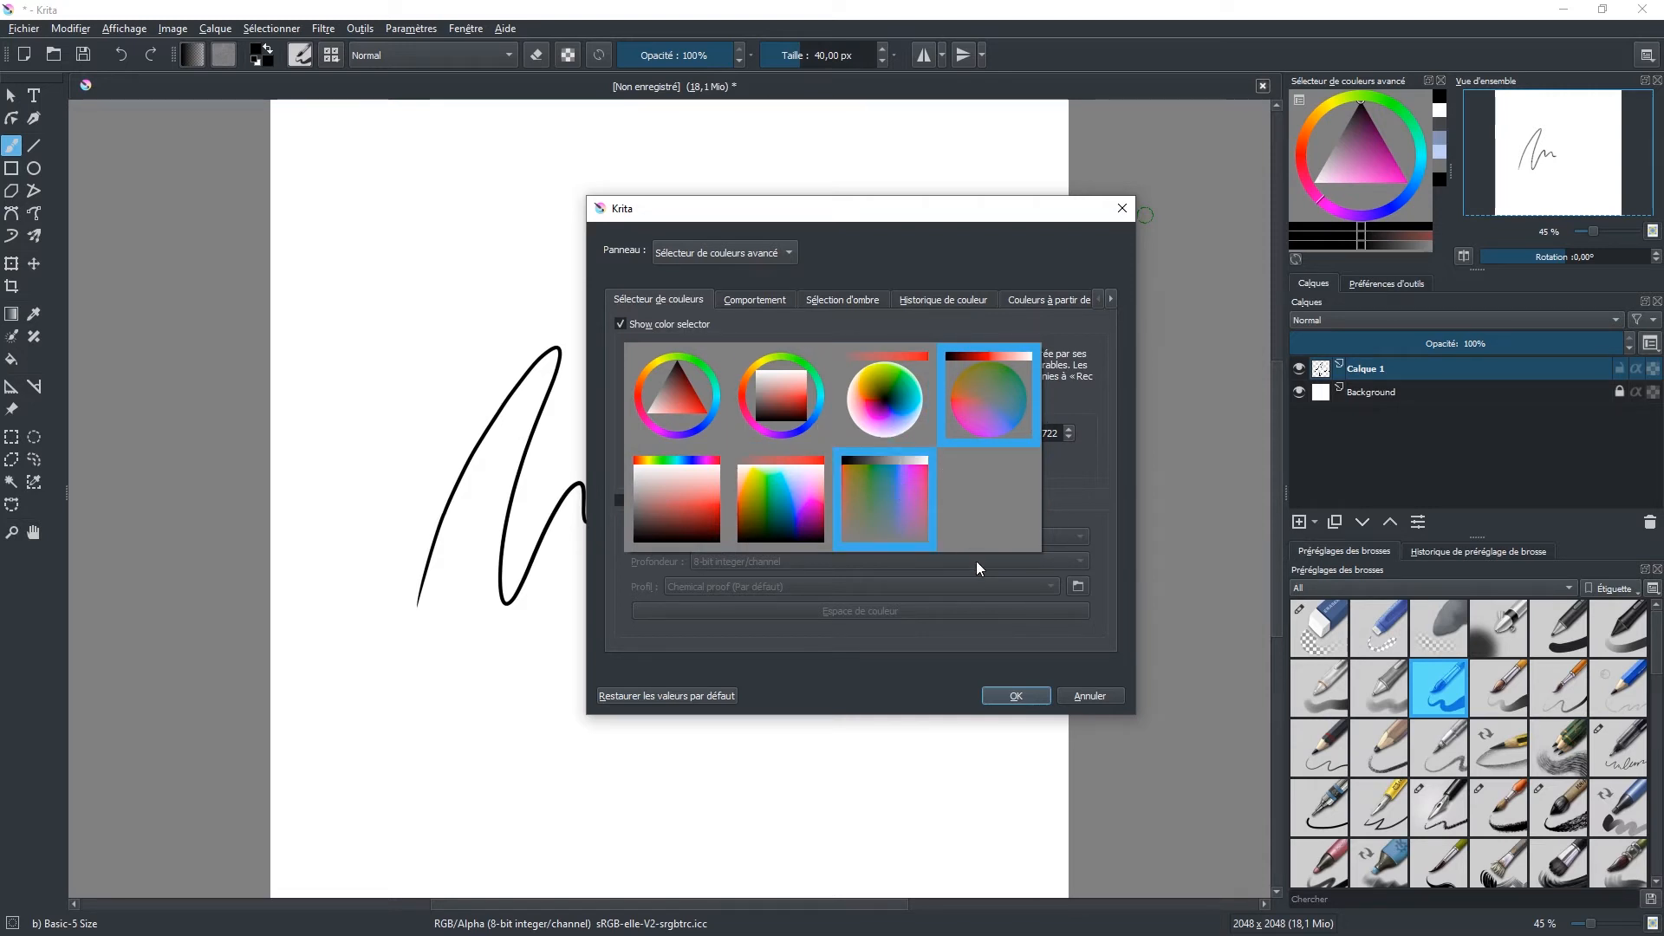
{"action": "left_click", "coordinate": [666, 383]}
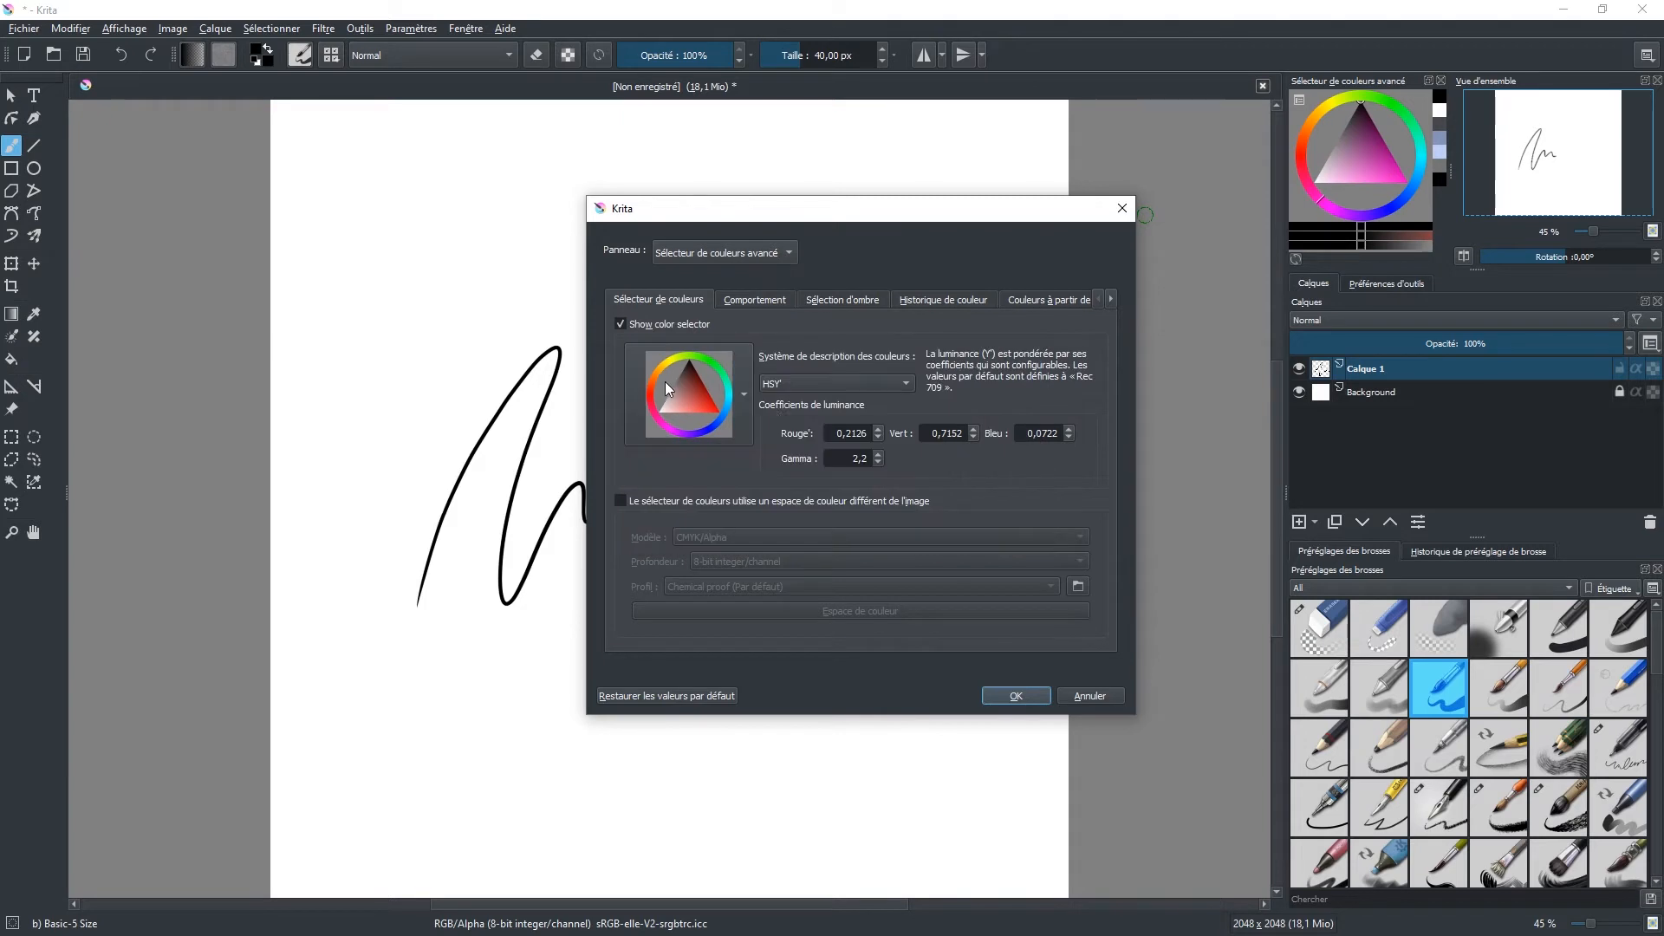
{"action": "left_click", "coordinate": [1023, 694]}
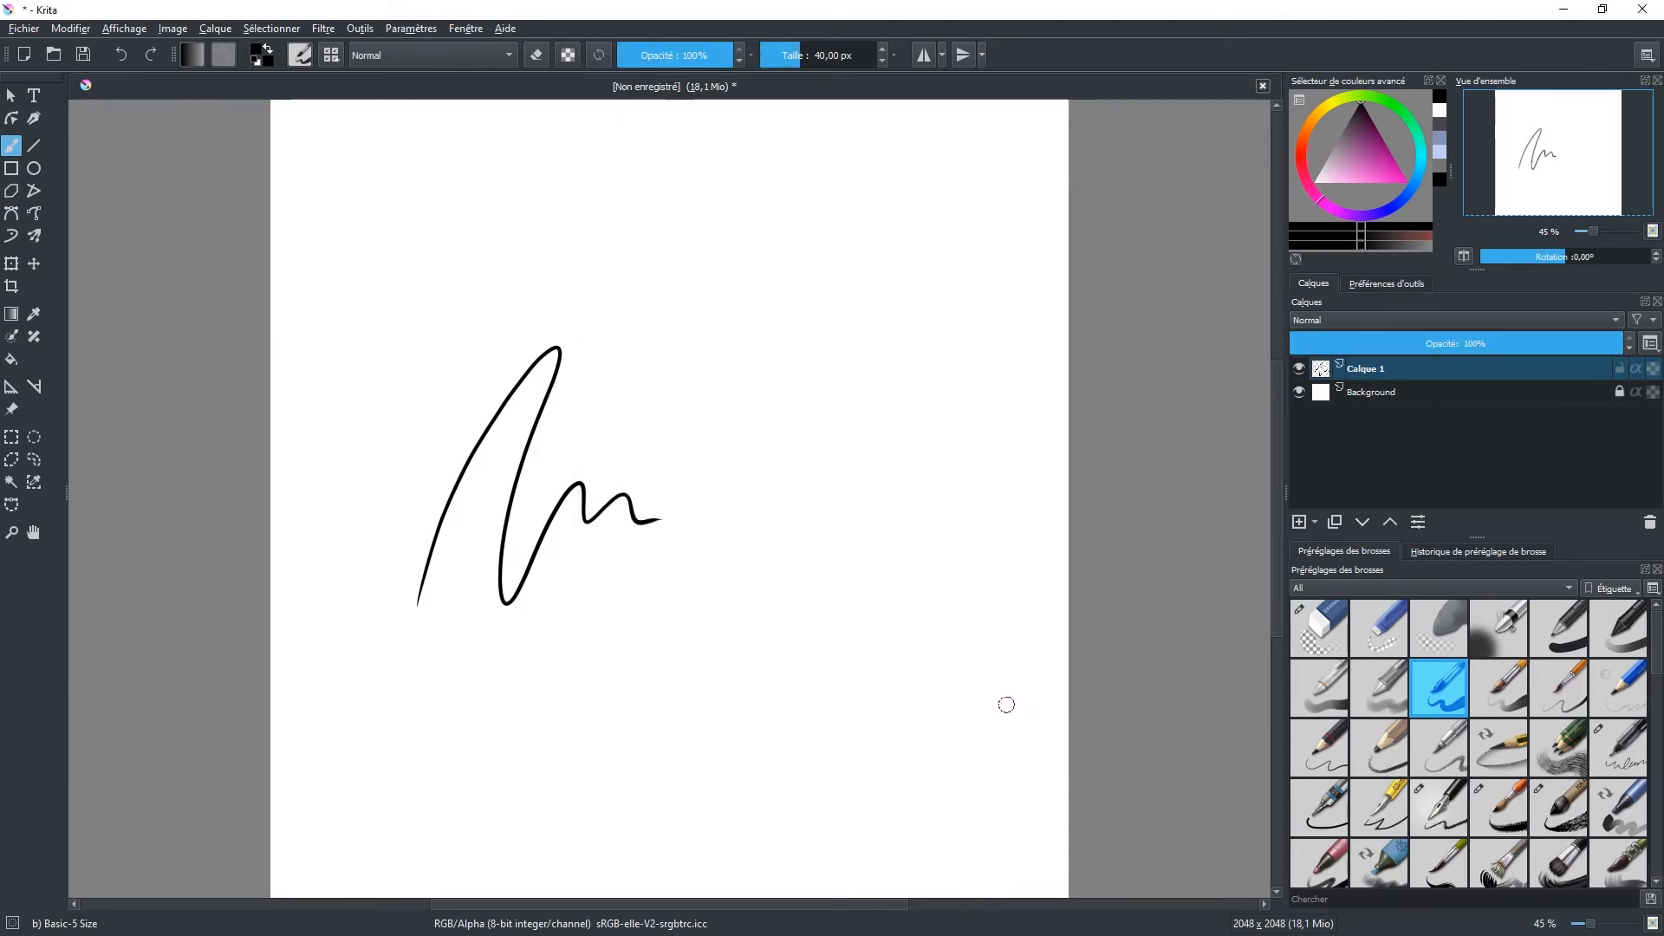
Step: Turn the color selector's hue to blue and pick a muted greyish blue in its triangle
{"action": "left_click", "coordinate": [1303, 143]}
{"action": "mouse_move", "coordinate": [1373, 167]}
{"action": "left_mouse_down"}
{"action": "mouse_move", "coordinate": [1385, 178]}
{"action": "mouse_move", "coordinate": [1358, 143]}
{"action": "mouse_move", "coordinate": [1362, 95]}
{"action": "mouse_move", "coordinate": [1420, 122]}
{"action": "left_mouse_up"}
{"action": "left_click", "coordinate": [1365, 160]}
{"action": "mouse_move", "coordinate": [1401, 196]}
{"action": "left_mouse_down"}
{"action": "mouse_move", "coordinate": [1361, 156]}
{"action": "mouse_move", "coordinate": [1324, 161]}
{"action": "mouse_move", "coordinate": [1371, 159]}
{"action": "mouse_move", "coordinate": [1344, 164]}
{"action": "mouse_move", "coordinate": [1351, 139]}
{"action": "mouse_move", "coordinate": [1349, 157]}
{"action": "left_mouse_up"}
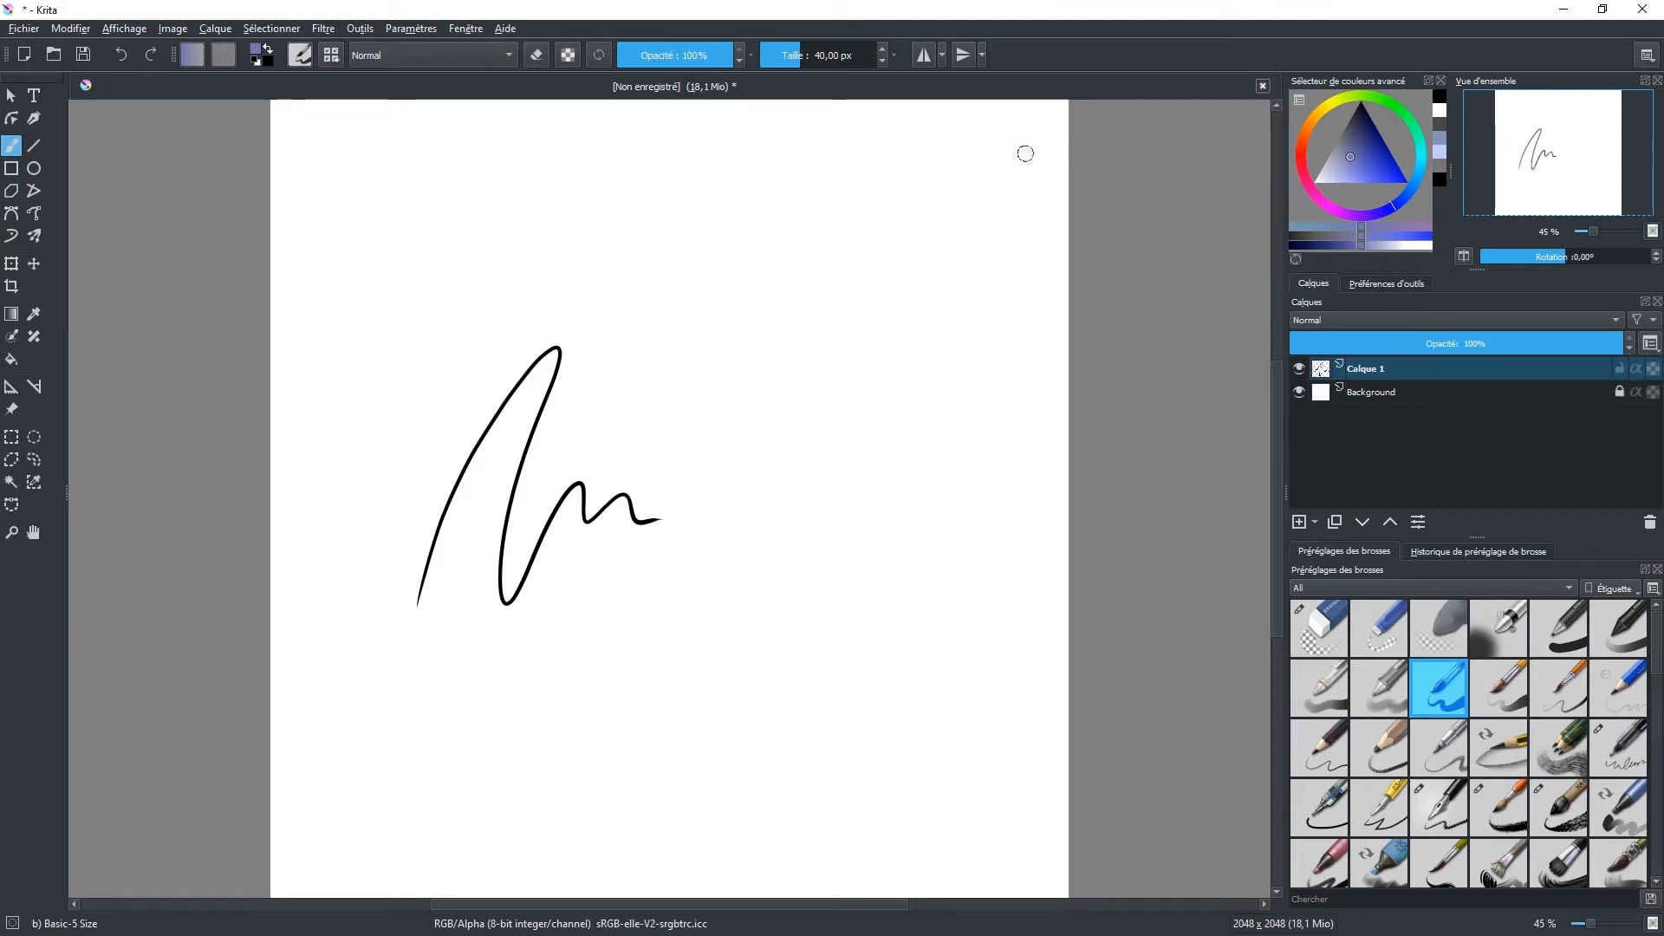
Step: Swap the foreground and background colors several times, reset them to black and white, and make white the foreground color
{"action": "left_click", "coordinate": [271, 50]}
{"action": "left_click", "coordinate": [272, 49]}
{"action": "left_click", "coordinate": [271, 49]}
{"action": "left_click", "coordinate": [270, 49]}
{"action": "left_click", "coordinate": [271, 50]}
{"action": "left_click", "coordinate": [270, 50]}
{"action": "left_click", "coordinate": [271, 50]}
{"action": "left_click", "coordinate": [270, 49]}
{"action": "left_click", "coordinate": [257, 61]}
{"action": "left_click", "coordinate": [269, 50]}
{"action": "left_click", "coordinate": [270, 51]}
{"action": "left_click", "coordinate": [271, 51]}
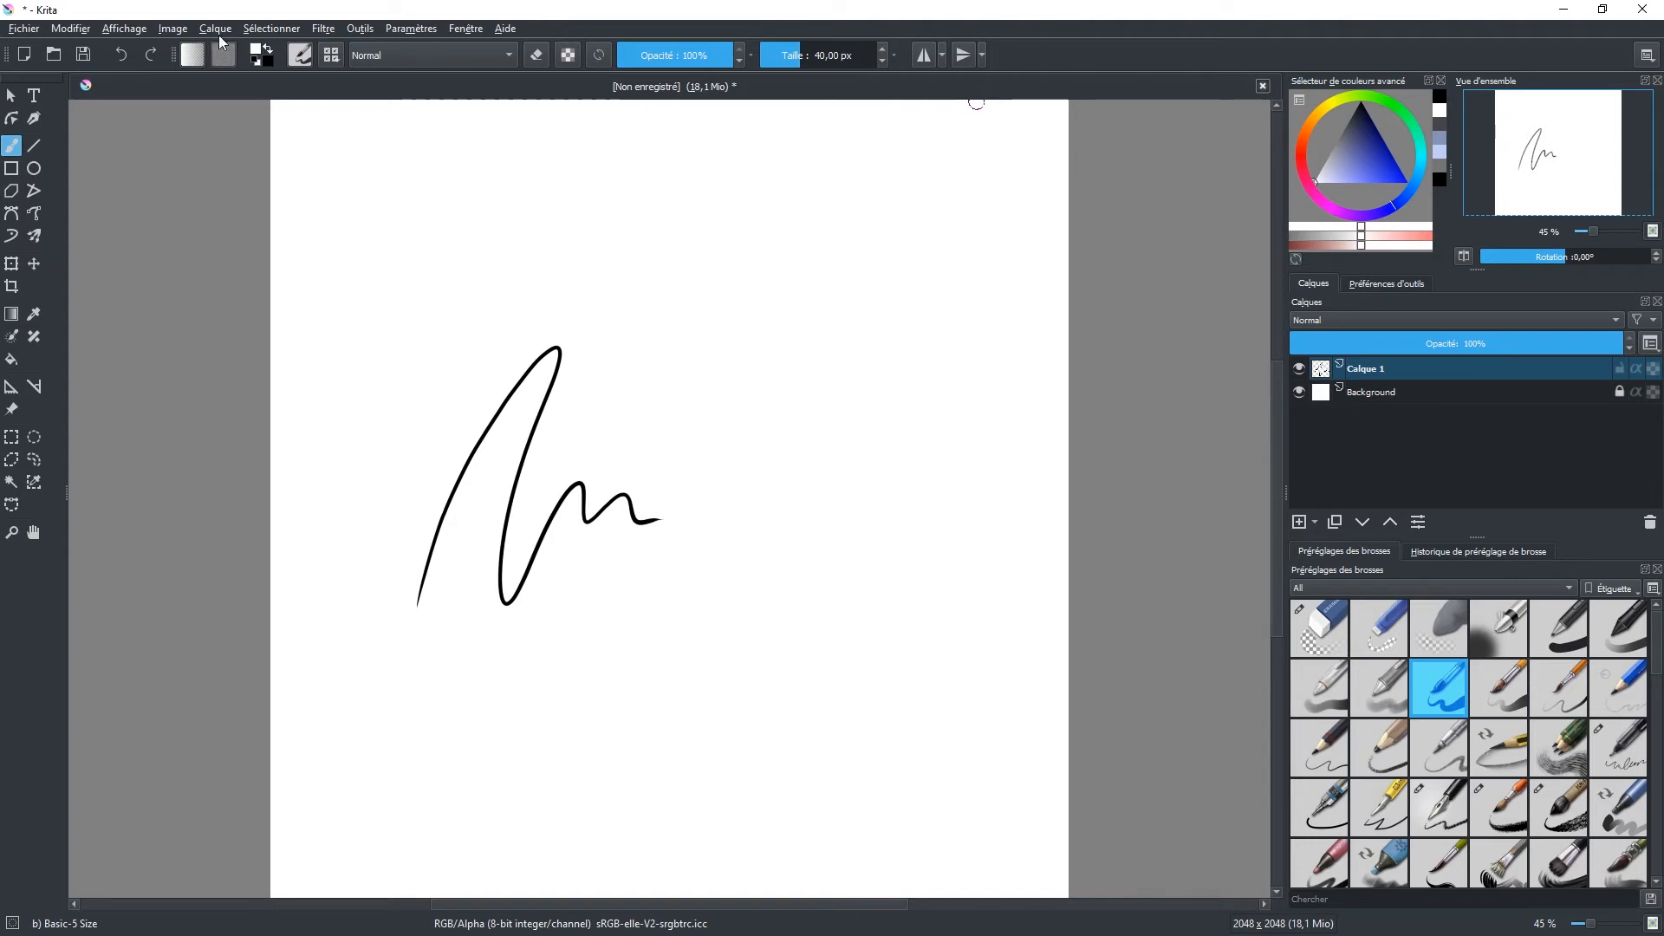
Step: Review the brush editor and the blending modes, and set the preset chooser's tag filter to All
{"action": "left_click", "coordinate": [306, 58]}
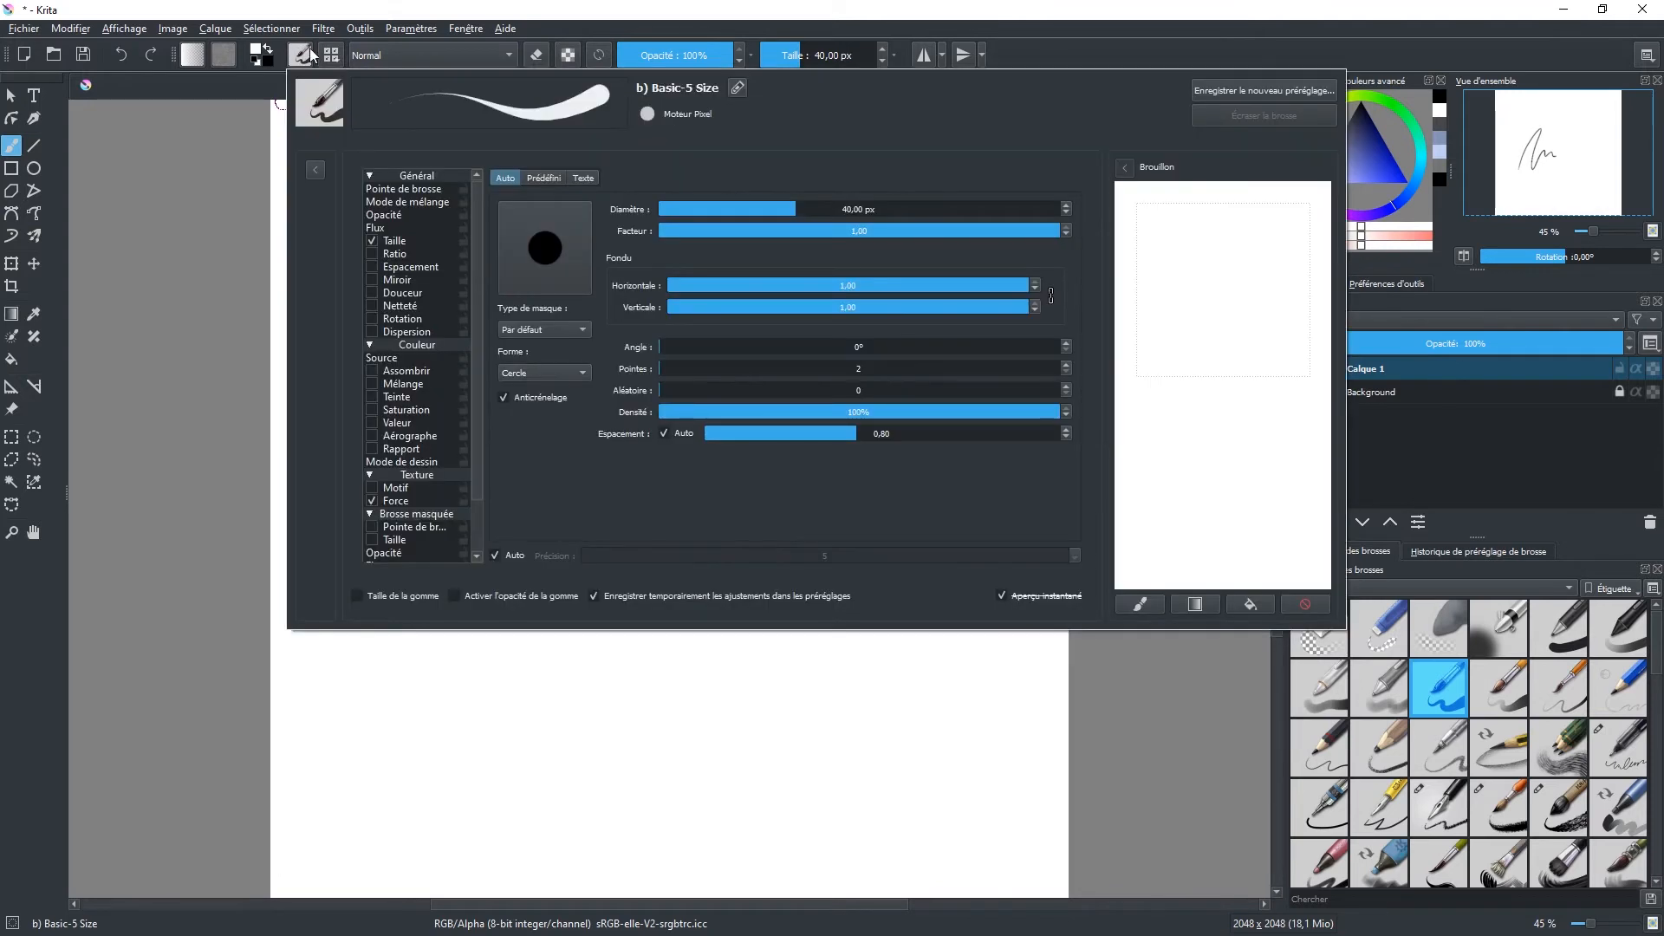
{"action": "left_click", "coordinate": [338, 54]}
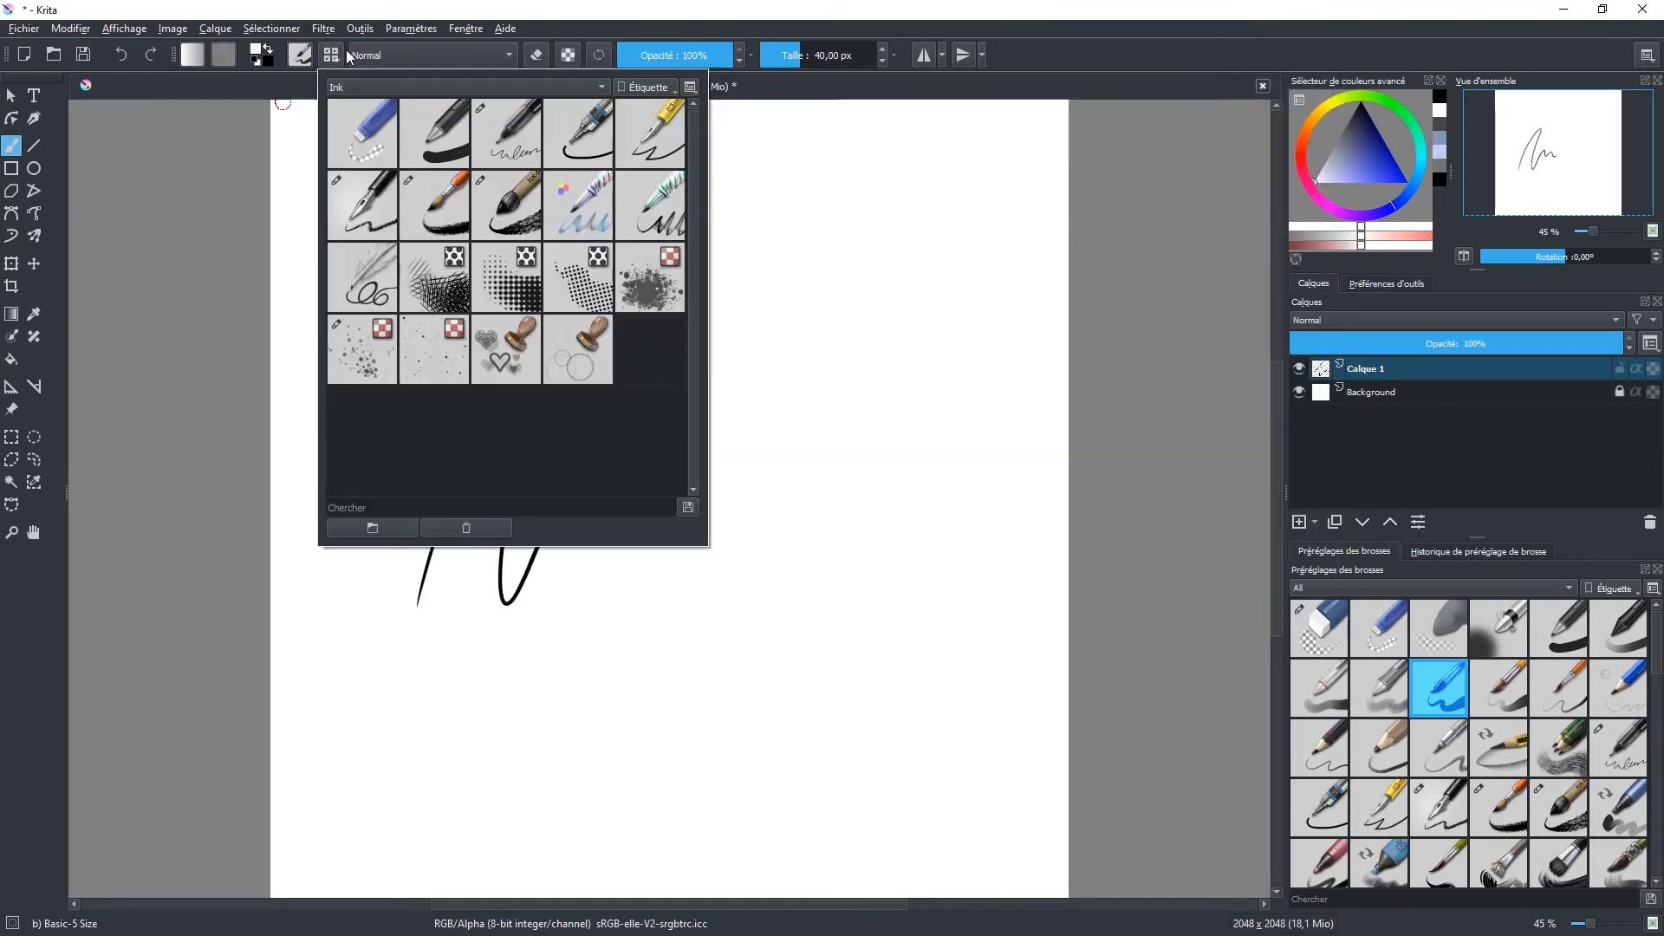
{"action": "left_click", "coordinate": [471, 85]}
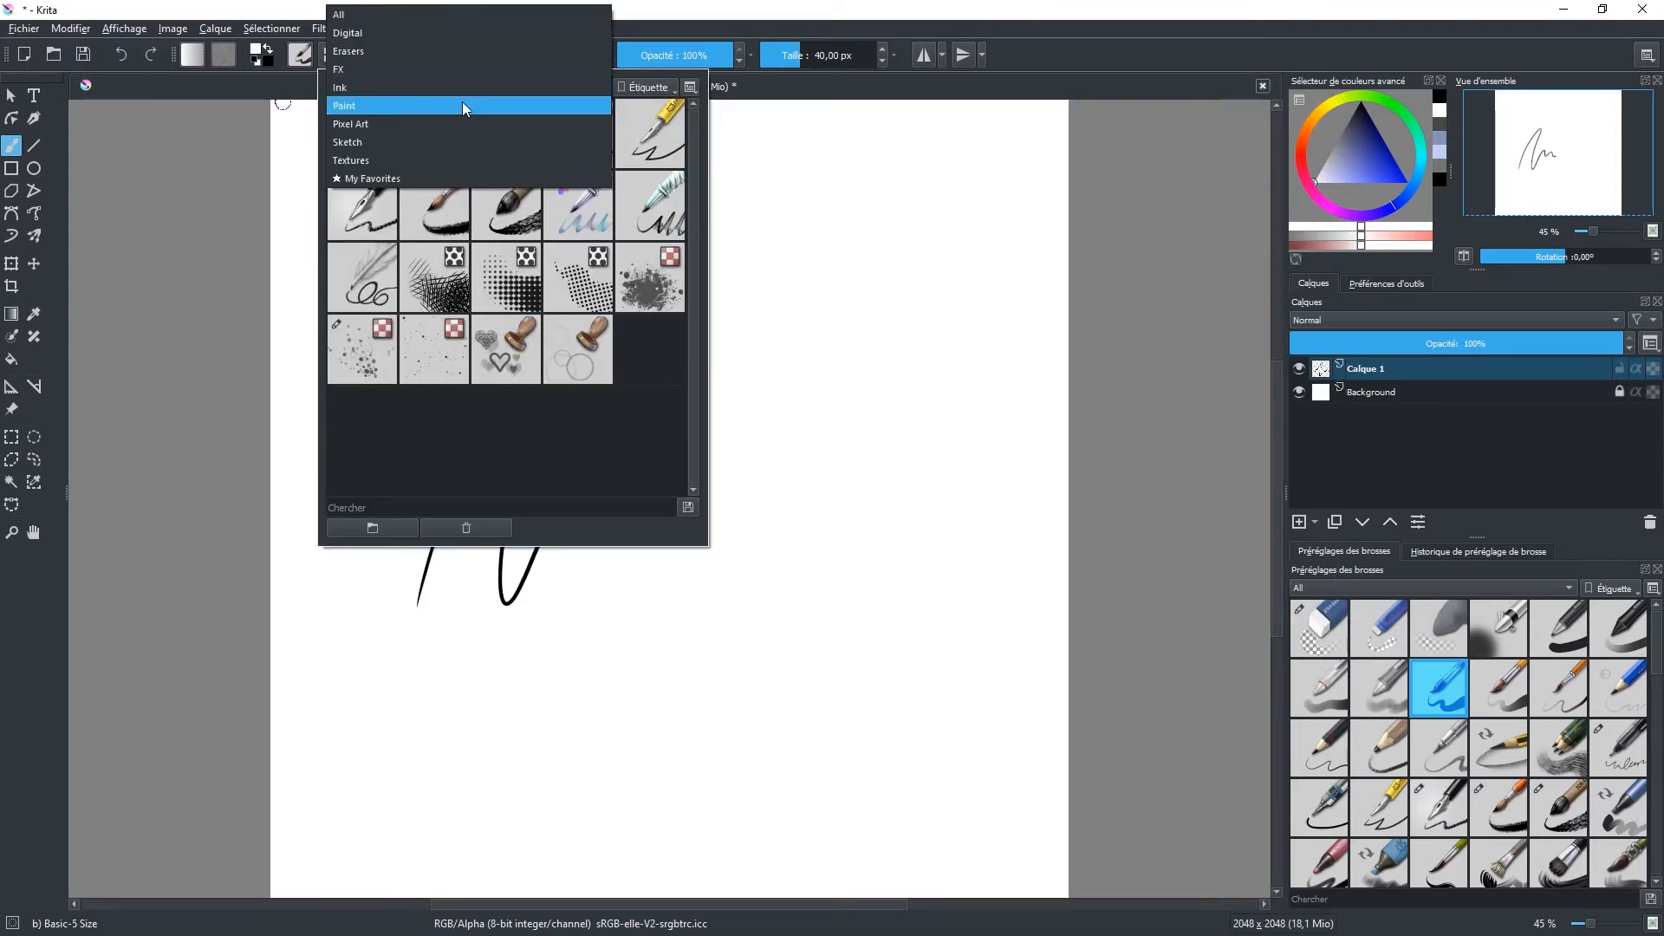
{"action": "left_click", "coordinate": [455, 14]}
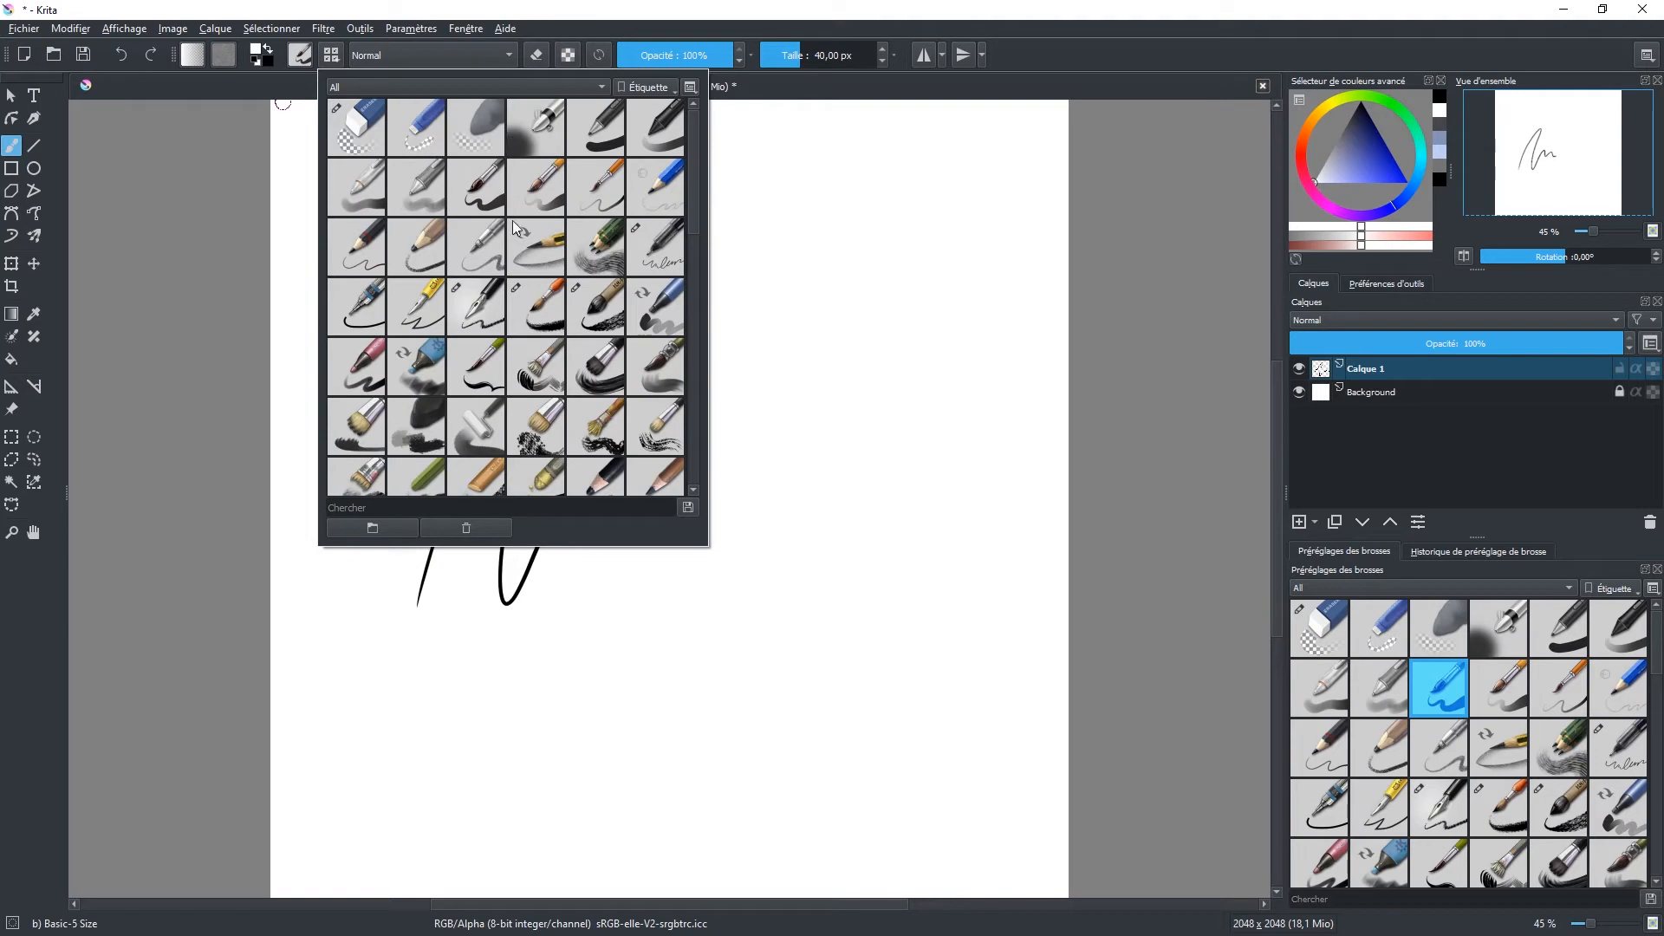
{"action": "mouse_move", "coordinate": [699, 205]}
{"action": "left_mouse_down"}
{"action": "mouse_move", "coordinate": [693, 447]}
{"action": "mouse_move", "coordinate": [694, 183]}
{"action": "mouse_move", "coordinate": [695, 470]}
{"action": "mouse_move", "coordinate": [690, 134]}
{"action": "left_mouse_up"}
{"action": "left_click", "coordinate": [509, 56]}
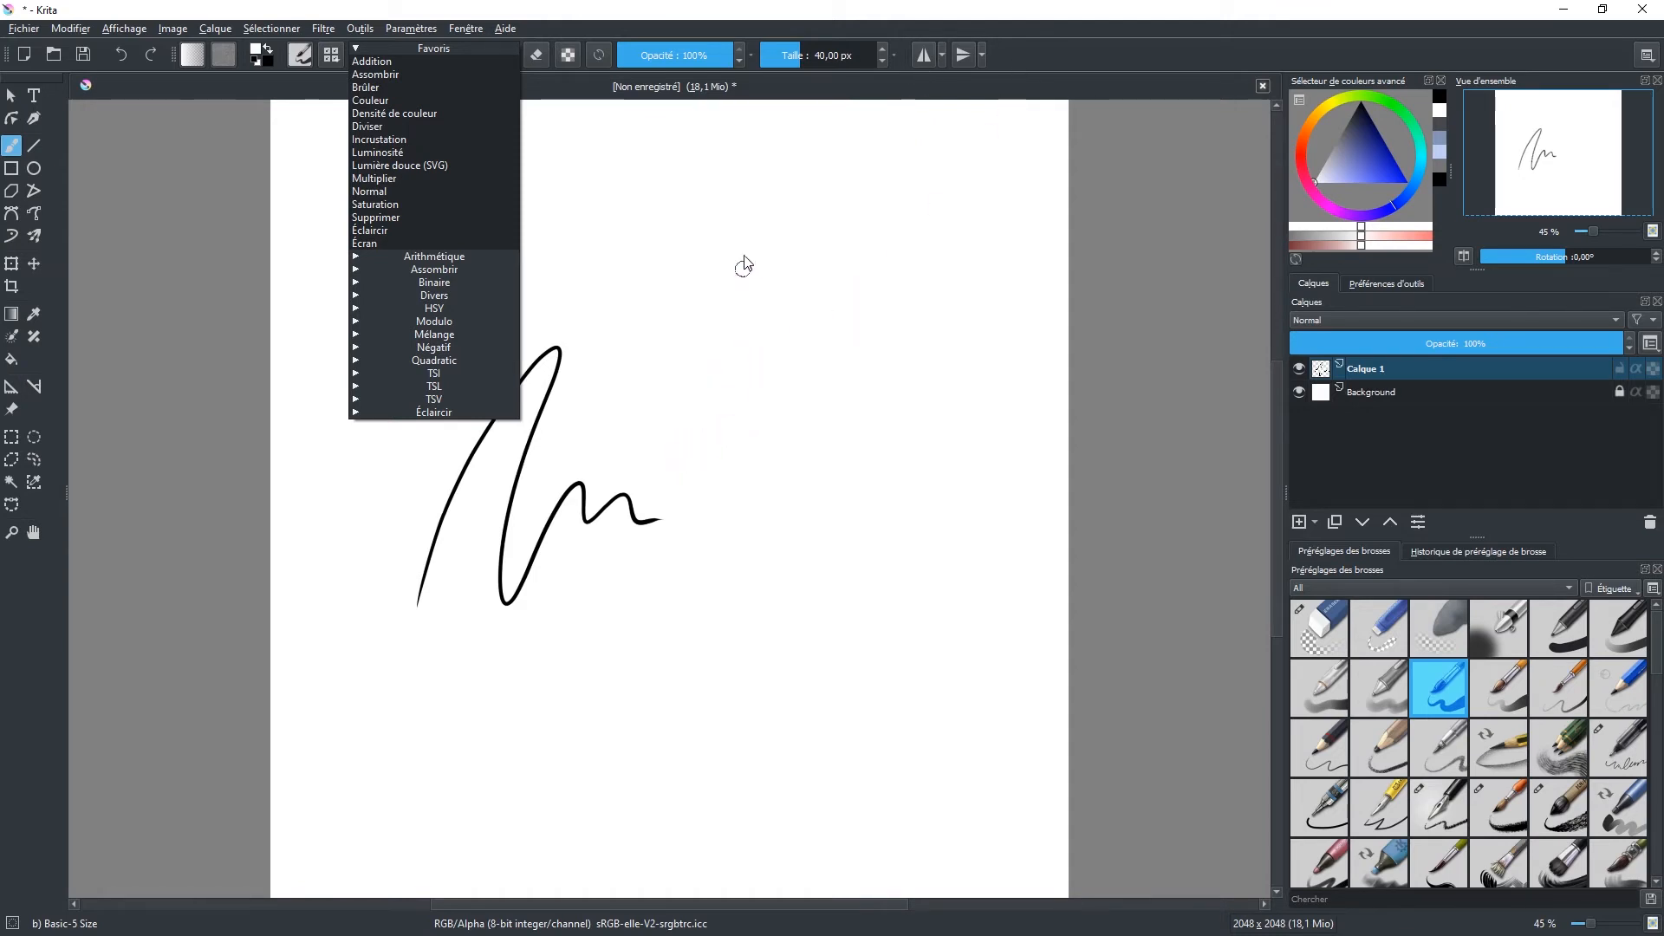
Step: Set the brush size to 387,94 px and paint thick strokes over the wavy line, first in white and then in black
{"action": "left_click", "coordinate": [820, 55]}
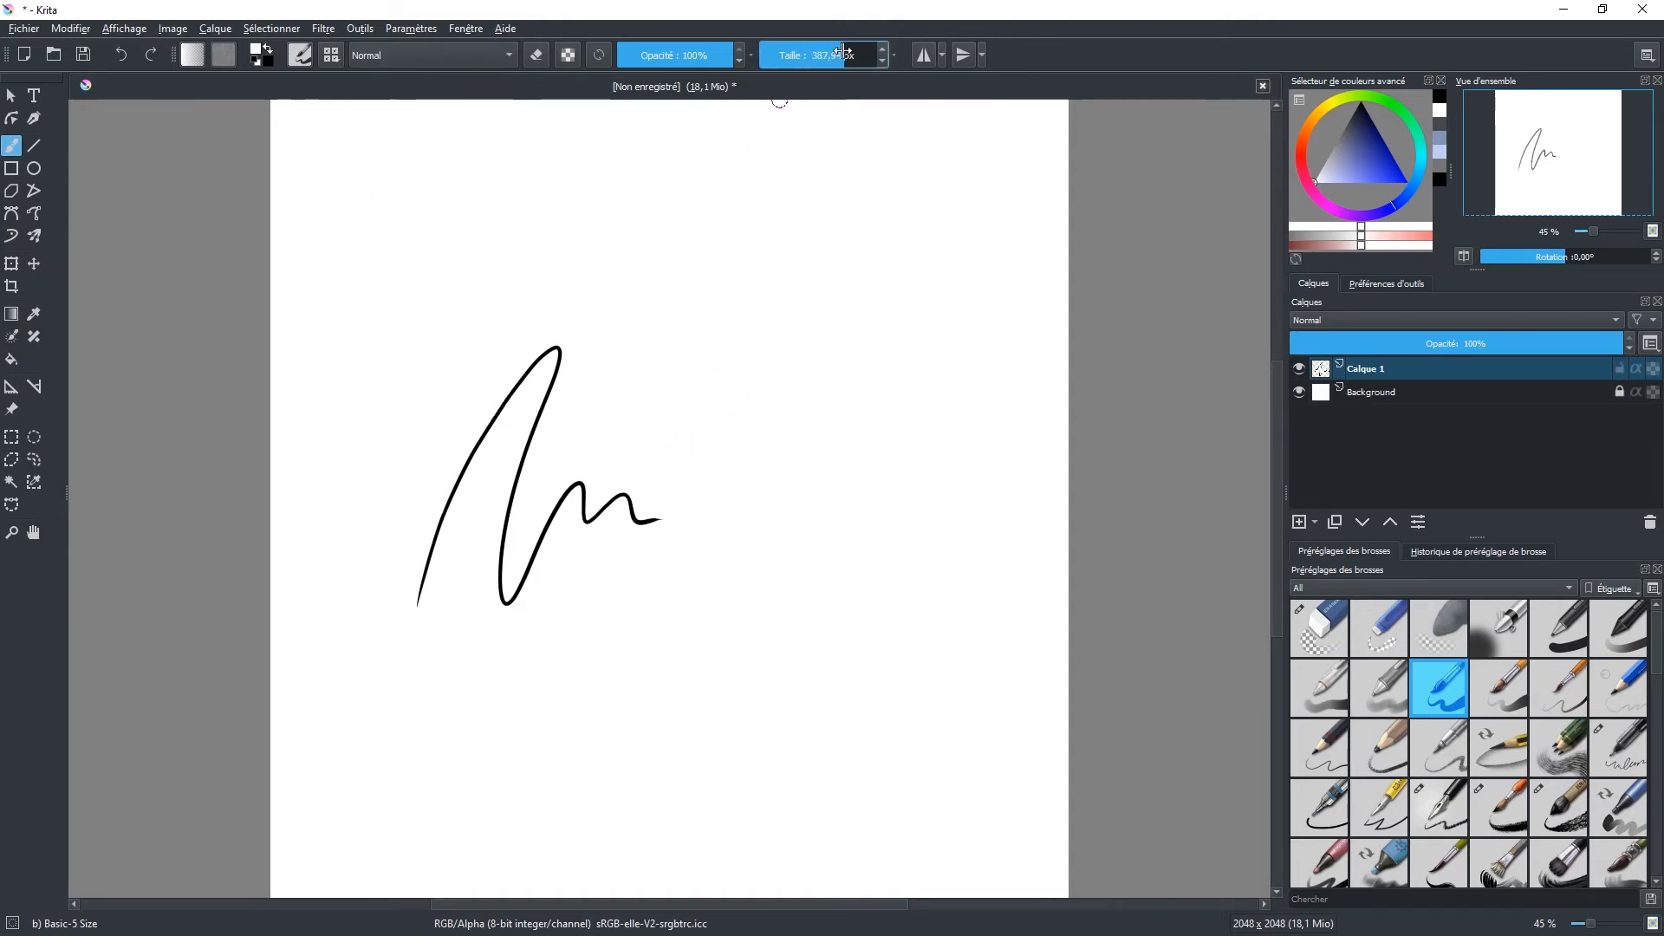
{"action": "mouse_move", "coordinate": [605, 467]}
{"action": "left_mouse_down"}
{"action": "mouse_move", "coordinate": [768, 234]}
{"action": "mouse_move", "coordinate": [678, 532]}
{"action": "mouse_move", "coordinate": [817, 377]}
{"action": "left_mouse_up"}
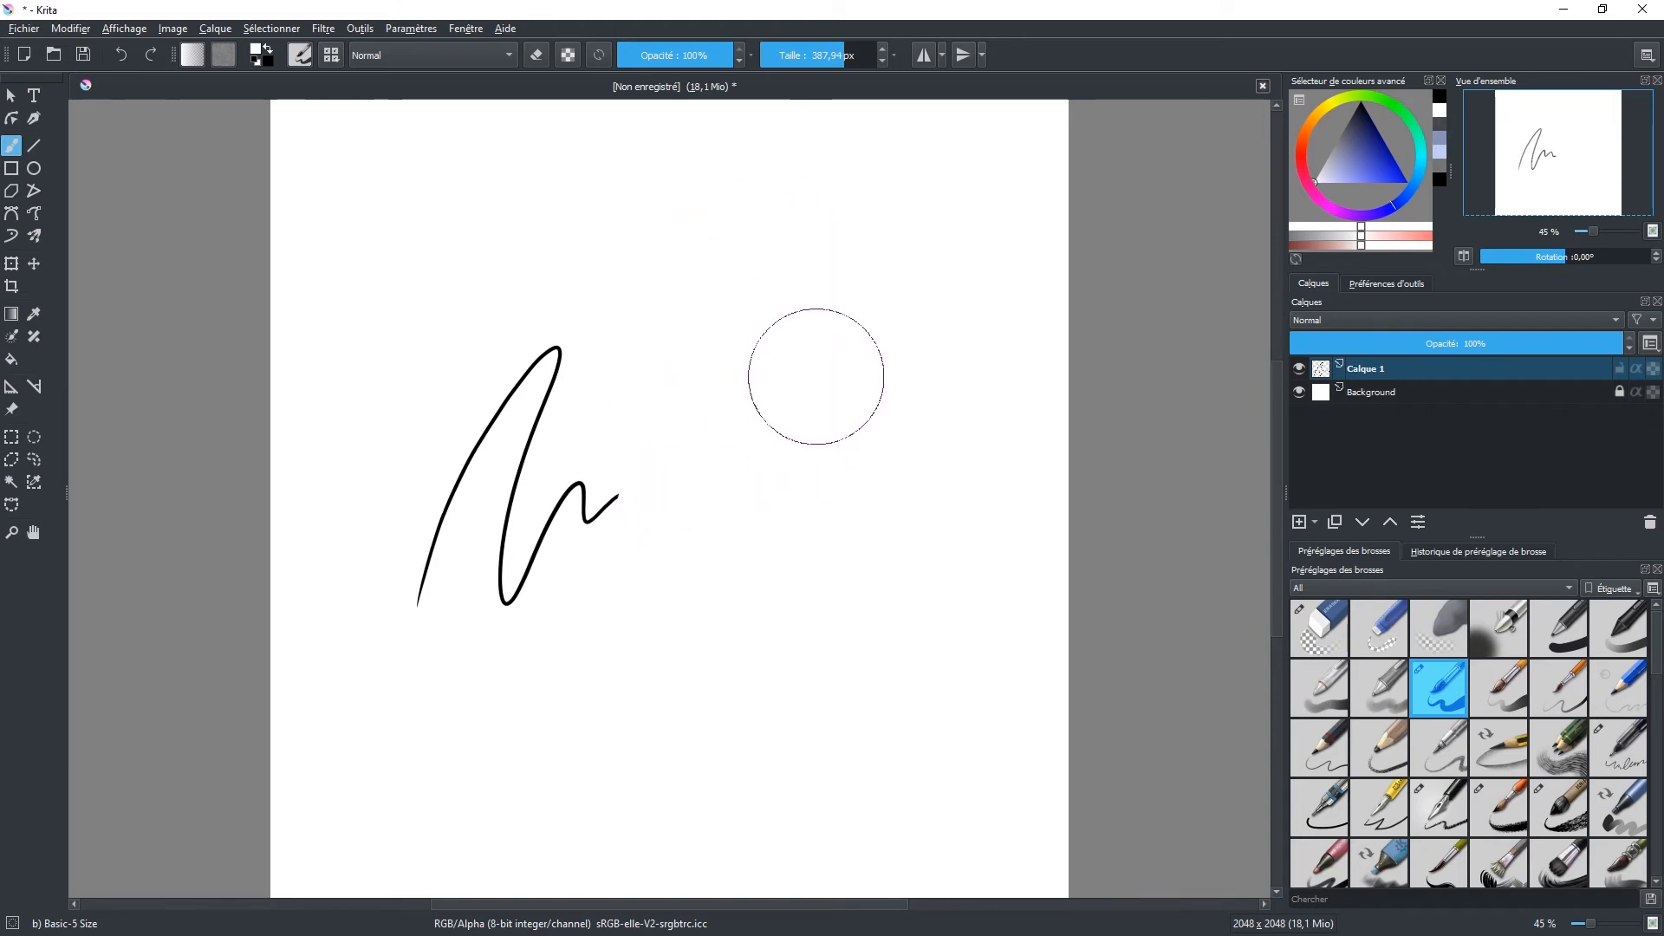
{"action": "left_click", "coordinate": [1359, 102]}
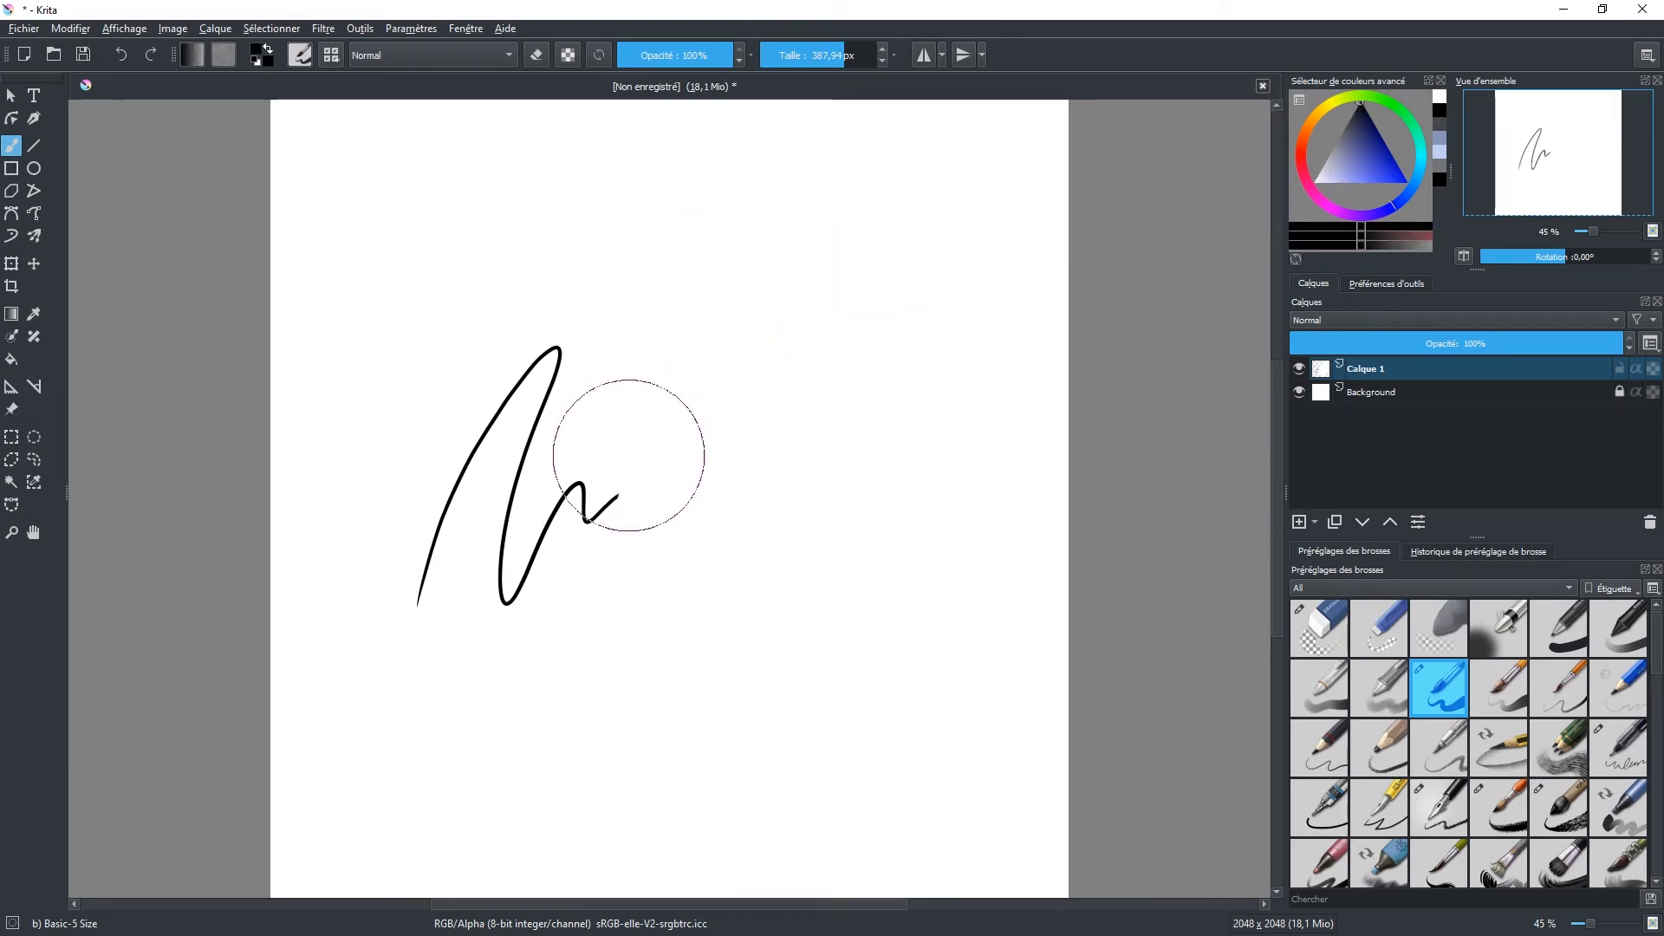
{"action": "mouse_move", "coordinate": [491, 650]}
{"action": "left_mouse_down"}
{"action": "mouse_move", "coordinate": [629, 394]}
{"action": "mouse_move", "coordinate": [642, 458]}
{"action": "mouse_move", "coordinate": [726, 392]}
{"action": "mouse_move", "coordinate": [809, 376]}
{"action": "mouse_move", "coordinate": [804, 450]}
{"action": "mouse_move", "coordinate": [839, 448]}
{"action": "mouse_move", "coordinate": [522, 585]}
{"action": "mouse_move", "coordinate": [410, 559]}
{"action": "mouse_move", "coordinate": [617, 226]}
{"action": "mouse_move", "coordinate": [434, 559]}
{"action": "mouse_move", "coordinate": [479, 454]}
{"action": "mouse_move", "coordinate": [579, 689]}
{"action": "left_mouse_up"}
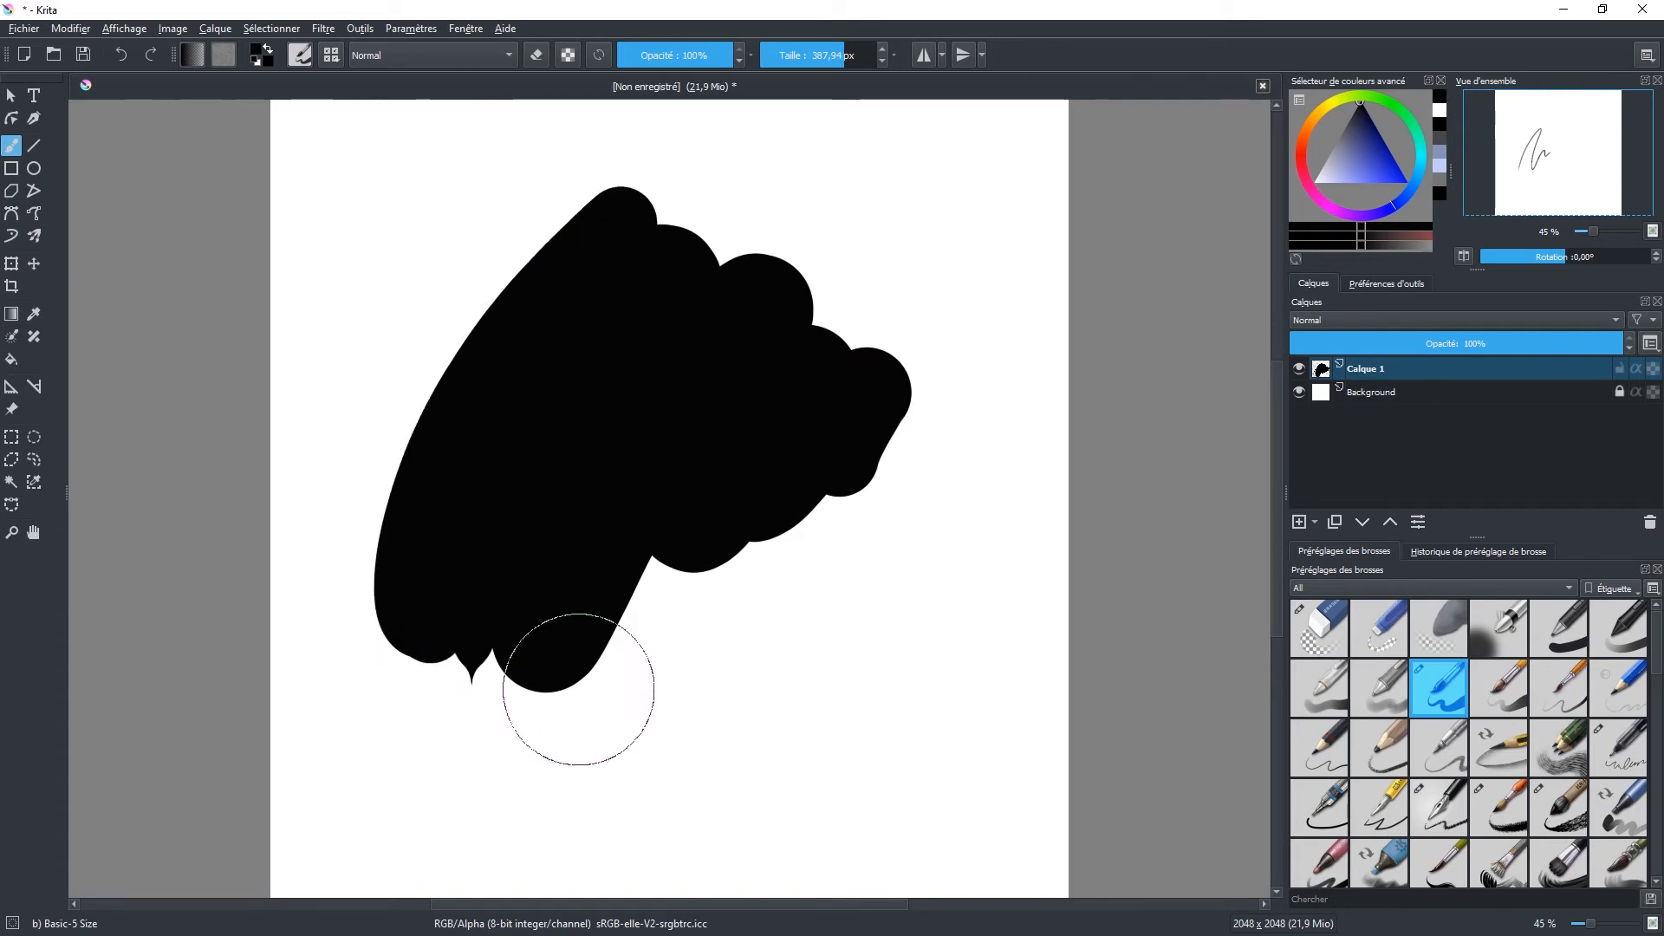
Step: Preserve the layer's alpha, pick a saturated orange and paint over most of the black shape on Calque 1
{"action": "left_click", "coordinate": [568, 55]}
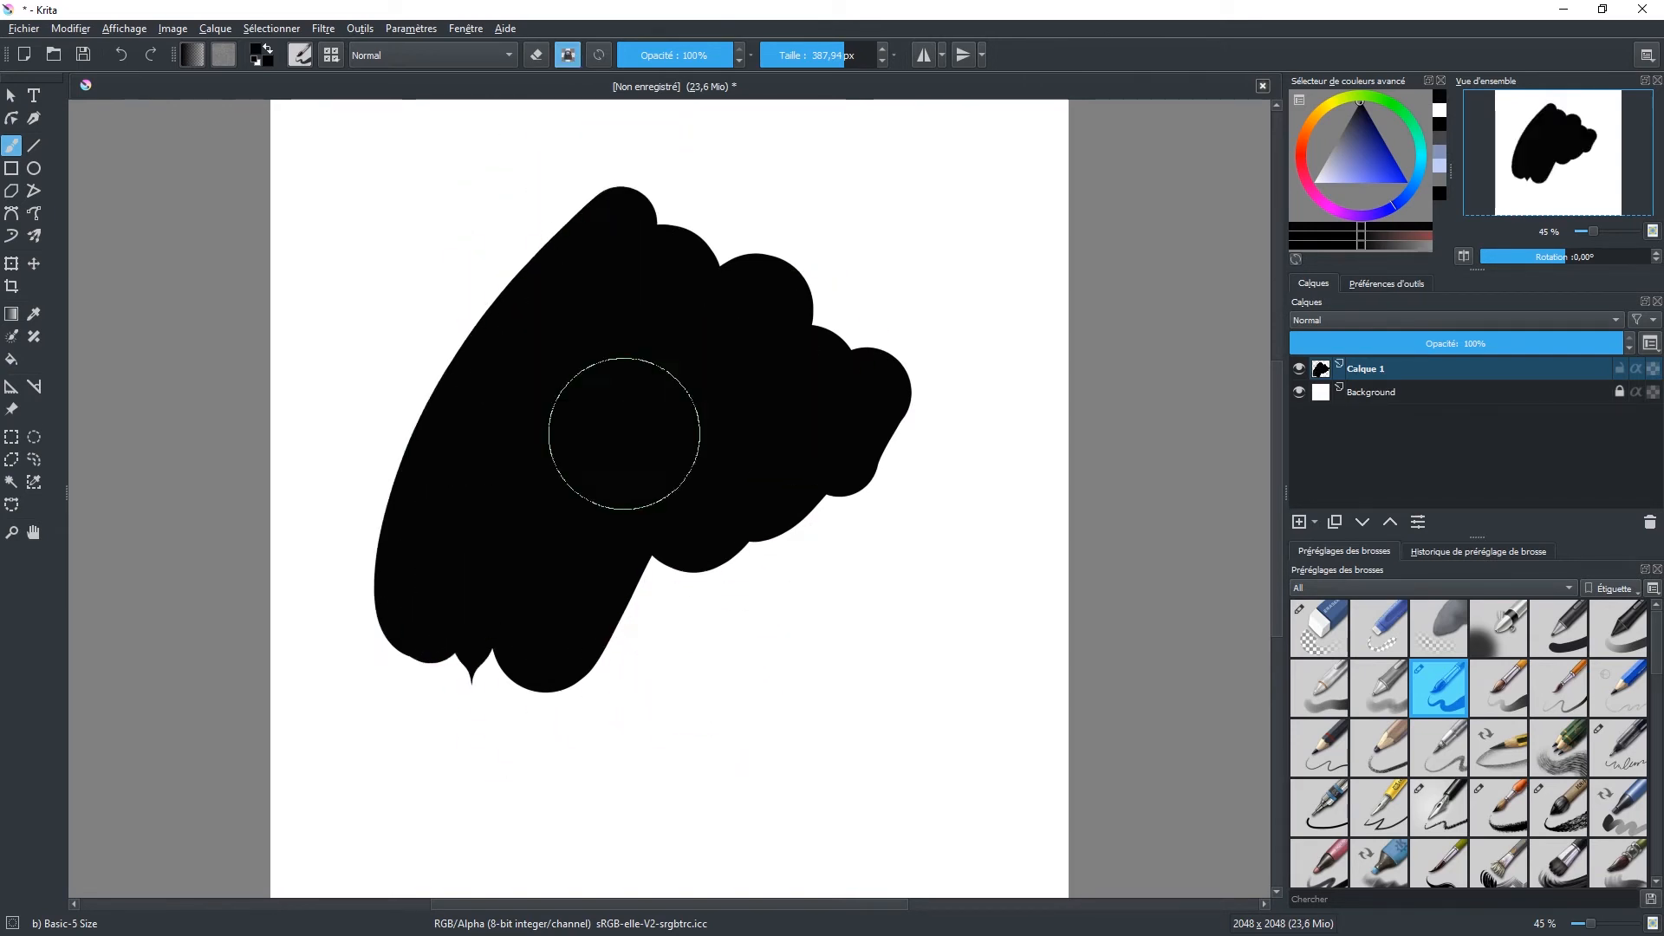
{"action": "left_click", "coordinate": [1307, 138]}
{"action": "left_click", "coordinate": [1407, 182]}
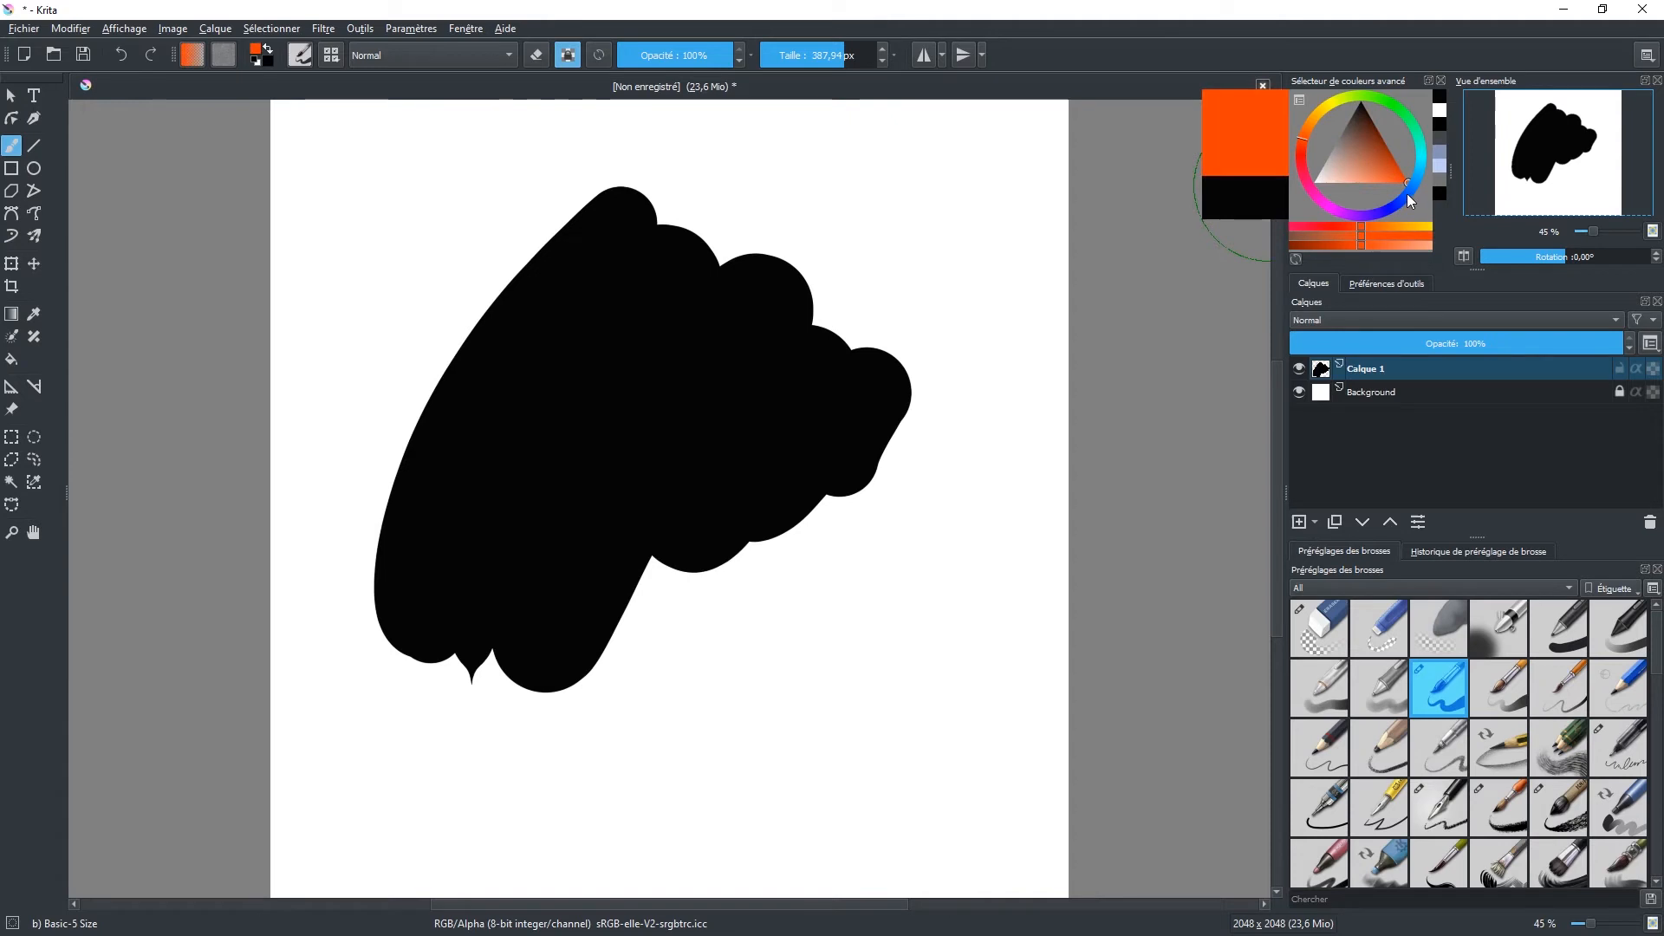
{"action": "mouse_move", "coordinate": [493, 488]}
{"action": "left_mouse_down"}
{"action": "mouse_move", "coordinate": [472, 338]}
{"action": "mouse_move", "coordinate": [577, 247]}
{"action": "mouse_move", "coordinate": [741, 278]}
{"action": "mouse_move", "coordinate": [862, 471]}
{"action": "mouse_move", "coordinate": [590, 650]}
{"action": "mouse_move", "coordinate": [780, 520]}
{"action": "mouse_move", "coordinate": [761, 520]}
{"action": "mouse_move", "coordinate": [817, 508]}
{"action": "mouse_move", "coordinate": [698, 632]}
{"action": "mouse_move", "coordinate": [833, 427]}
{"action": "mouse_move", "coordinate": [595, 372]}
{"action": "mouse_move", "coordinate": [668, 204]}
{"action": "mouse_move", "coordinate": [745, 216]}
{"action": "mouse_move", "coordinate": [491, 550]}
{"action": "mouse_move", "coordinate": [661, 471]}
{"action": "mouse_move", "coordinate": [639, 595]}
{"action": "mouse_move", "coordinate": [711, 208]}
{"action": "mouse_move", "coordinate": [731, 473]}
{"action": "left_mouse_up"}
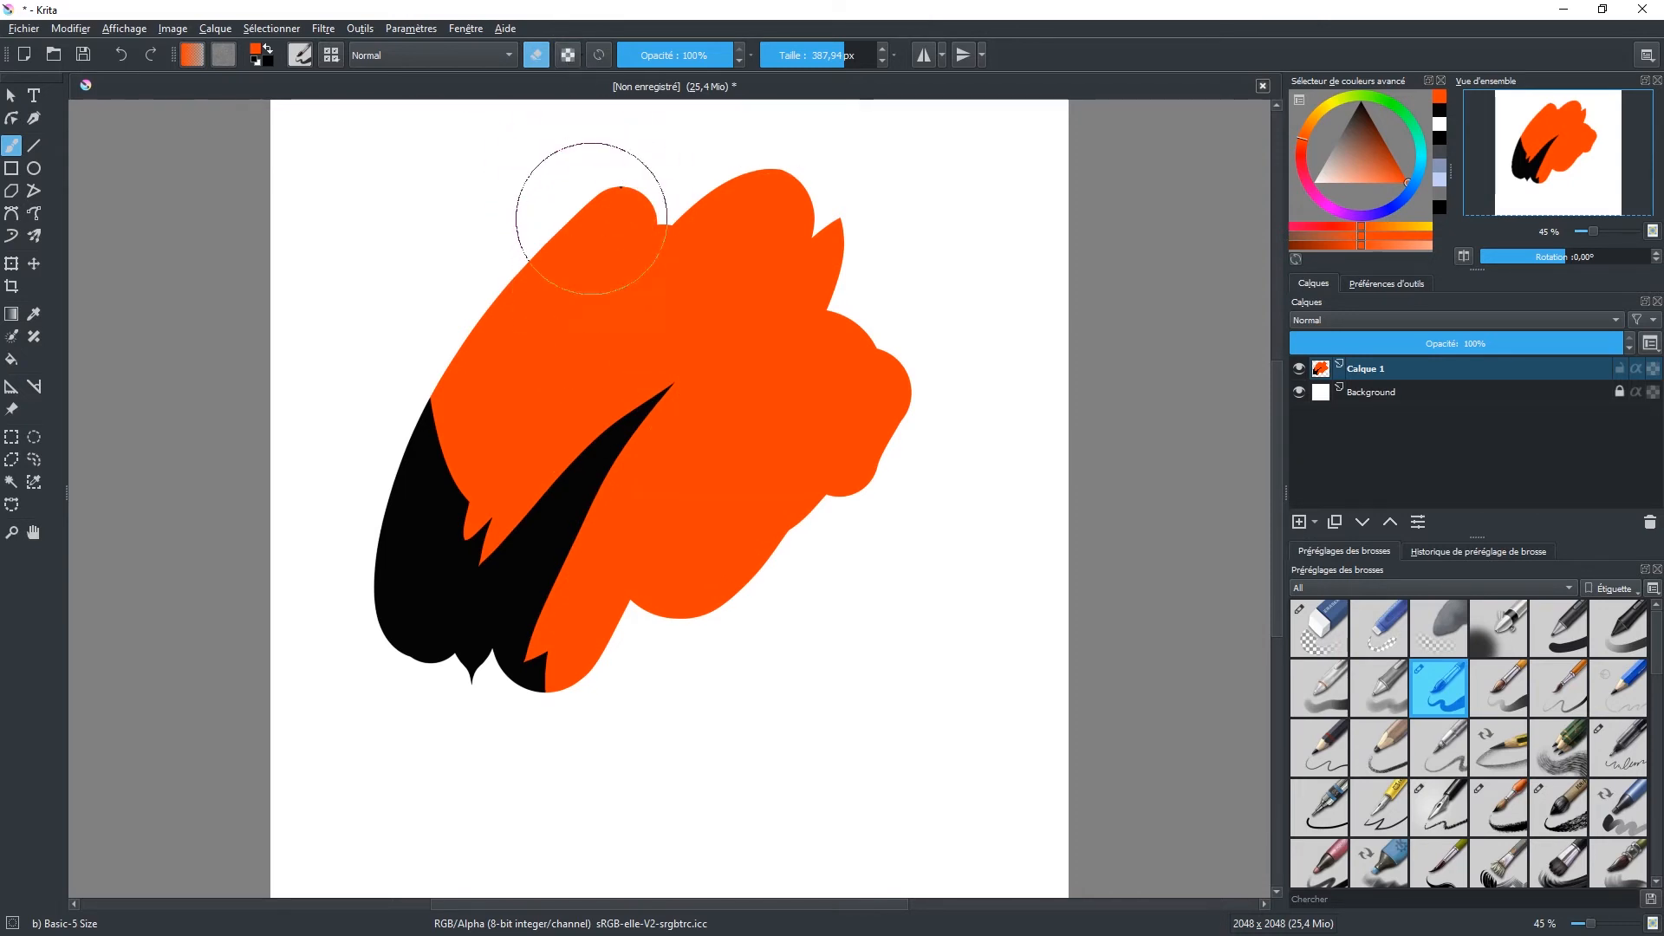
Step: Erase a zigzag through the orange area and toggle the Background layer's visibility to check the transparency
{"action": "mouse_move", "coordinate": [568, 243]}
{"action": "left_mouse_down"}
{"action": "mouse_move", "coordinate": [527, 459]}
{"action": "mouse_move", "coordinate": [576, 248]}
{"action": "mouse_move", "coordinate": [596, 362]}
{"action": "mouse_move", "coordinate": [639, 357]}
{"action": "mouse_move", "coordinate": [683, 397]}
{"action": "mouse_move", "coordinate": [744, 553]}
{"action": "mouse_move", "coordinate": [854, 475]}
{"action": "left_mouse_up"}
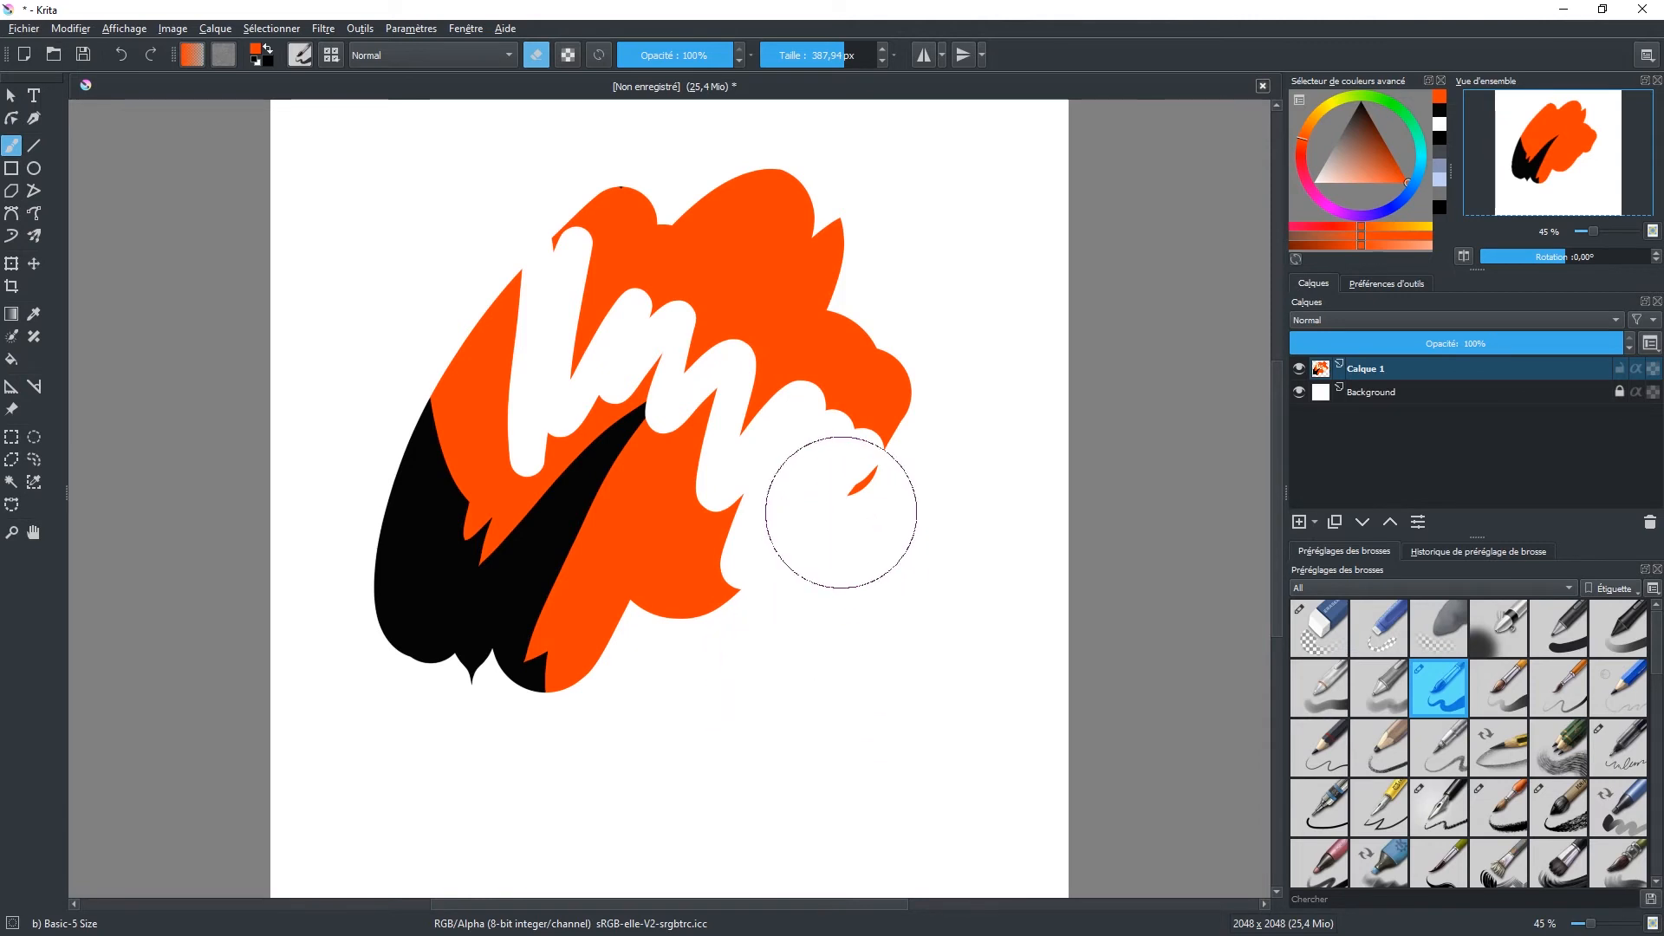
{"action": "left_click", "coordinate": [1298, 392]}
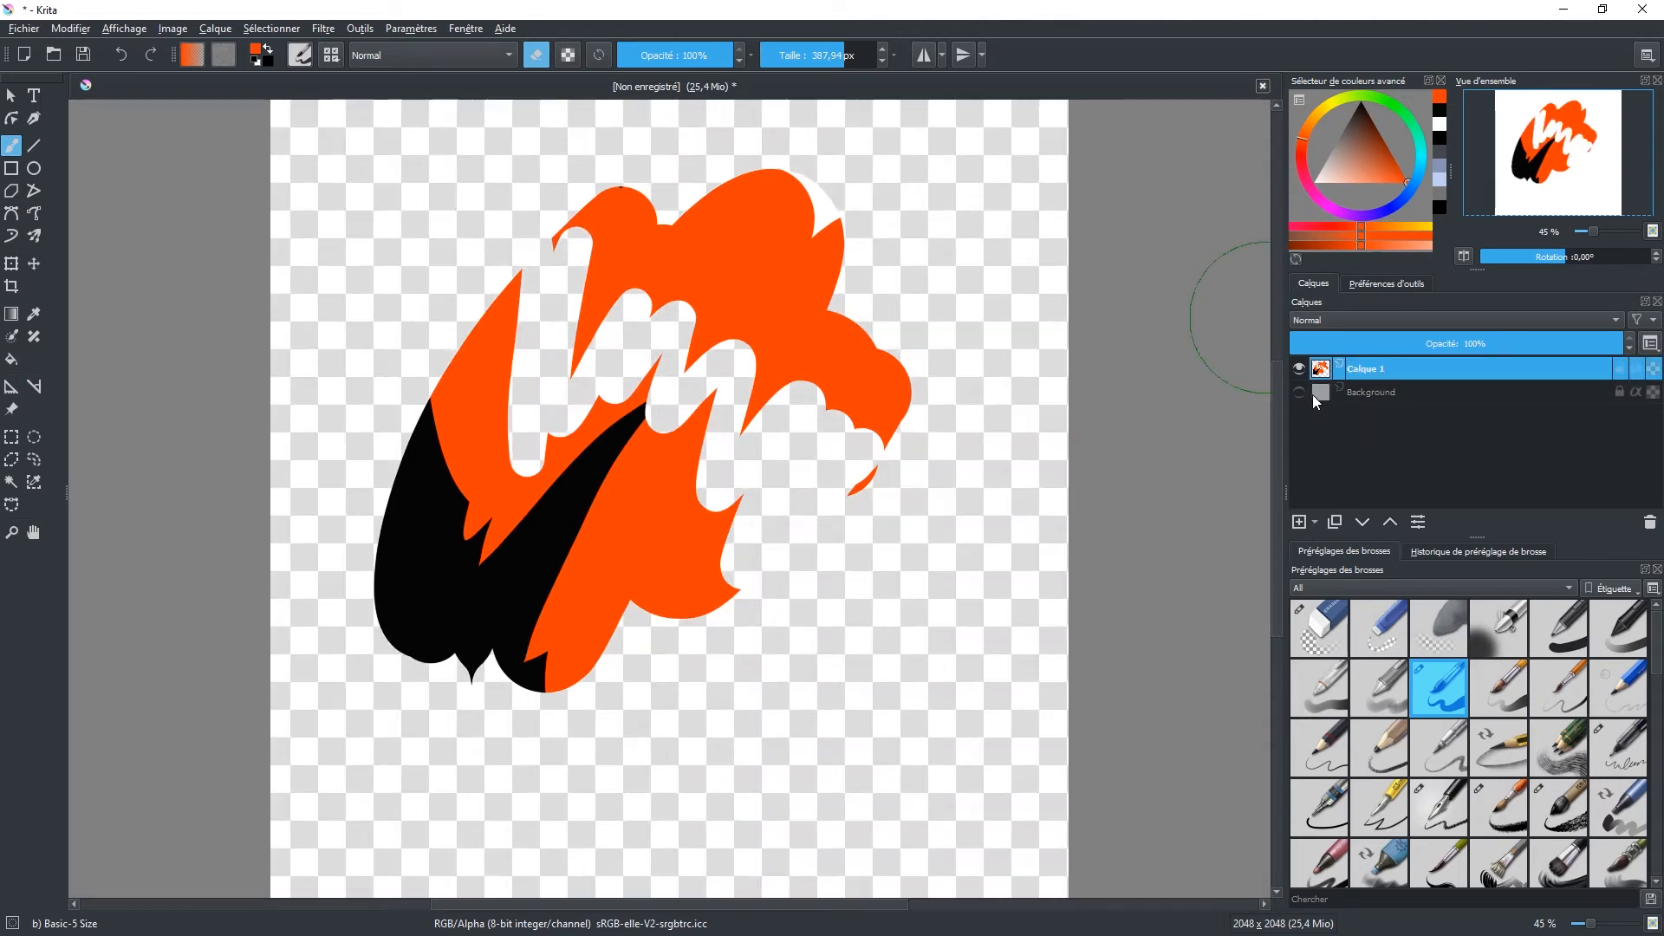
{"action": "left_click", "coordinate": [1298, 393]}
{"action": "left_click", "coordinate": [1298, 390]}
{"action": "left_click", "coordinate": [1299, 390]}
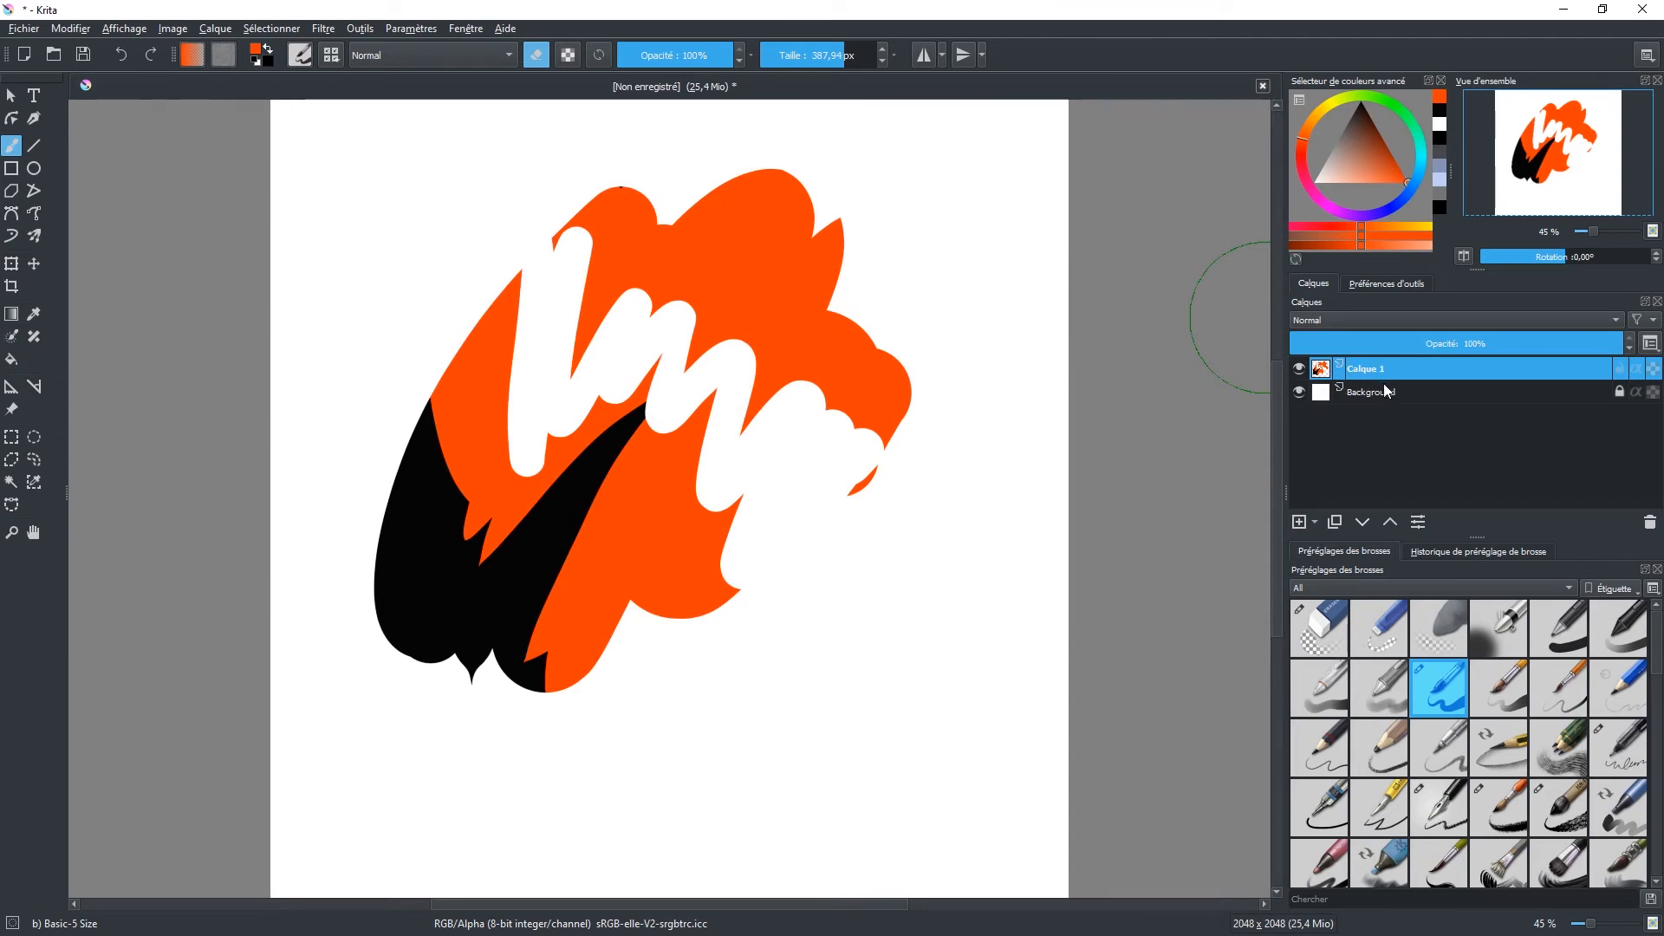
Step: Hide and show Calque 1 and the Background layer in turn to compare their contents
{"action": "left_click", "coordinate": [1300, 368]}
{"action": "left_click", "coordinate": [1300, 369]}
{"action": "left_click", "coordinate": [1301, 369]}
{"action": "left_click", "coordinate": [1302, 370]}
{"action": "left_click", "coordinate": [1298, 392]}
{"action": "left_click", "coordinate": [1298, 392]}
{"action": "left_click", "coordinate": [1299, 392]}
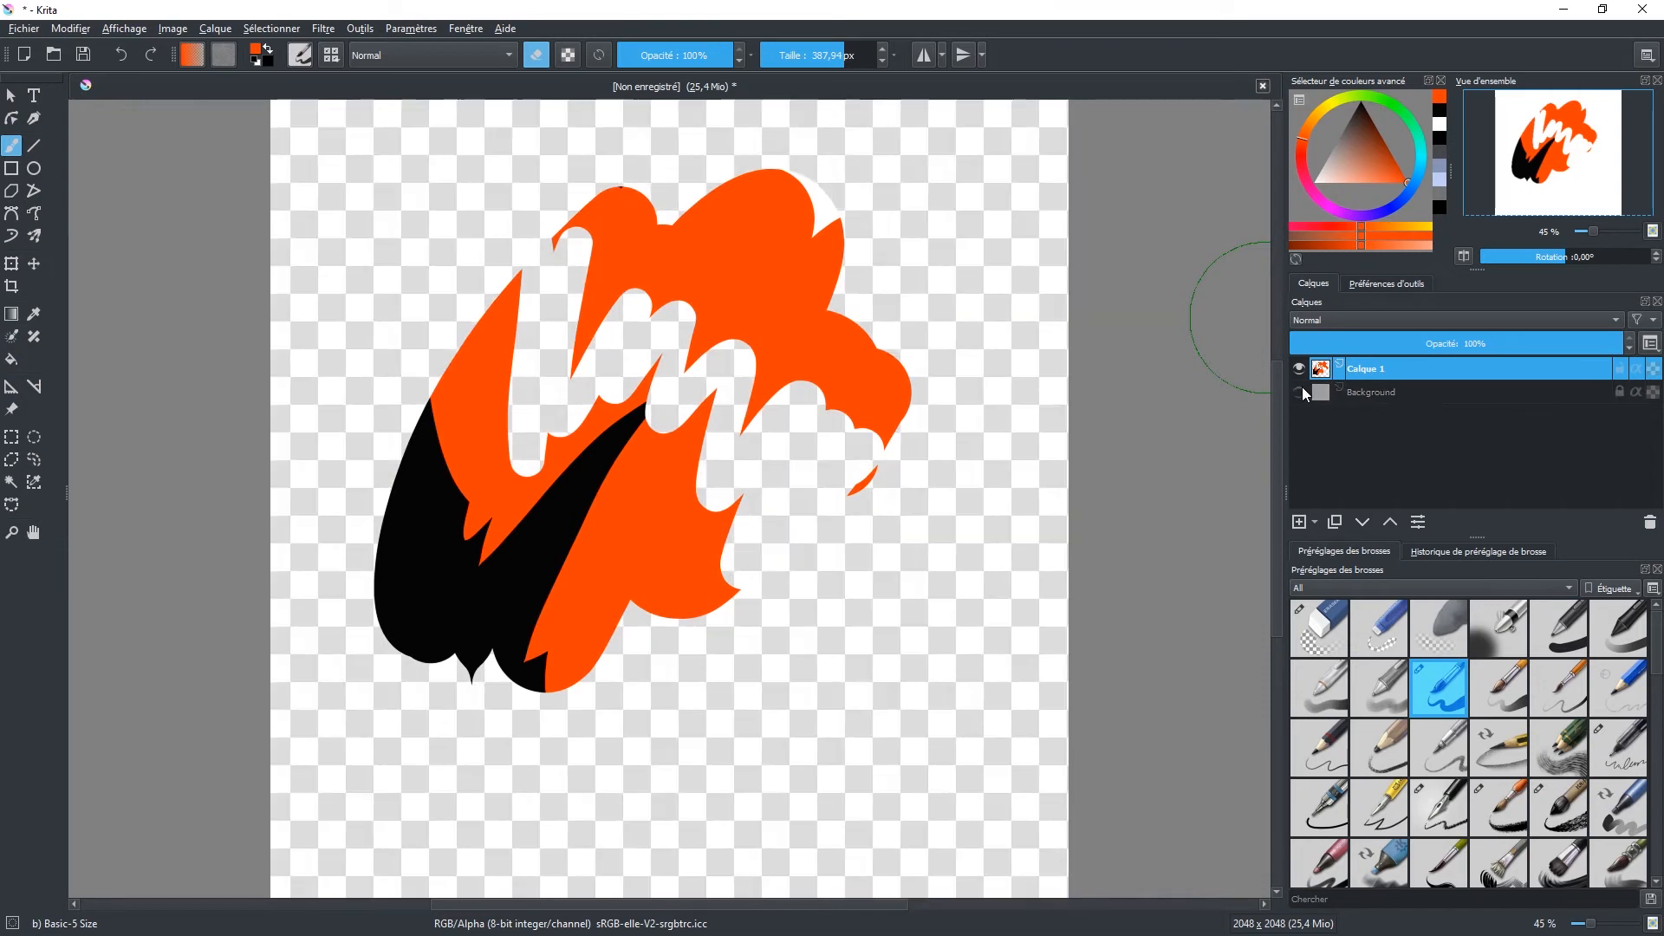
{"action": "left_click", "coordinate": [1298, 391]}
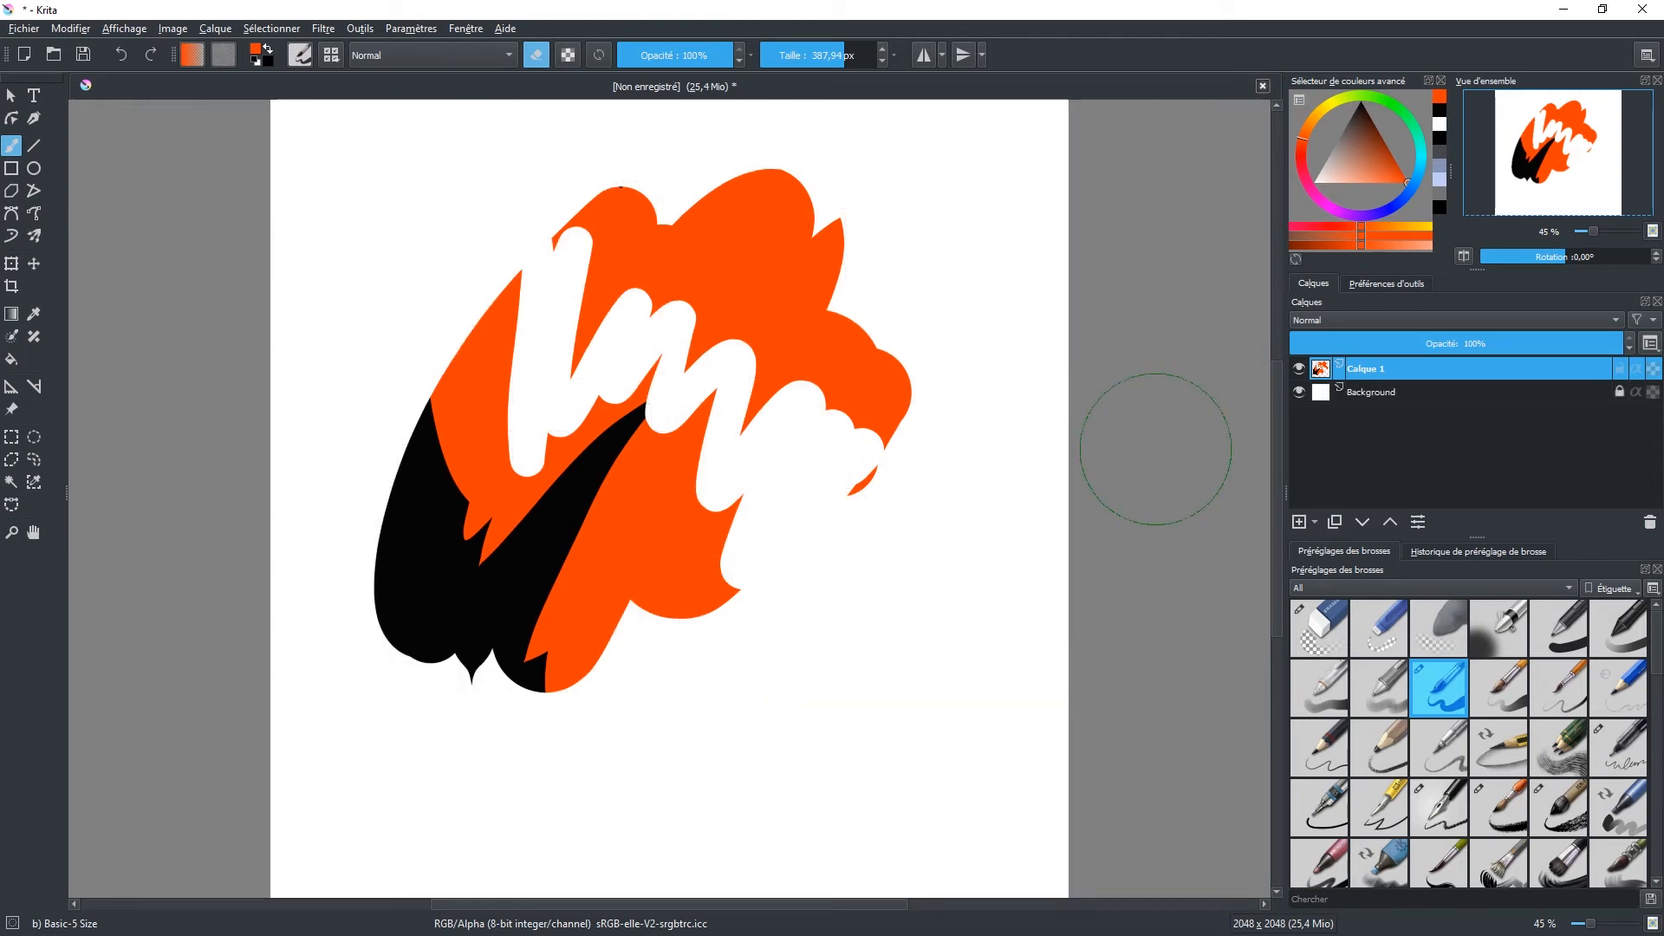
Step: Try to erase on the locked Background layer
{"action": "left_click", "coordinate": [1370, 391]}
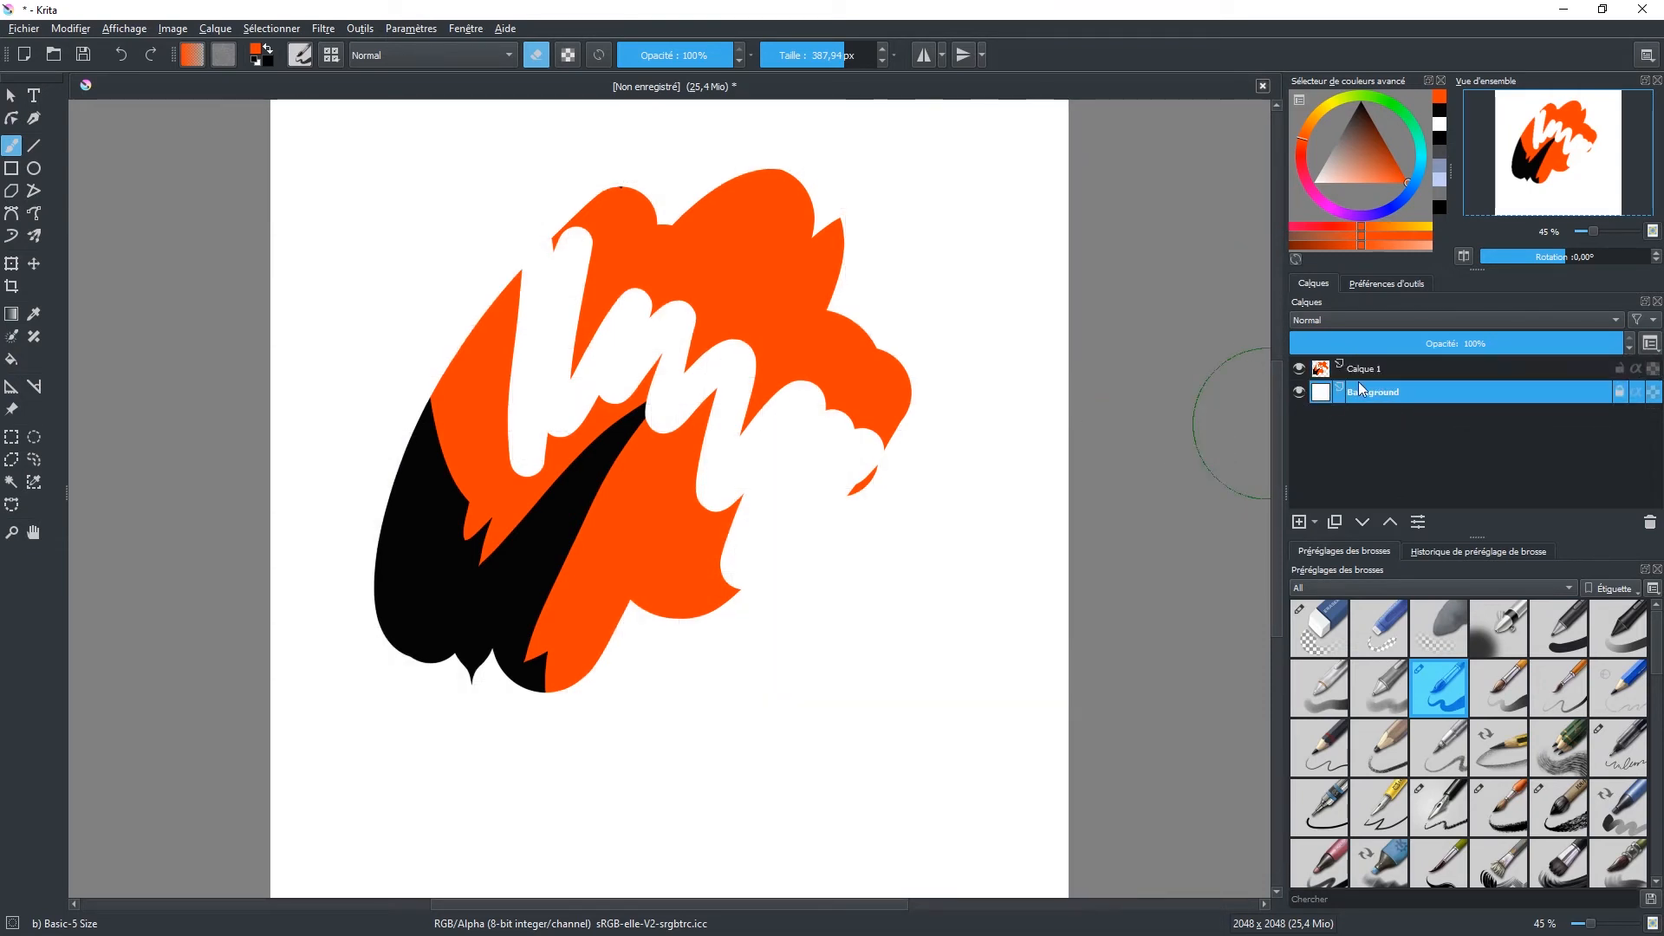
{"action": "left_click", "coordinate": [881, 602]}
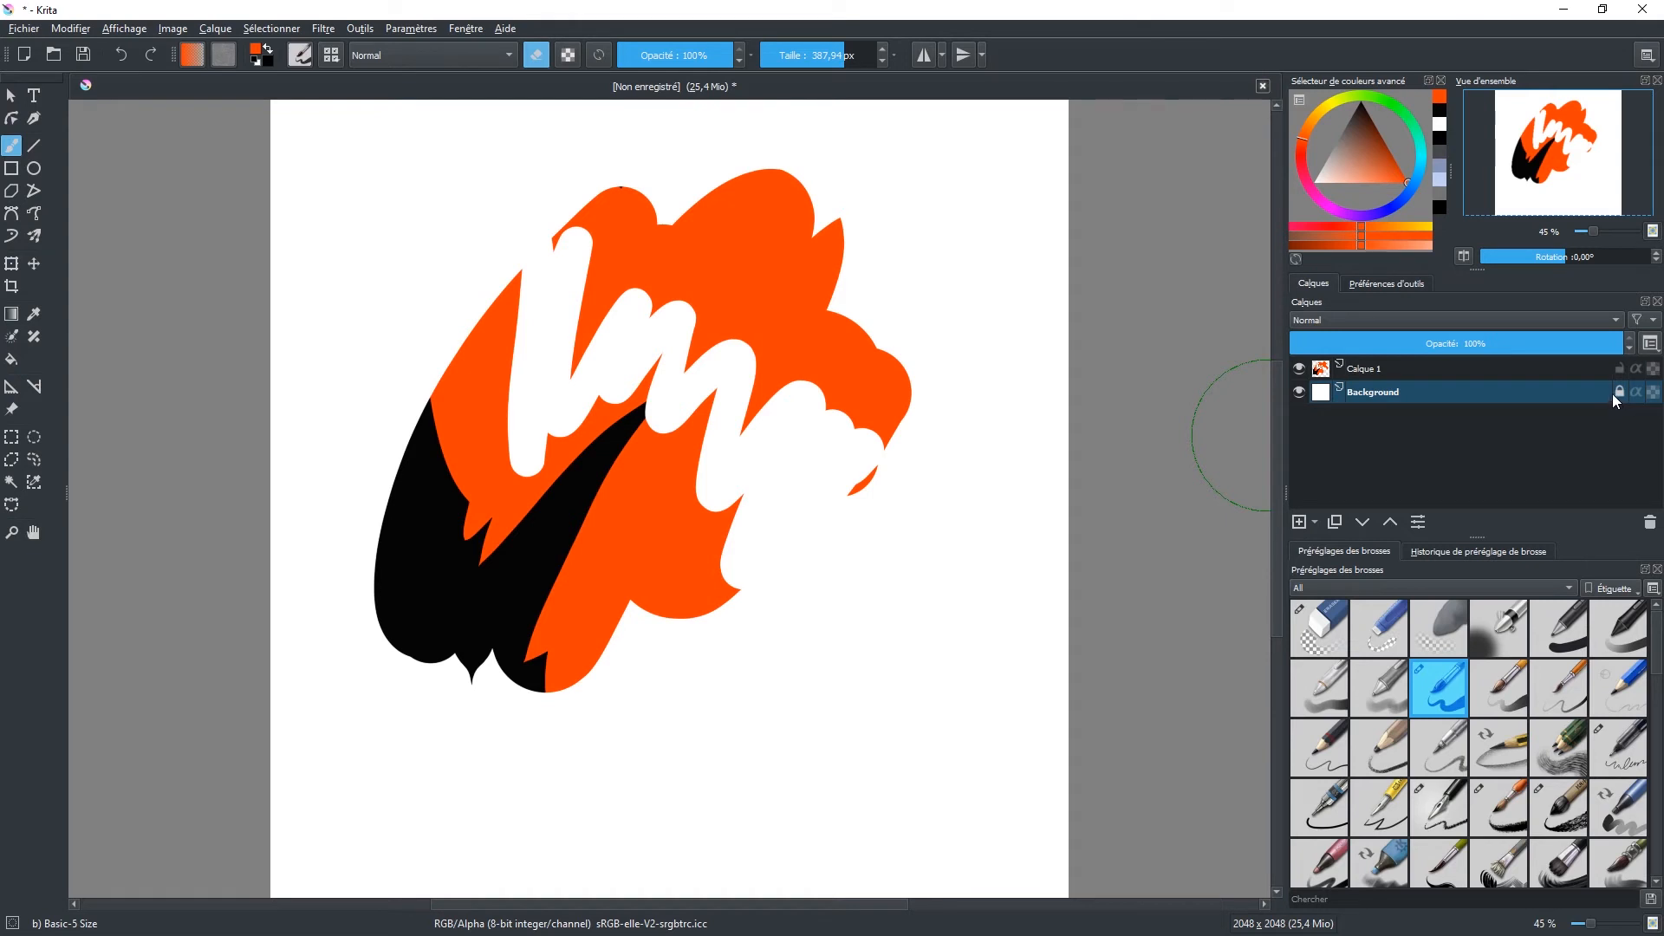
{"action": "left_click", "coordinate": [834, 658]}
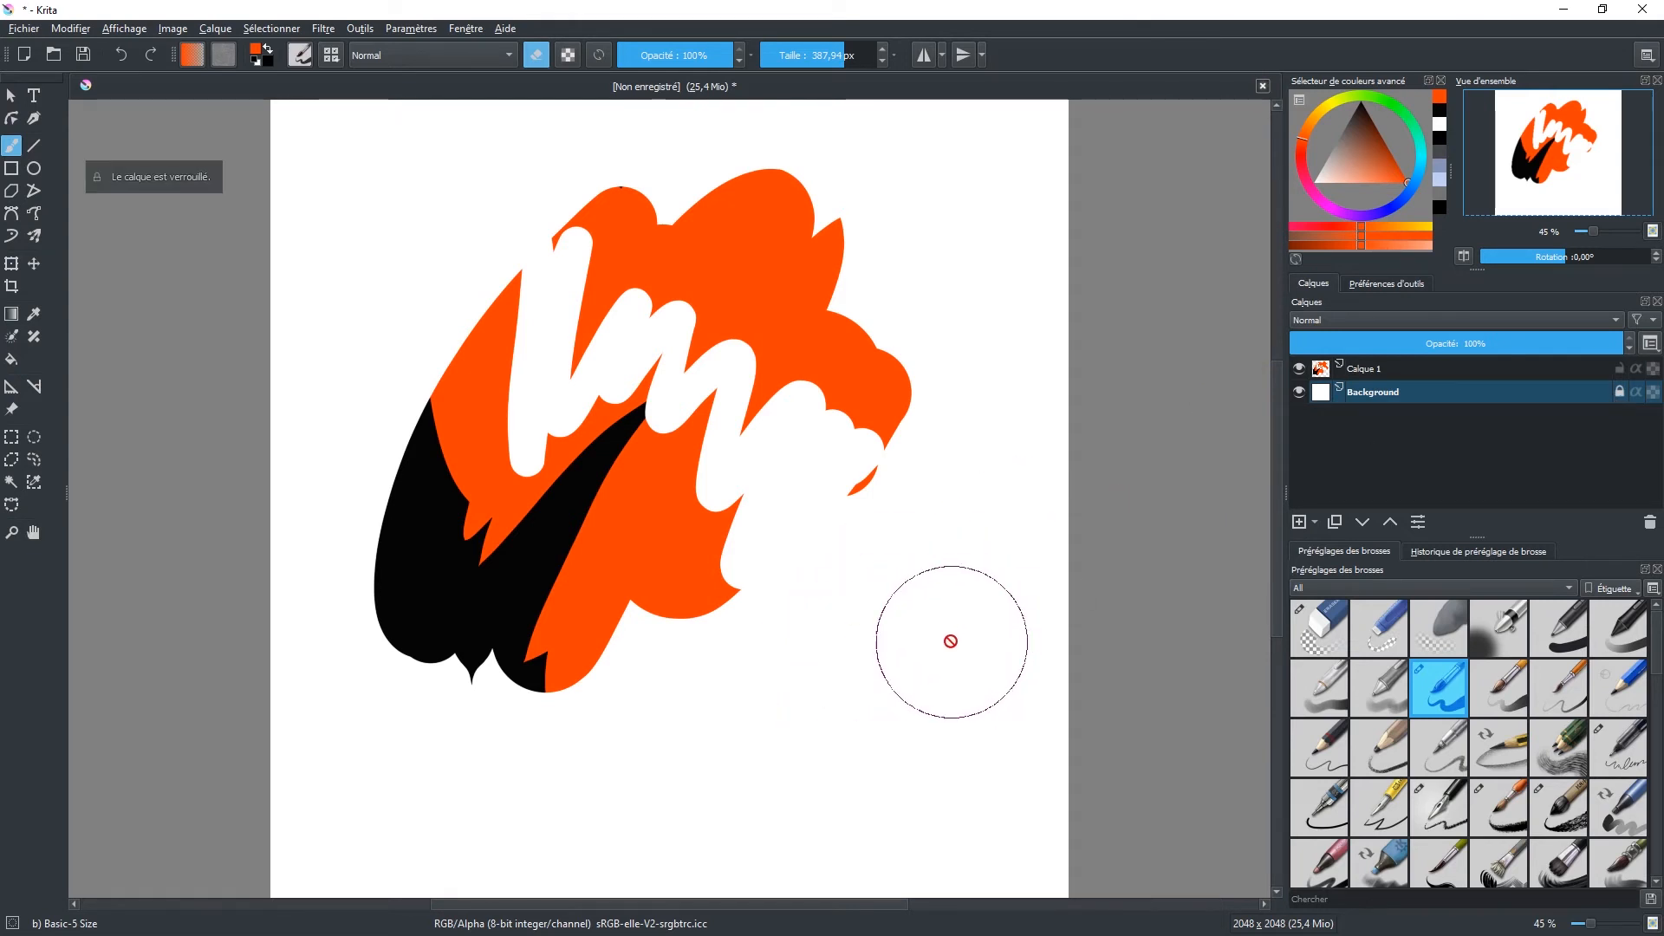
Step: Erase the right part of the shape on Calque 1 and paint long slanted orange strokes over the remaining edge
{"action": "left_click", "coordinate": [1402, 373]}
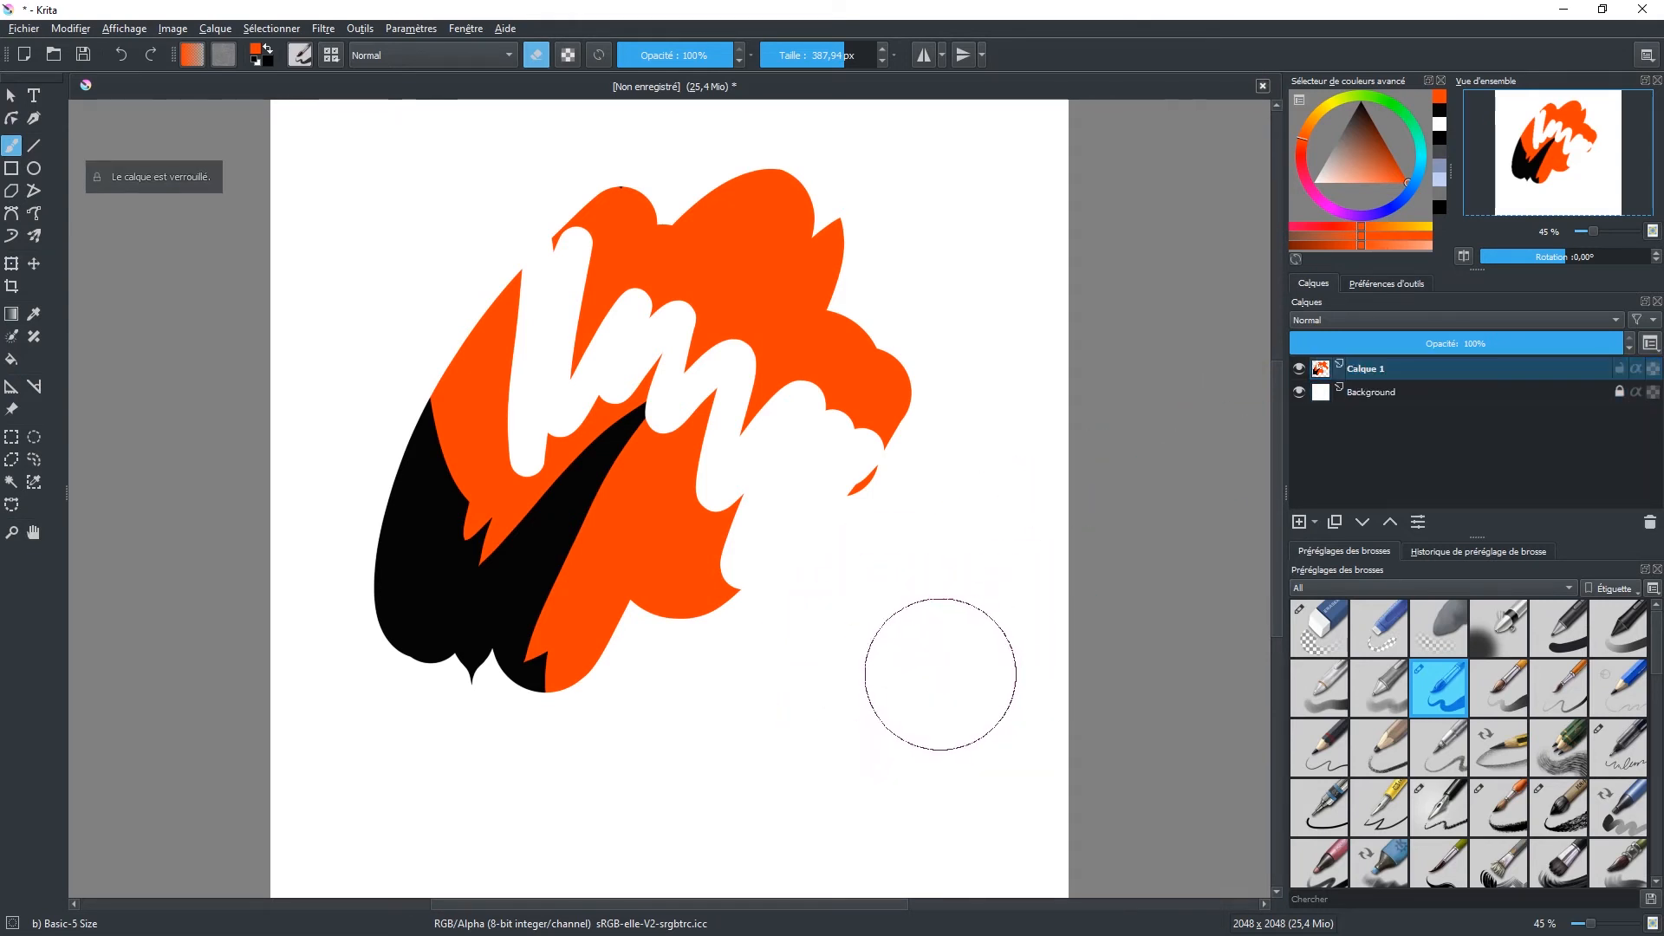
{"action": "mouse_move", "coordinate": [660, 686]}
{"action": "left_mouse_down"}
{"action": "mouse_move", "coordinate": [840, 278]}
{"action": "mouse_move", "coordinate": [824, 204]}
{"action": "mouse_move", "coordinate": [753, 264]}
{"action": "mouse_move", "coordinate": [613, 494]}
{"action": "mouse_move", "coordinate": [516, 762]}
{"action": "mouse_move", "coordinate": [650, 512]}
{"action": "mouse_move", "coordinate": [834, 443]}
{"action": "mouse_move", "coordinate": [862, 502]}
{"action": "left_mouse_up"}
{"action": "key", "text": "e"}
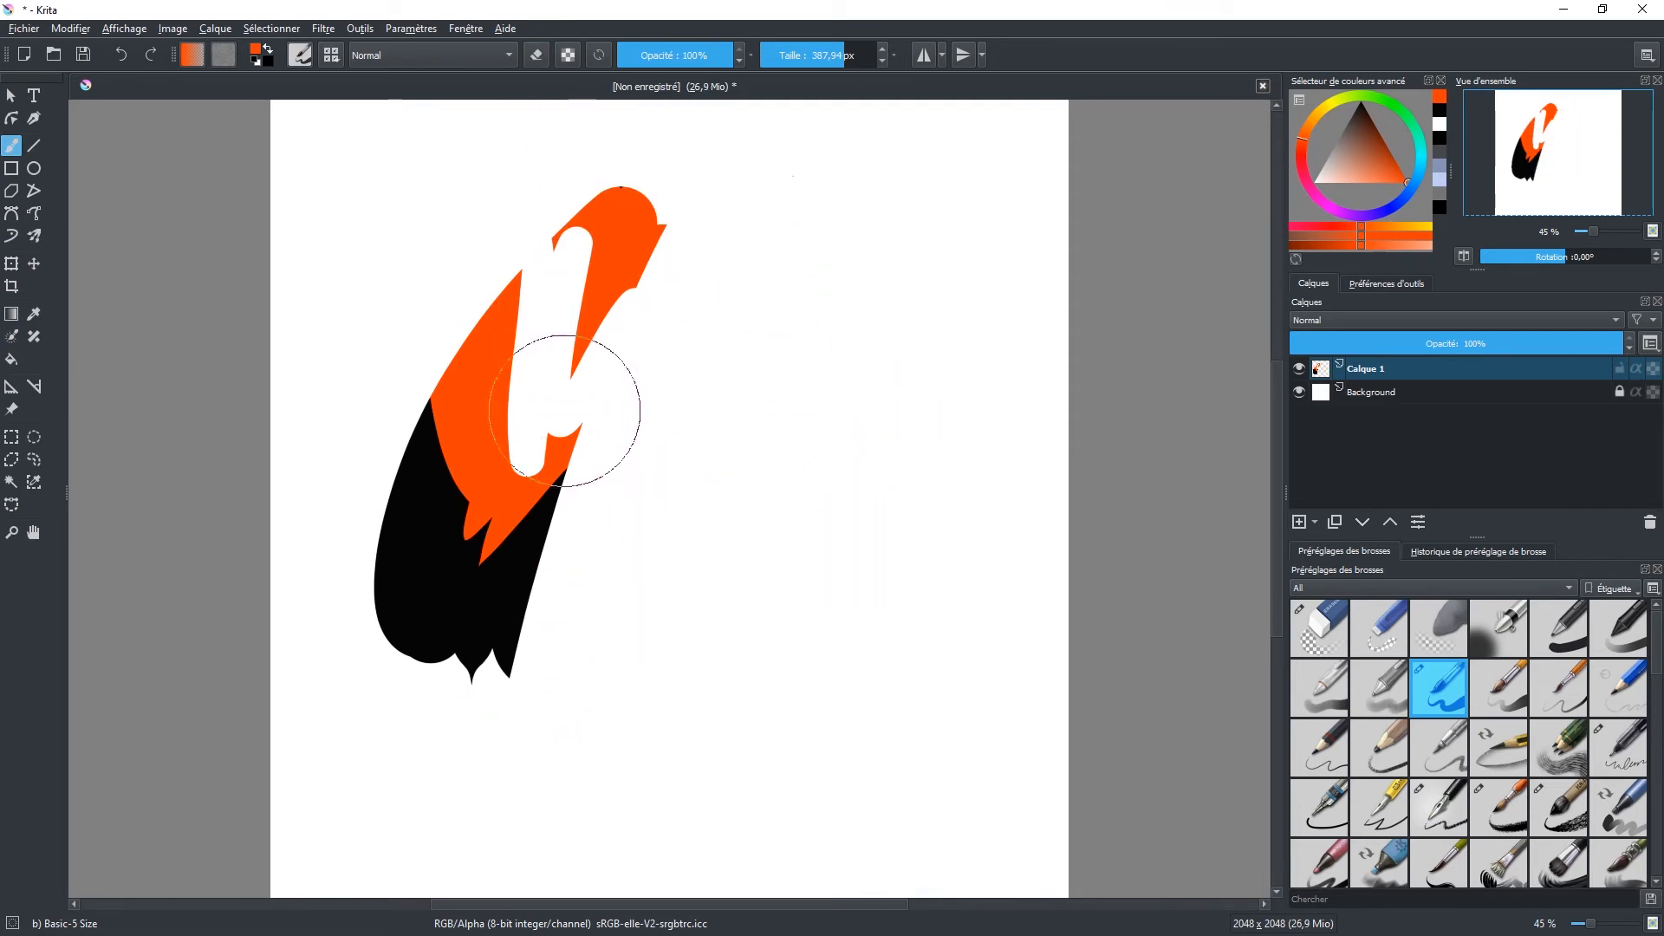
{"action": "mouse_move", "coordinate": [501, 723]}
{"action": "left_mouse_down"}
{"action": "mouse_move", "coordinate": [527, 528]}
{"action": "mouse_move", "coordinate": [654, 211]}
{"action": "left_mouse_up"}
{"action": "left_click_drag", "start_coordinate": [521, 693], "coordinate": [687, 286]}
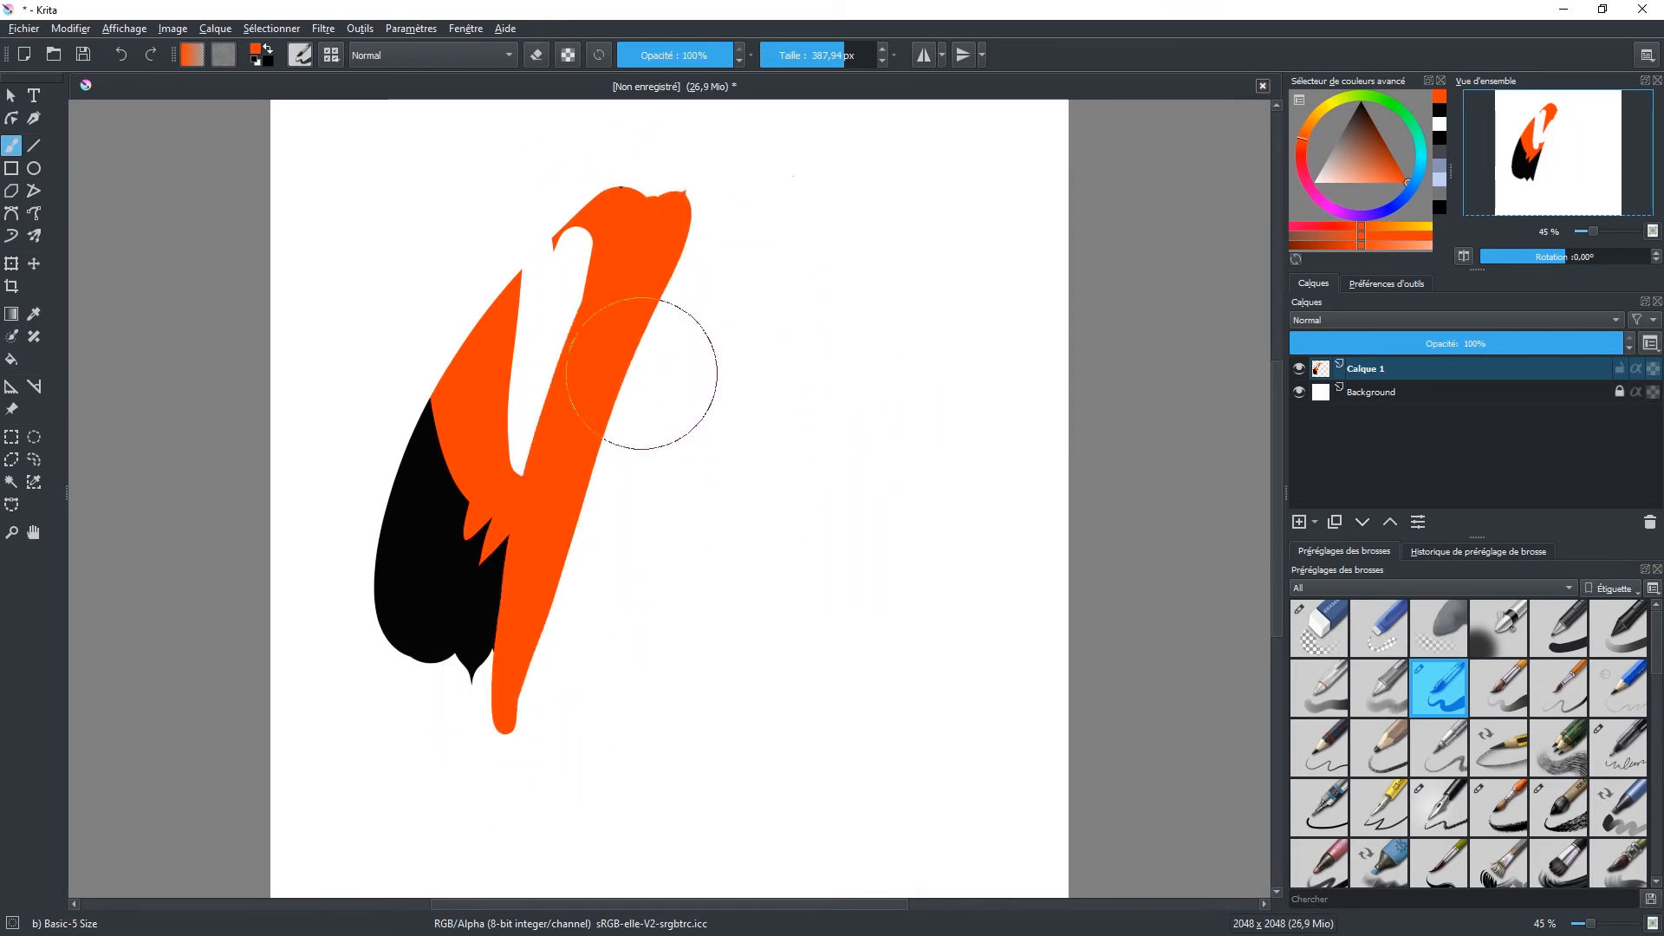
{"action": "left_click_drag", "start_coordinate": [604, 767], "coordinate": [741, 208]}
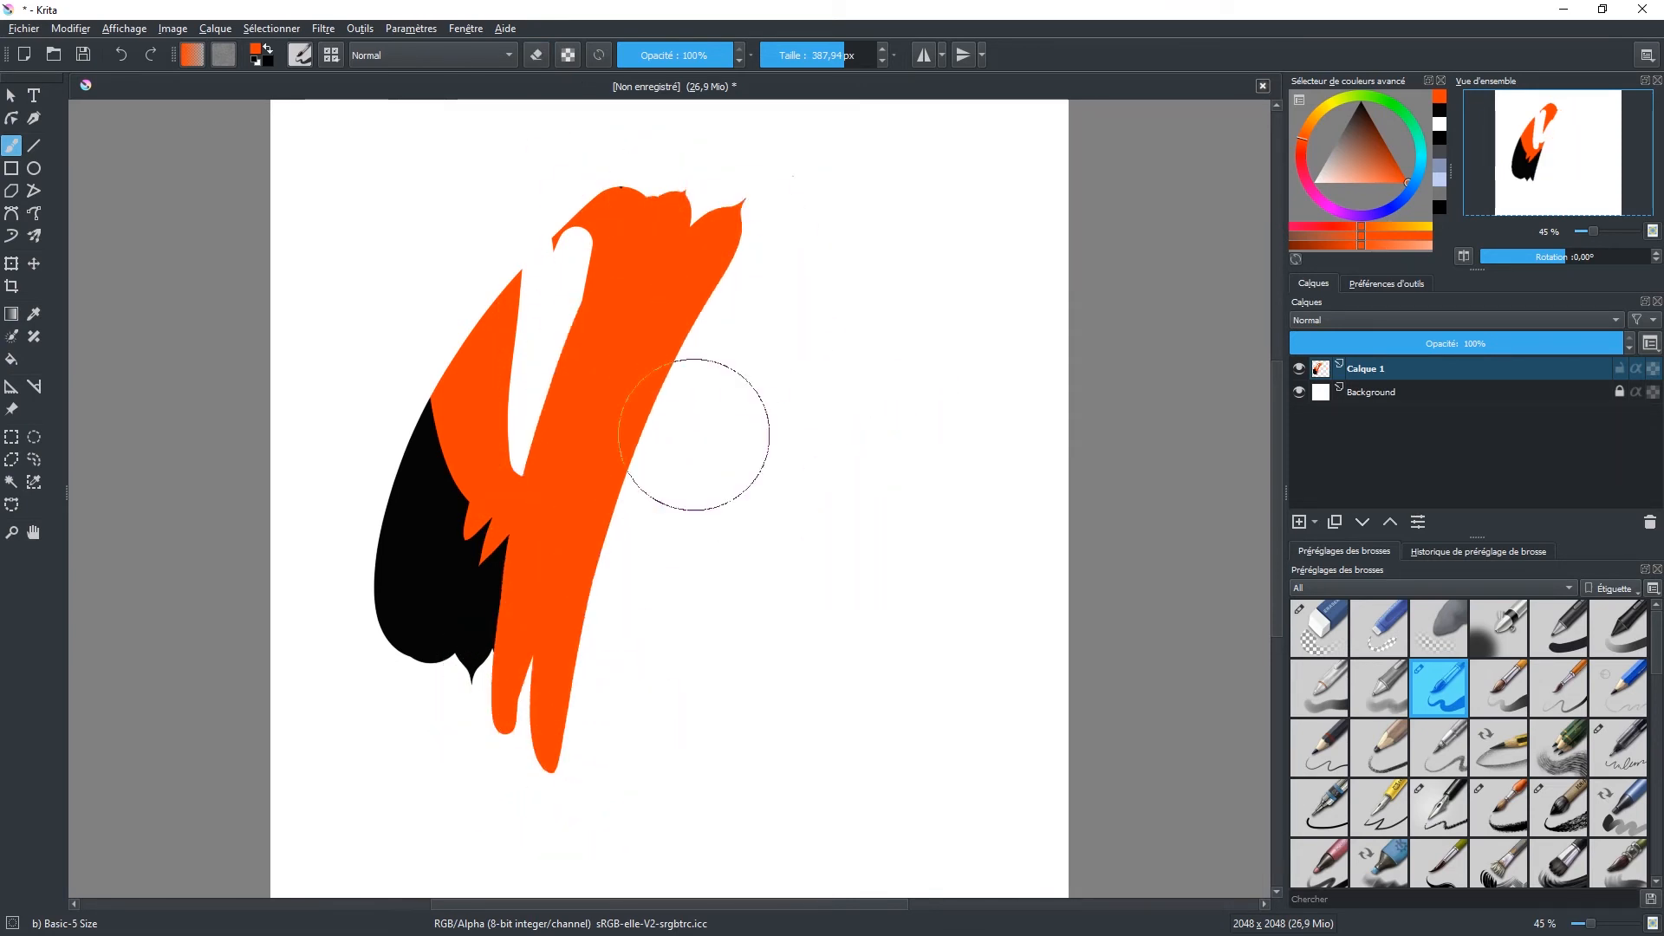
Step: Preserve the layer's alpha and paint recently used black over much of the orange area
{"action": "left_click", "coordinate": [568, 54]}
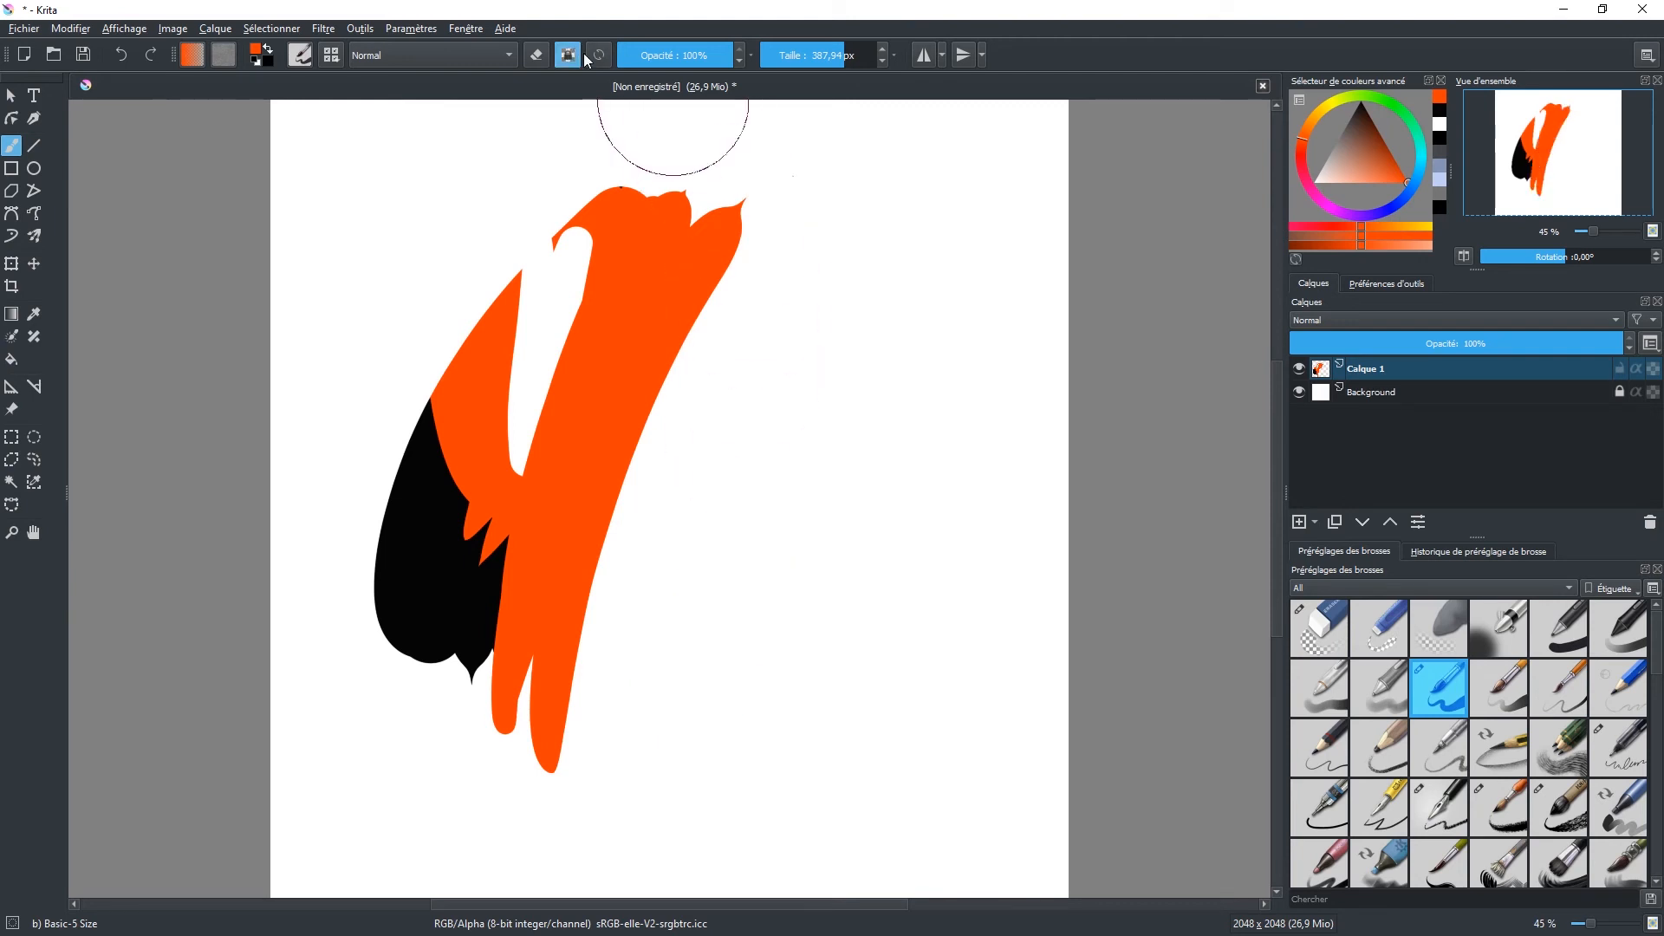
{"action": "left_click", "coordinate": [1439, 138]}
{"action": "mouse_move", "coordinate": [525, 520]}
{"action": "left_mouse_down"}
{"action": "mouse_move", "coordinate": [537, 402]}
{"action": "mouse_move", "coordinate": [547, 460]}
{"action": "mouse_move", "coordinate": [587, 274]}
{"action": "mouse_move", "coordinate": [588, 253]}
{"action": "mouse_move", "coordinate": [542, 239]}
{"action": "mouse_move", "coordinate": [498, 320]}
{"action": "mouse_move", "coordinate": [515, 282]}
{"action": "mouse_move", "coordinate": [496, 365]}
{"action": "mouse_move", "coordinate": [525, 502]}
{"action": "mouse_move", "coordinate": [481, 319]}
{"action": "mouse_move", "coordinate": [499, 399]}
{"action": "mouse_move", "coordinate": [477, 381]}
{"action": "mouse_move", "coordinate": [526, 323]}
{"action": "mouse_move", "coordinate": [533, 490]}
{"action": "mouse_move", "coordinate": [586, 355]}
{"action": "mouse_move", "coordinate": [540, 496]}
{"action": "mouse_move", "coordinate": [593, 299]}
{"action": "mouse_move", "coordinate": [588, 368]}
{"action": "mouse_move", "coordinate": [603, 245]}
{"action": "mouse_move", "coordinate": [592, 388]}
{"action": "mouse_move", "coordinate": [603, 333]}
{"action": "left_mouse_up"}
{"action": "mouse_move", "coordinate": [549, 762]}
{"action": "left_mouse_down"}
{"action": "mouse_move", "coordinate": [671, 321]}
{"action": "mouse_move", "coordinate": [728, 221]}
{"action": "left_mouse_up"}
{"action": "mouse_move", "coordinate": [737, 340]}
{"action": "left_mouse_down"}
{"action": "mouse_move", "coordinate": [612, 156]}
{"action": "mouse_move", "coordinate": [598, 208]}
{"action": "mouse_move", "coordinate": [731, 211]}
{"action": "mouse_move", "coordinate": [621, 239]}
{"action": "mouse_move", "coordinate": [706, 260]}
{"action": "mouse_move", "coordinate": [676, 231]}
{"action": "mouse_move", "coordinate": [601, 371]}
{"action": "mouse_move", "coordinate": [613, 298]}
{"action": "mouse_move", "coordinate": [668, 304]}
{"action": "mouse_move", "coordinate": [662, 286]}
{"action": "mouse_move", "coordinate": [596, 363]}
{"action": "mouse_move", "coordinate": [598, 335]}
{"action": "mouse_move", "coordinate": [586, 351]}
{"action": "mouse_move", "coordinate": [528, 504]}
{"action": "mouse_move", "coordinate": [555, 407]}
{"action": "mouse_move", "coordinate": [631, 316]}
{"action": "mouse_move", "coordinate": [642, 260]}
{"action": "left_mouse_up"}
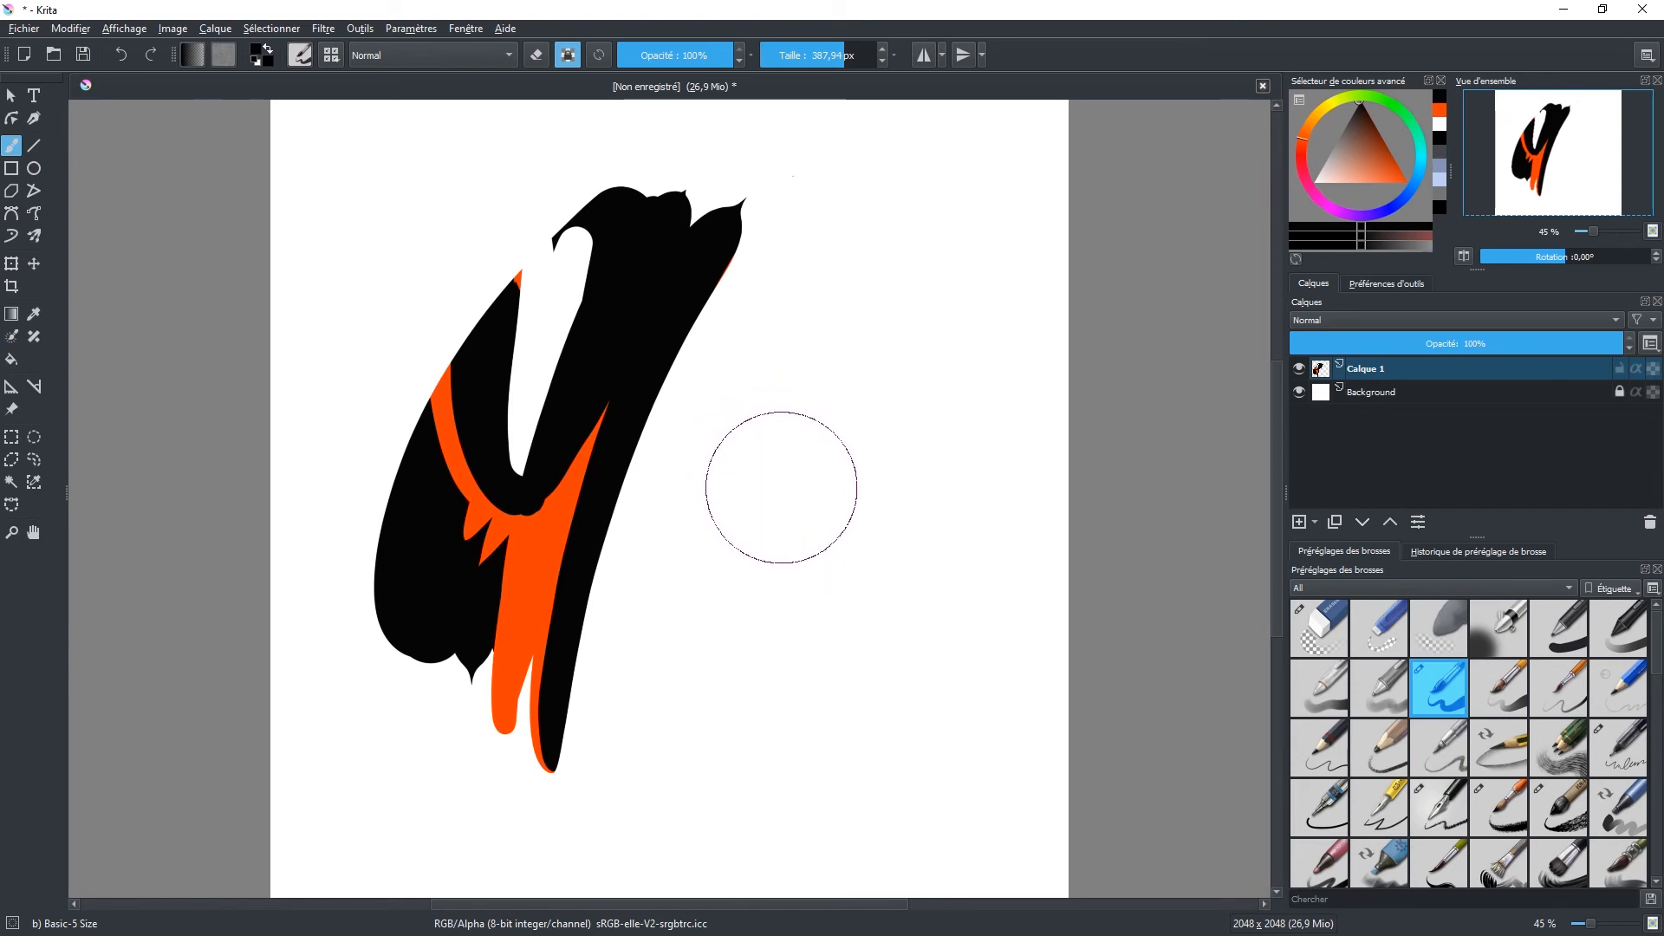
Step: Turn off alpha preservation, choose the Pencil-2 preset at 10,00 px and handwrite an underlined first name beside the shape
{"action": "left_click_drag", "start_coordinate": [783, 485], "coordinate": [782, 474]}
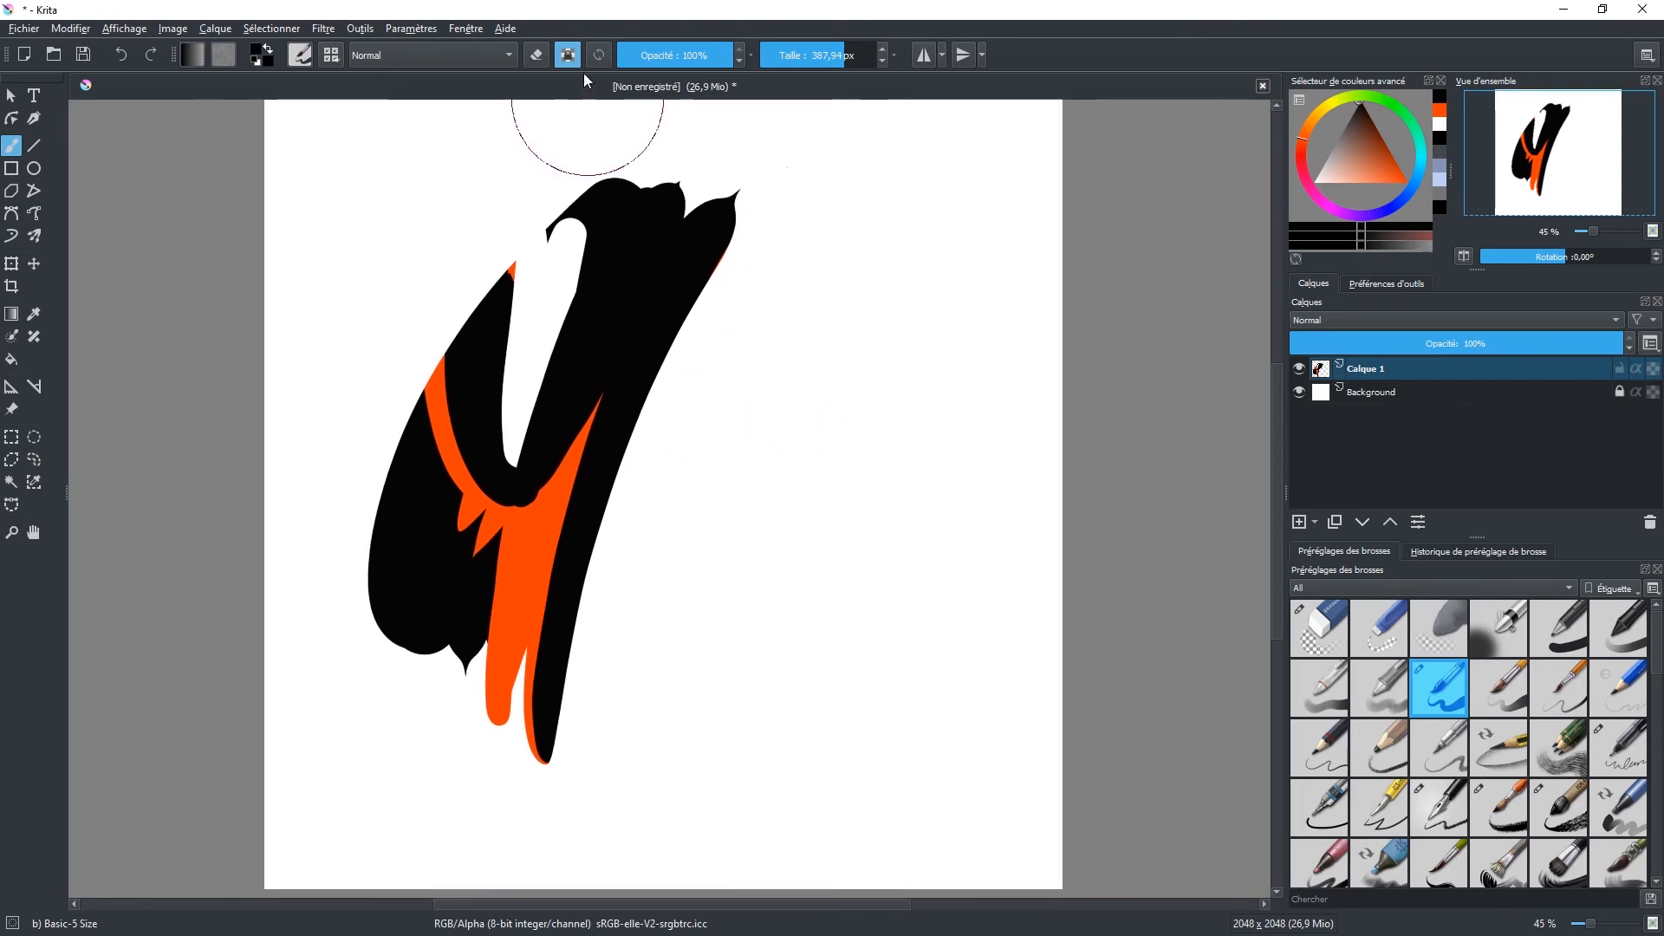
{"action": "left_click", "coordinate": [1333, 736]}
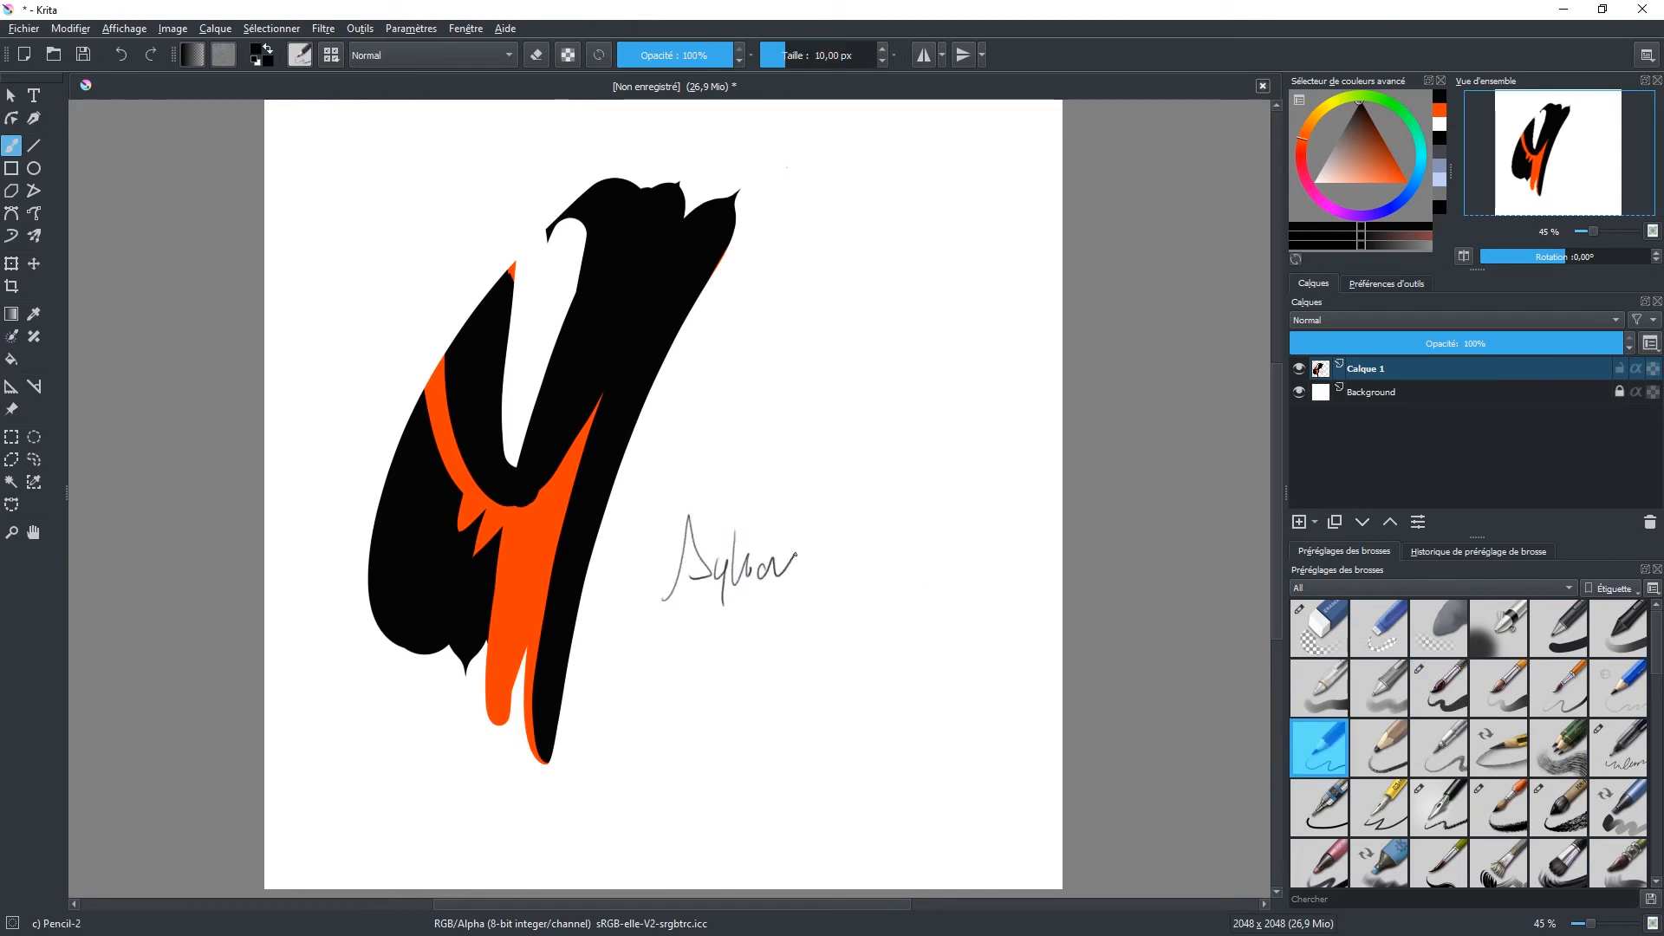
{"action": "left_click_drag", "start_coordinate": [635, 606], "coordinate": [902, 599]}
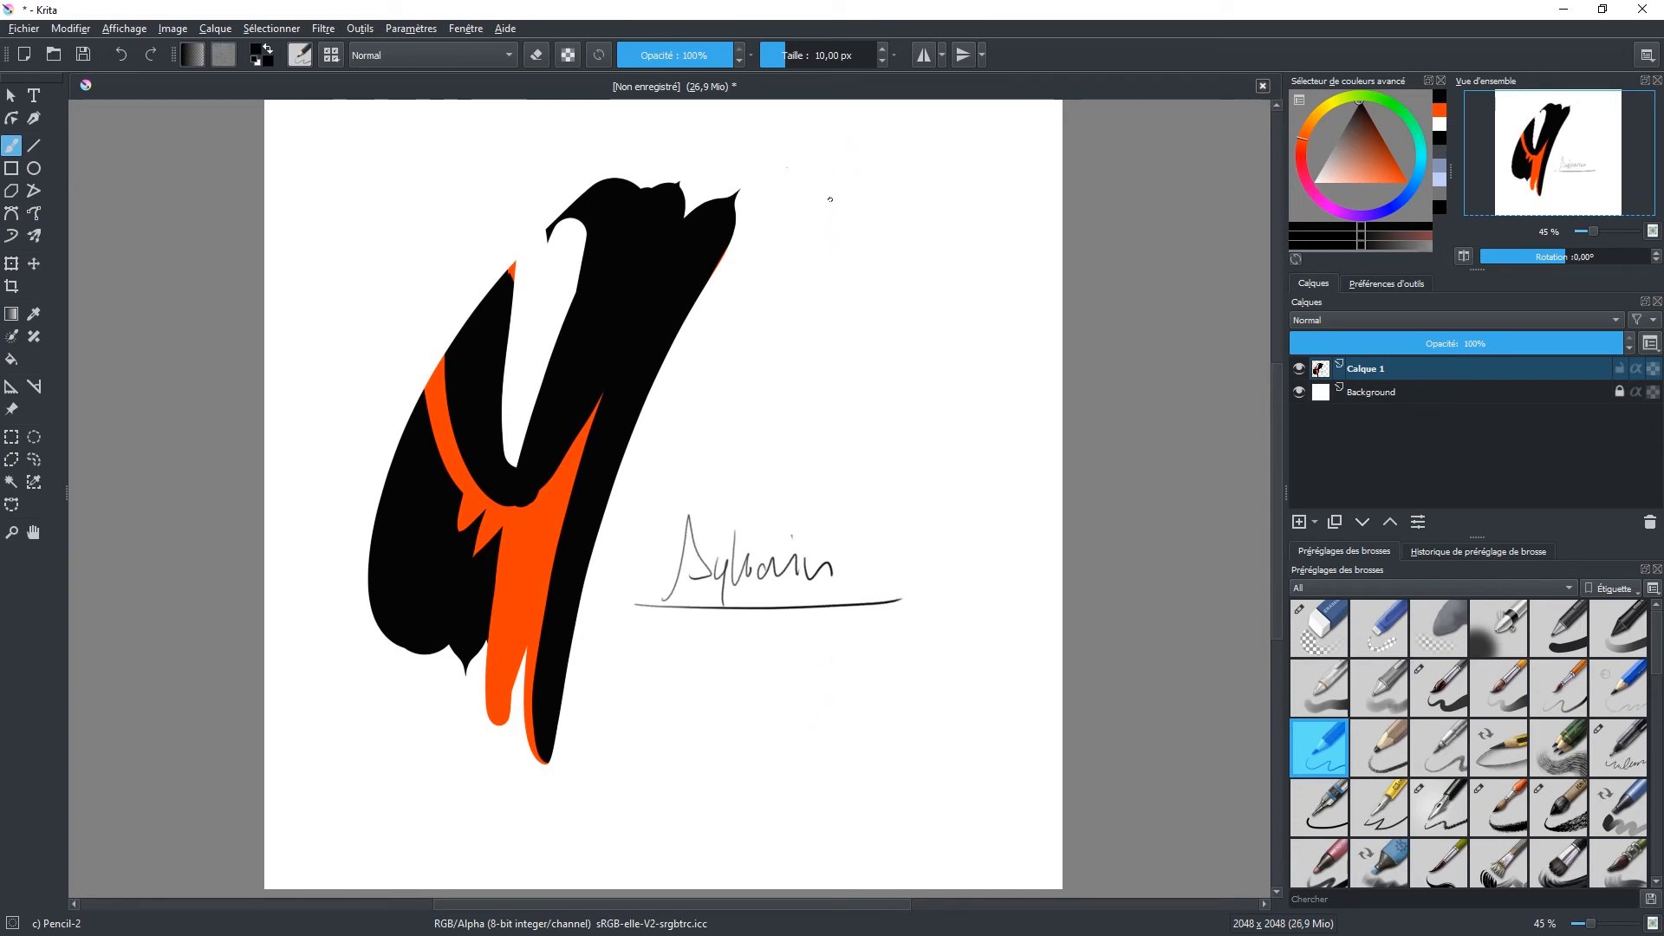
Step: Draw long vertical and horizontal lines crossing beside the shape, add short lines and a diagonal, and circle the crossing
{"action": "left_click_drag", "start_coordinate": [808, 137], "coordinate": [825, 756]}
{"action": "left_click_drag", "start_coordinate": [330, 454], "coordinate": [1222, 454]}
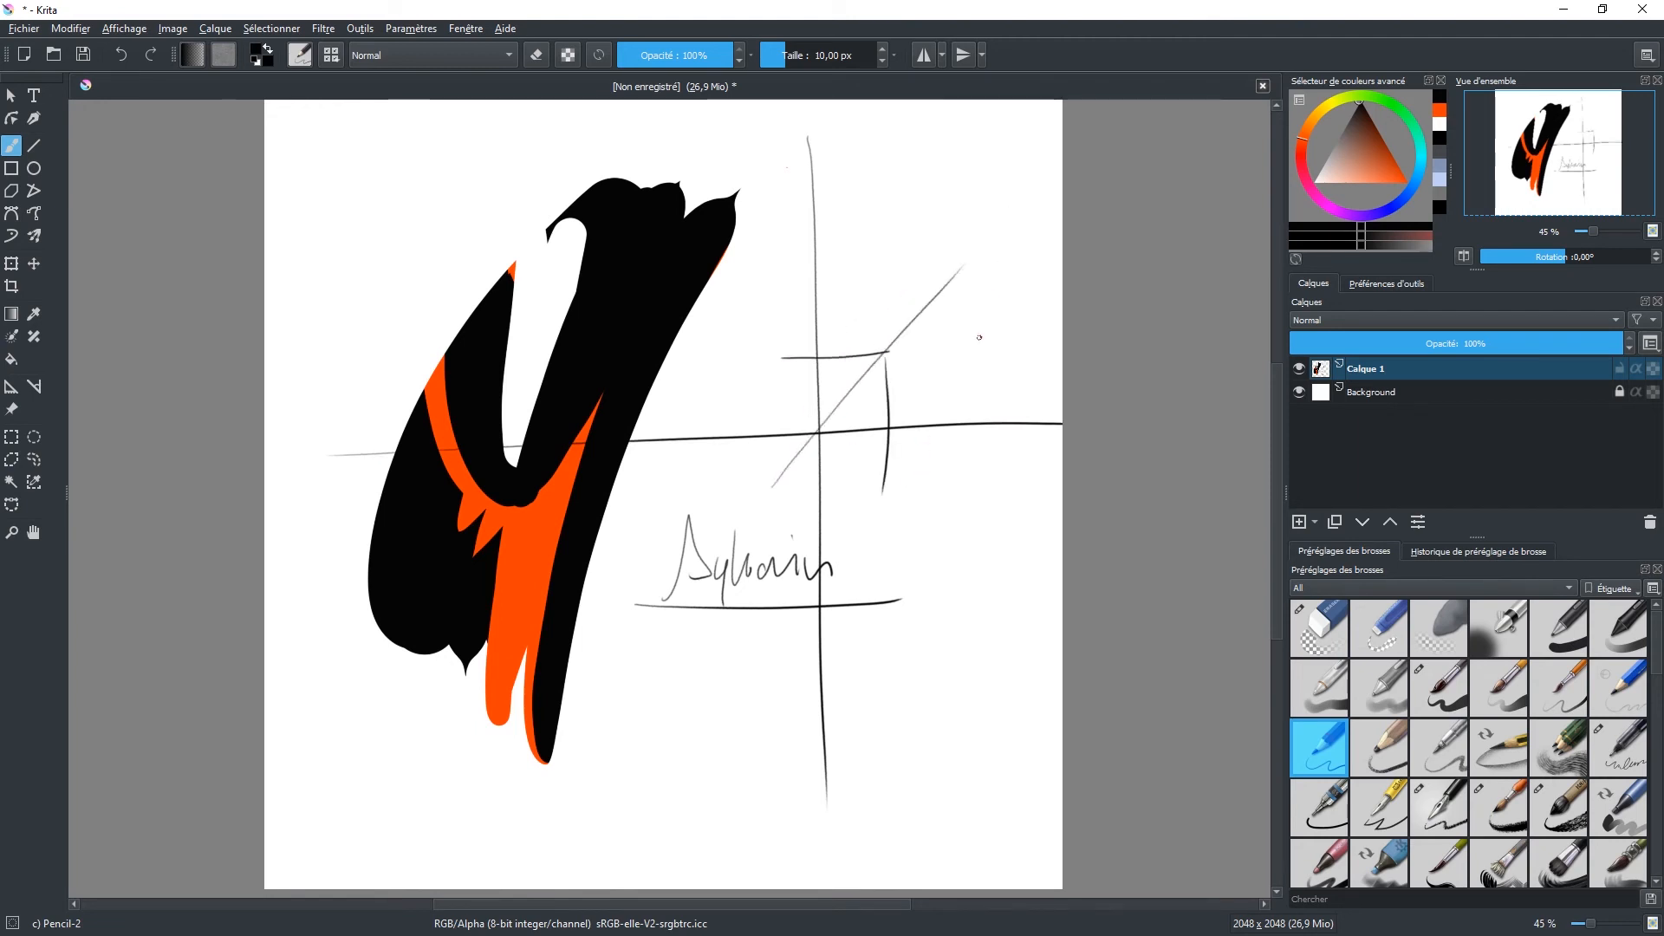
{"action": "left_click_drag", "start_coordinate": [803, 427], "coordinate": [811, 413]}
Step: Move the canvas with the Pan tool and return to the Freehand Brush tool
{"action": "left_click", "coordinate": [33, 532]}
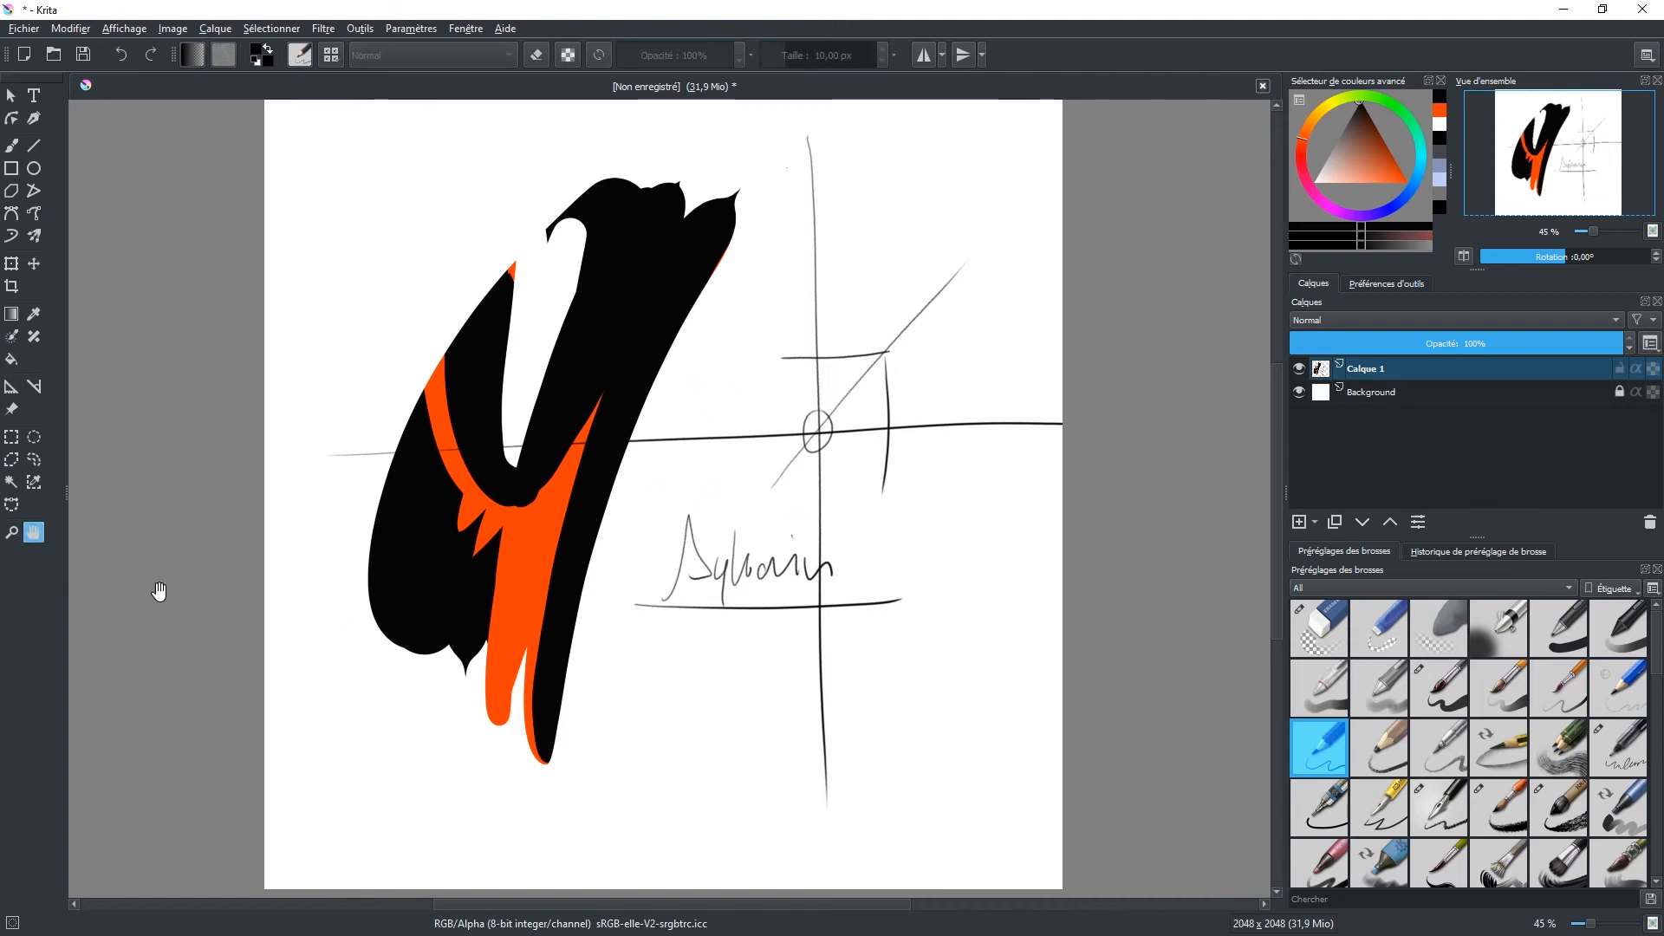
{"action": "mouse_move", "coordinate": [567, 442]}
{"action": "left_mouse_down"}
{"action": "mouse_move", "coordinate": [772, 483]}
{"action": "mouse_move", "coordinate": [527, 494]}
{"action": "mouse_move", "coordinate": [735, 353]}
{"action": "mouse_move", "coordinate": [735, 483]}
{"action": "mouse_move", "coordinate": [635, 404]}
{"action": "left_mouse_up"}
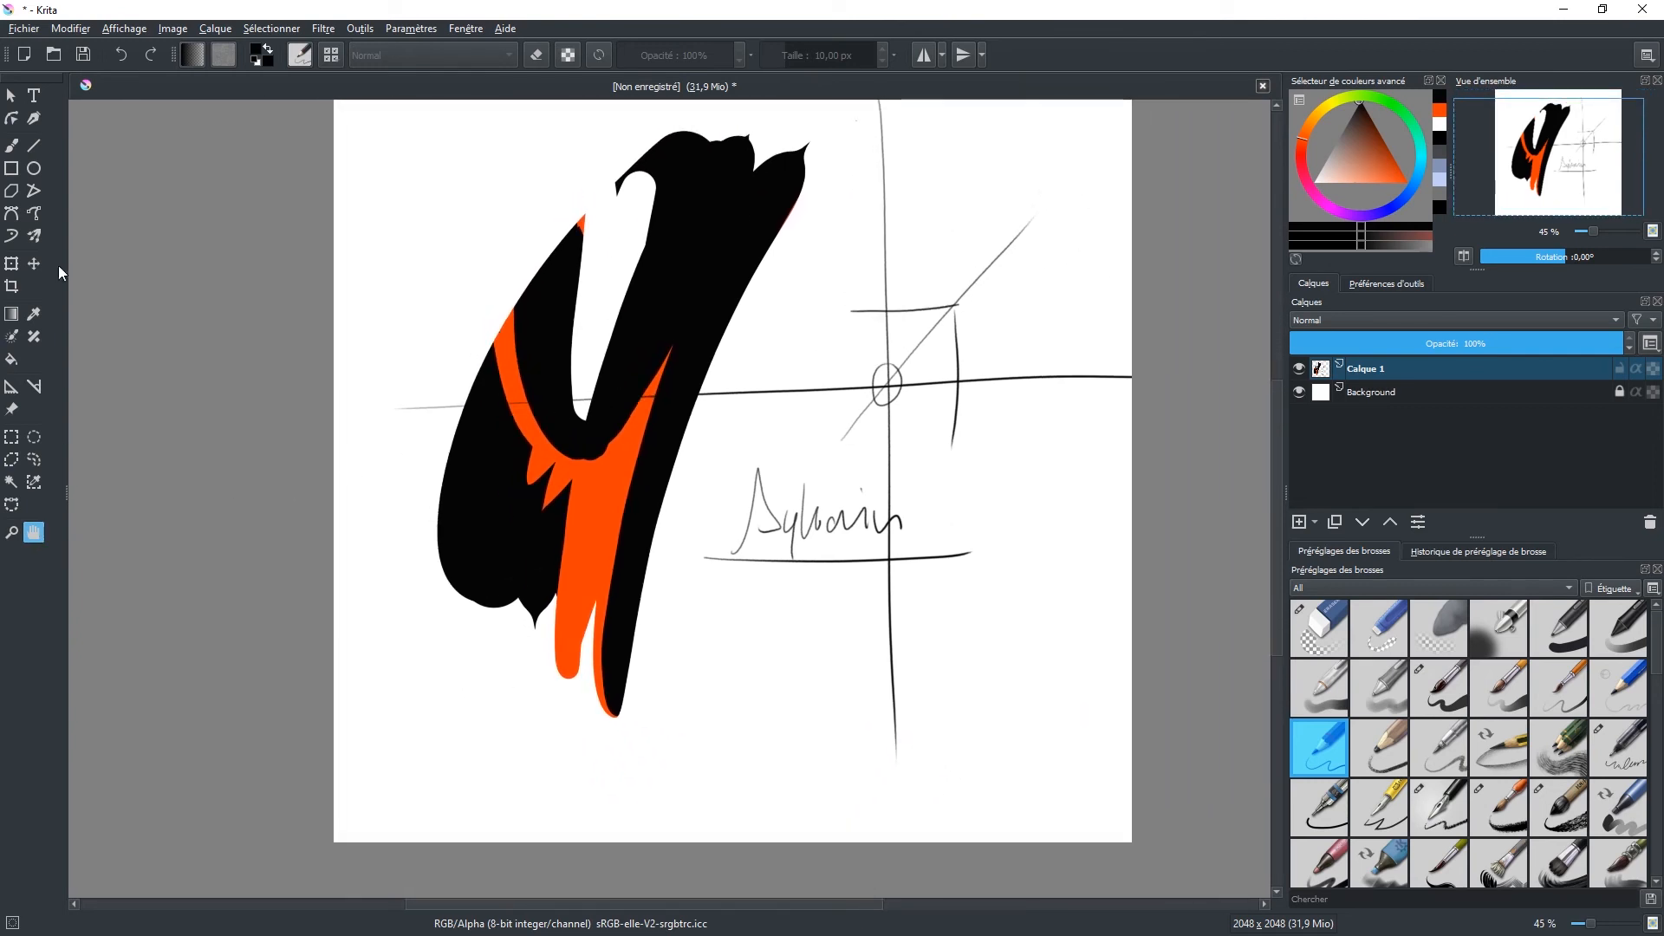
{"action": "left_click", "coordinate": [12, 143]}
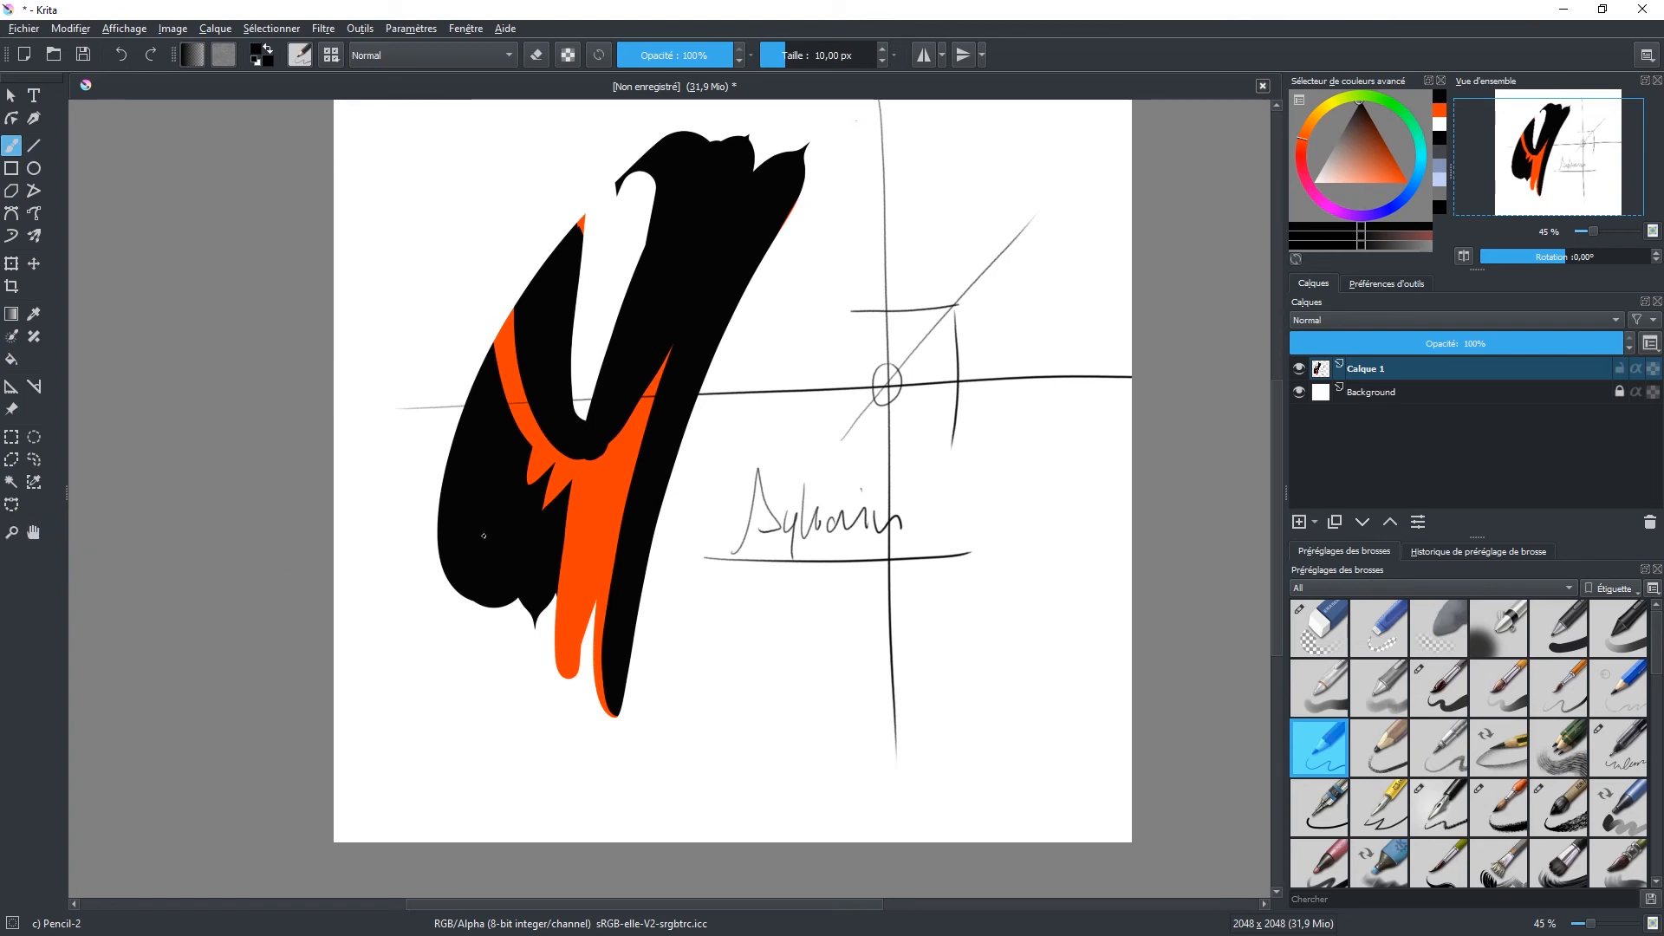
Step: Pan the canvas through the overview, zoom in to 200 % on the handwriting and zoom back out to 50 %
{"action": "mouse_move", "coordinate": [1549, 158]}
{"action": "left_mouse_down"}
{"action": "mouse_move", "coordinate": [1595, 176]}
{"action": "mouse_move", "coordinate": [1549, 181]}
{"action": "mouse_move", "coordinate": [1551, 122]}
{"action": "mouse_move", "coordinate": [1591, 195]}
{"action": "mouse_move", "coordinate": [1560, 147]}
{"action": "mouse_move", "coordinate": [1571, 178]}
{"action": "left_mouse_up"}
{"action": "mouse_move", "coordinate": [1595, 233]}
{"action": "left_mouse_down"}
{"action": "mouse_move", "coordinate": [1623, 236]}
{"action": "mouse_move", "coordinate": [1602, 234]}
{"action": "left_mouse_up"}
{"action": "left_click", "coordinate": [1652, 234]}
{"action": "left_click", "coordinate": [1652, 234]}
{"action": "left_click", "coordinate": [1652, 234]}
{"action": "left_click", "coordinate": [1652, 234]}
{"action": "left_click", "coordinate": [1652, 234]}
{"action": "mouse_move", "coordinate": [1599, 232]}
{"action": "left_mouse_down"}
{"action": "mouse_move", "coordinate": [1622, 232]}
{"action": "mouse_move", "coordinate": [1608, 232]}
{"action": "left_mouse_up"}
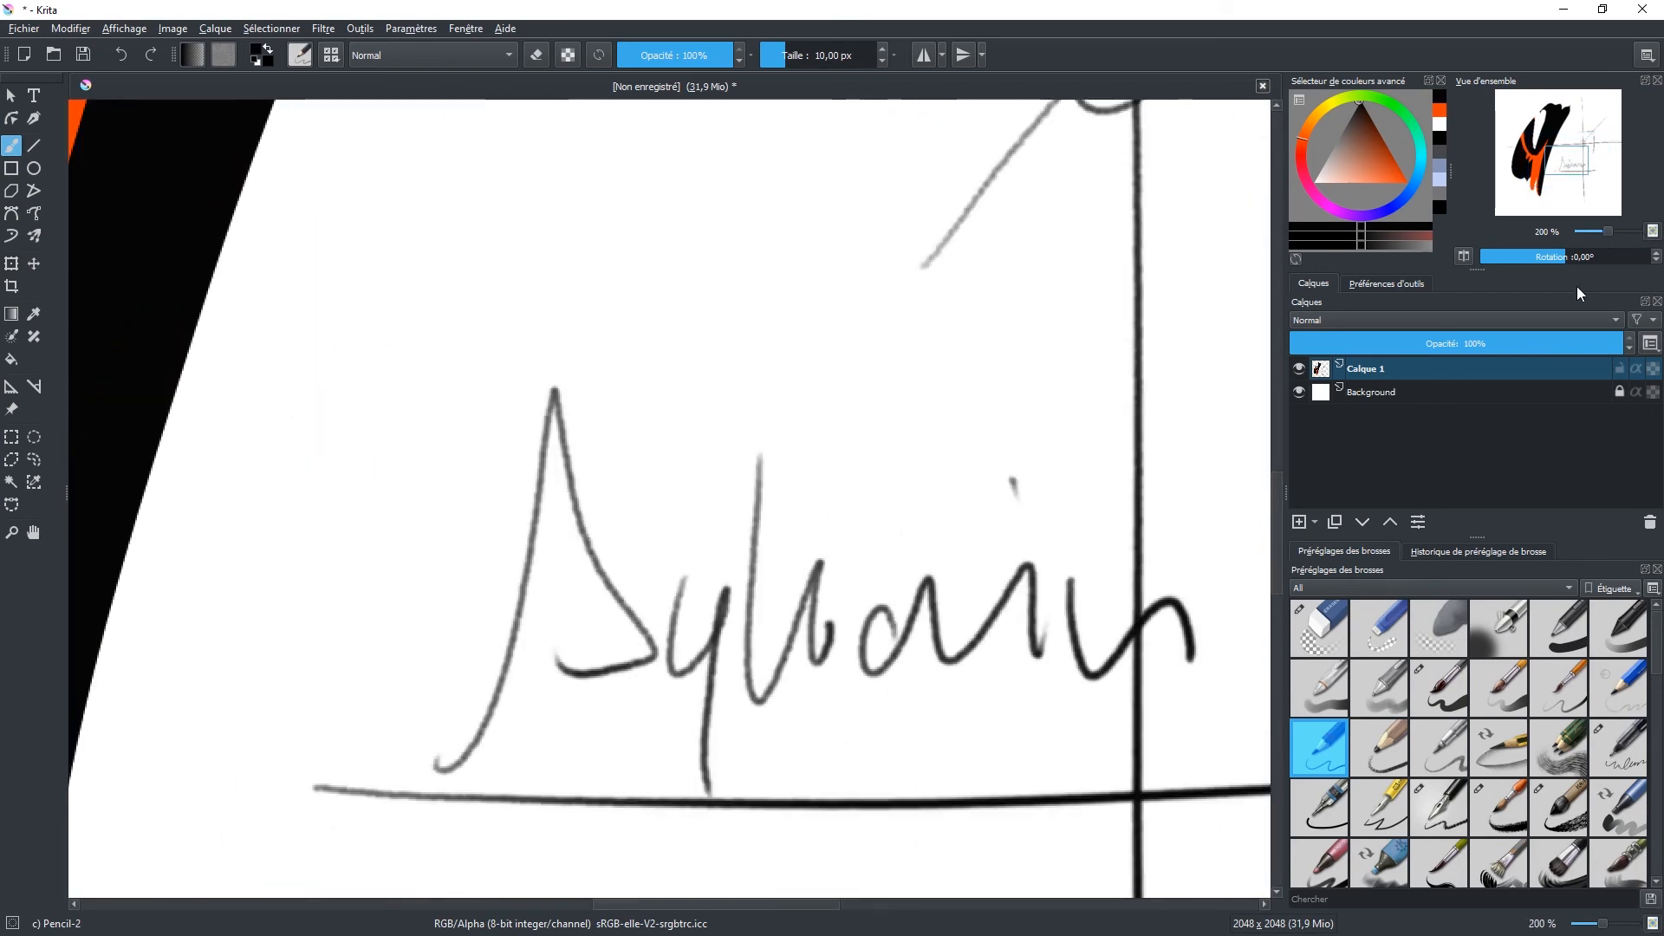
{"action": "left_click", "coordinate": [1653, 925]}
{"action": "left_click", "coordinate": [1653, 925]}
{"action": "left_click", "coordinate": [1653, 925]}
{"action": "left_click_drag", "start_coordinate": [1605, 925], "coordinate": [1593, 925]}
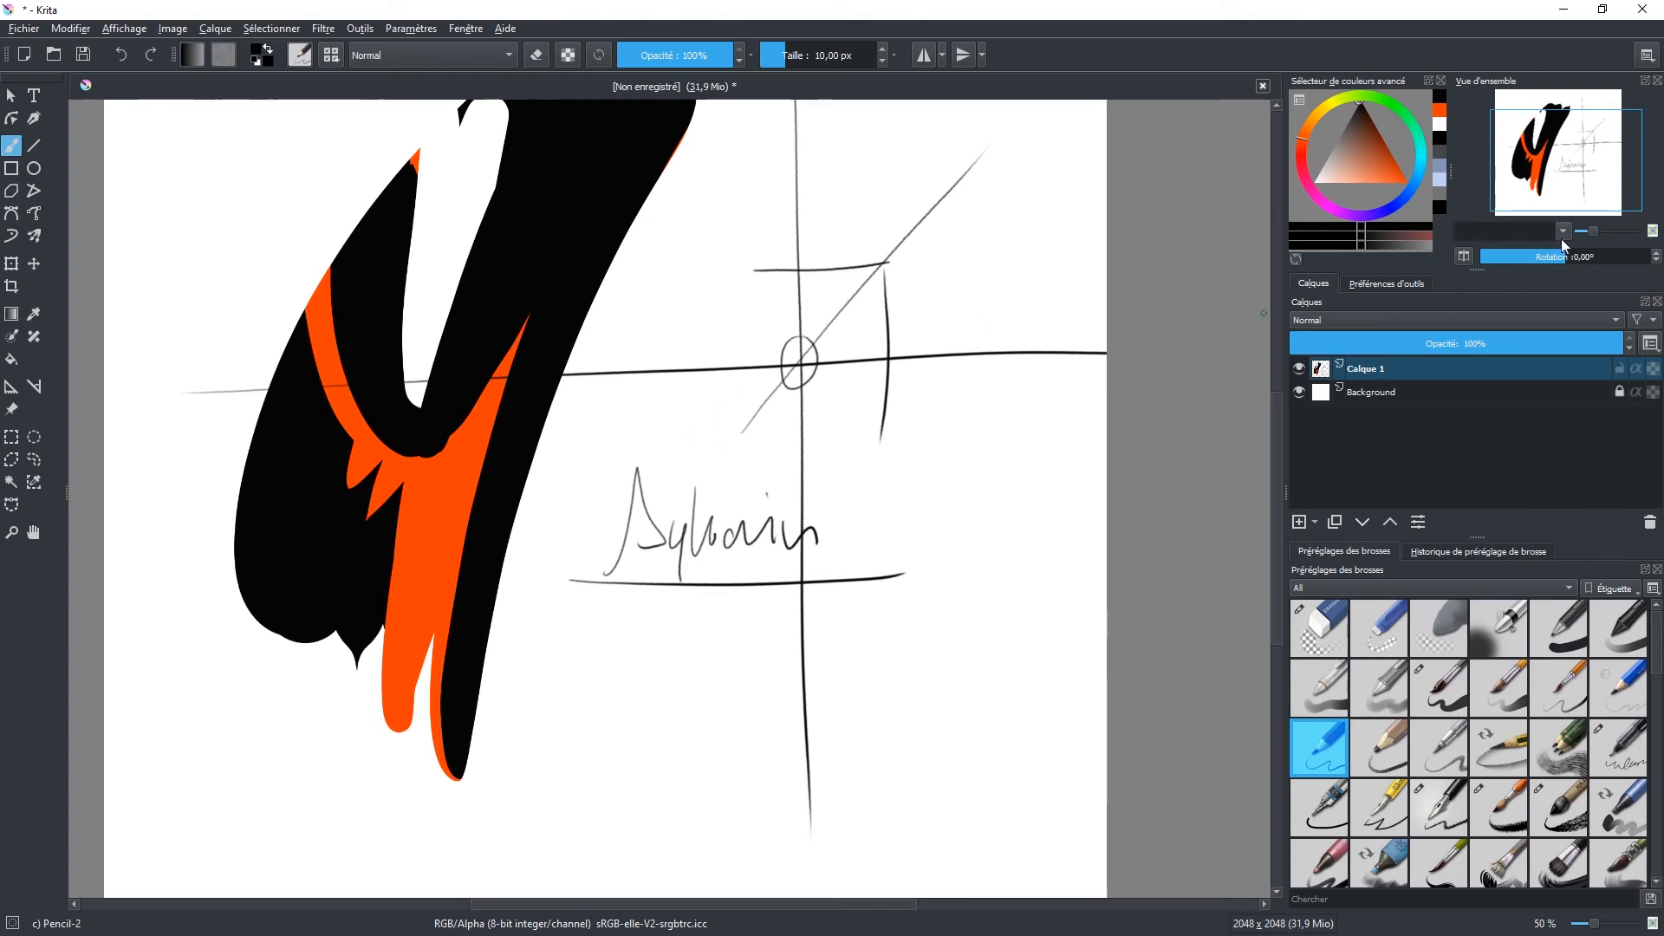
Step: Try rotating the canvas and mirroring its view repeatedly, and set the rotation back to 0°
{"action": "left_click_drag", "start_coordinate": [1565, 255], "coordinate": [1525, 259]}
{"action": "left_click", "coordinate": [1465, 255]}
{"action": "left_click", "coordinate": [1465, 255]}
{"action": "left_click", "coordinate": [1465, 255]}
{"action": "left_click", "coordinate": [1464, 255]}
{"action": "left_click", "coordinate": [1465, 255]}
{"action": "left_click", "coordinate": [1465, 255]}
{"action": "left_click", "coordinate": [1465, 255]}
{"action": "left_click", "coordinate": [1465, 254]}
{"action": "left_click", "coordinate": [1464, 255]}
{"action": "left_click", "coordinate": [1465, 255]}
{"action": "left_click", "coordinate": [1465, 255]}
{"action": "left_click", "coordinate": [1465, 255]}
{"action": "left_click_drag", "start_coordinate": [1573, 257], "coordinate": [1562, 257]}
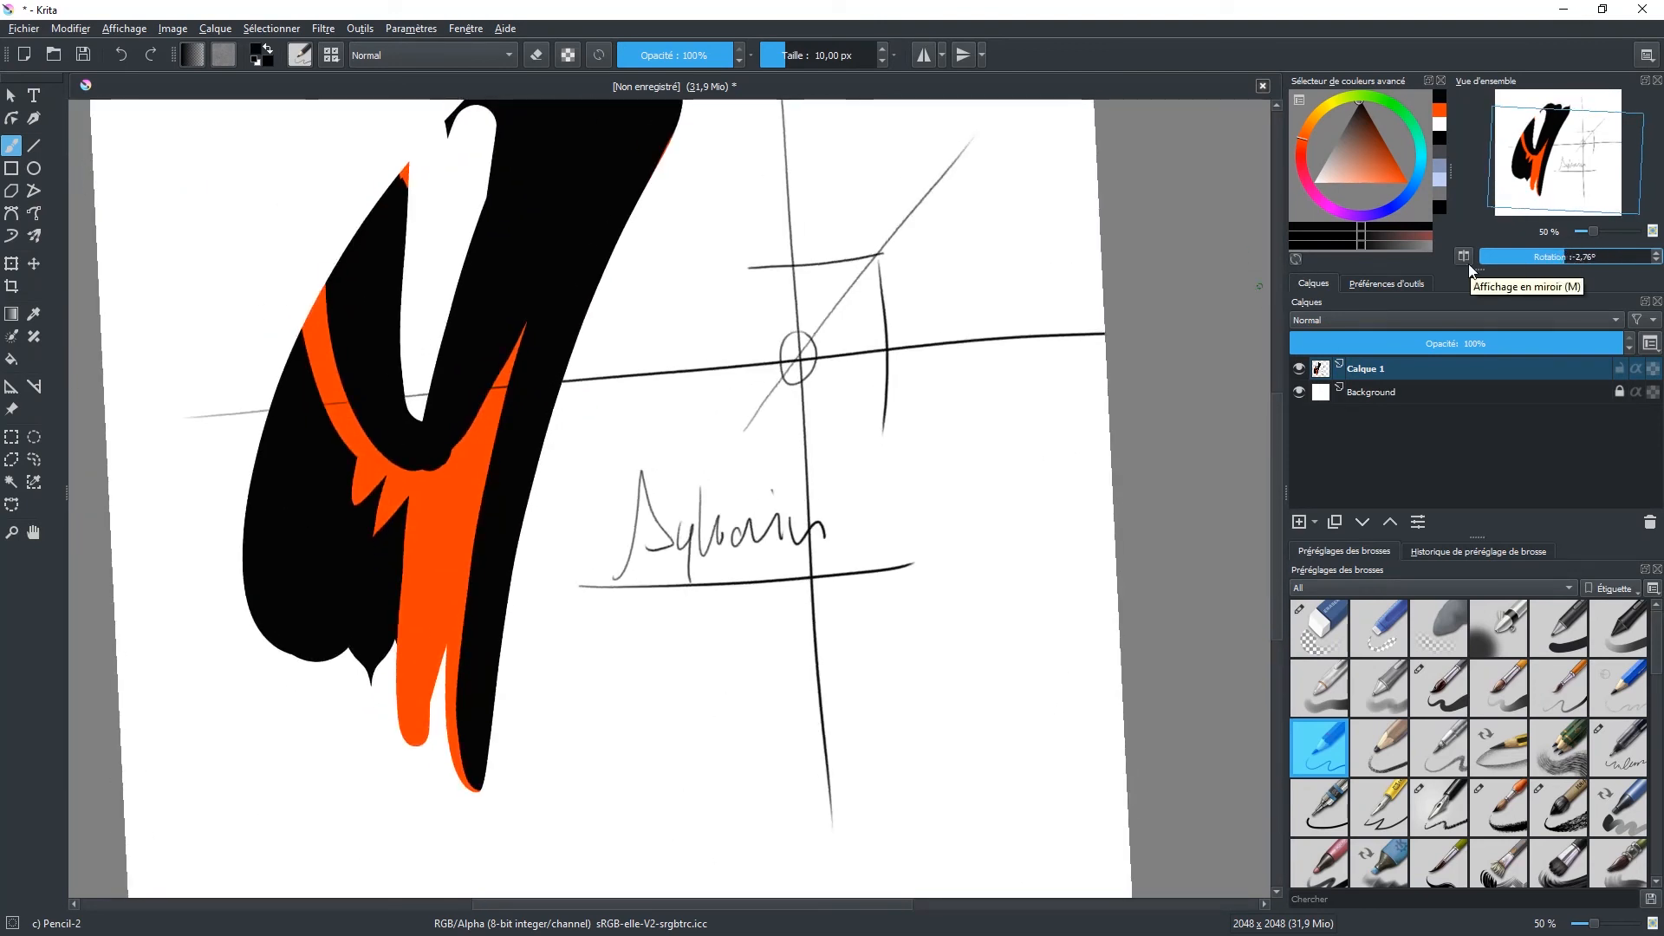
{"action": "type", "text": "0"}
{"action": "key", "text": "Return"}
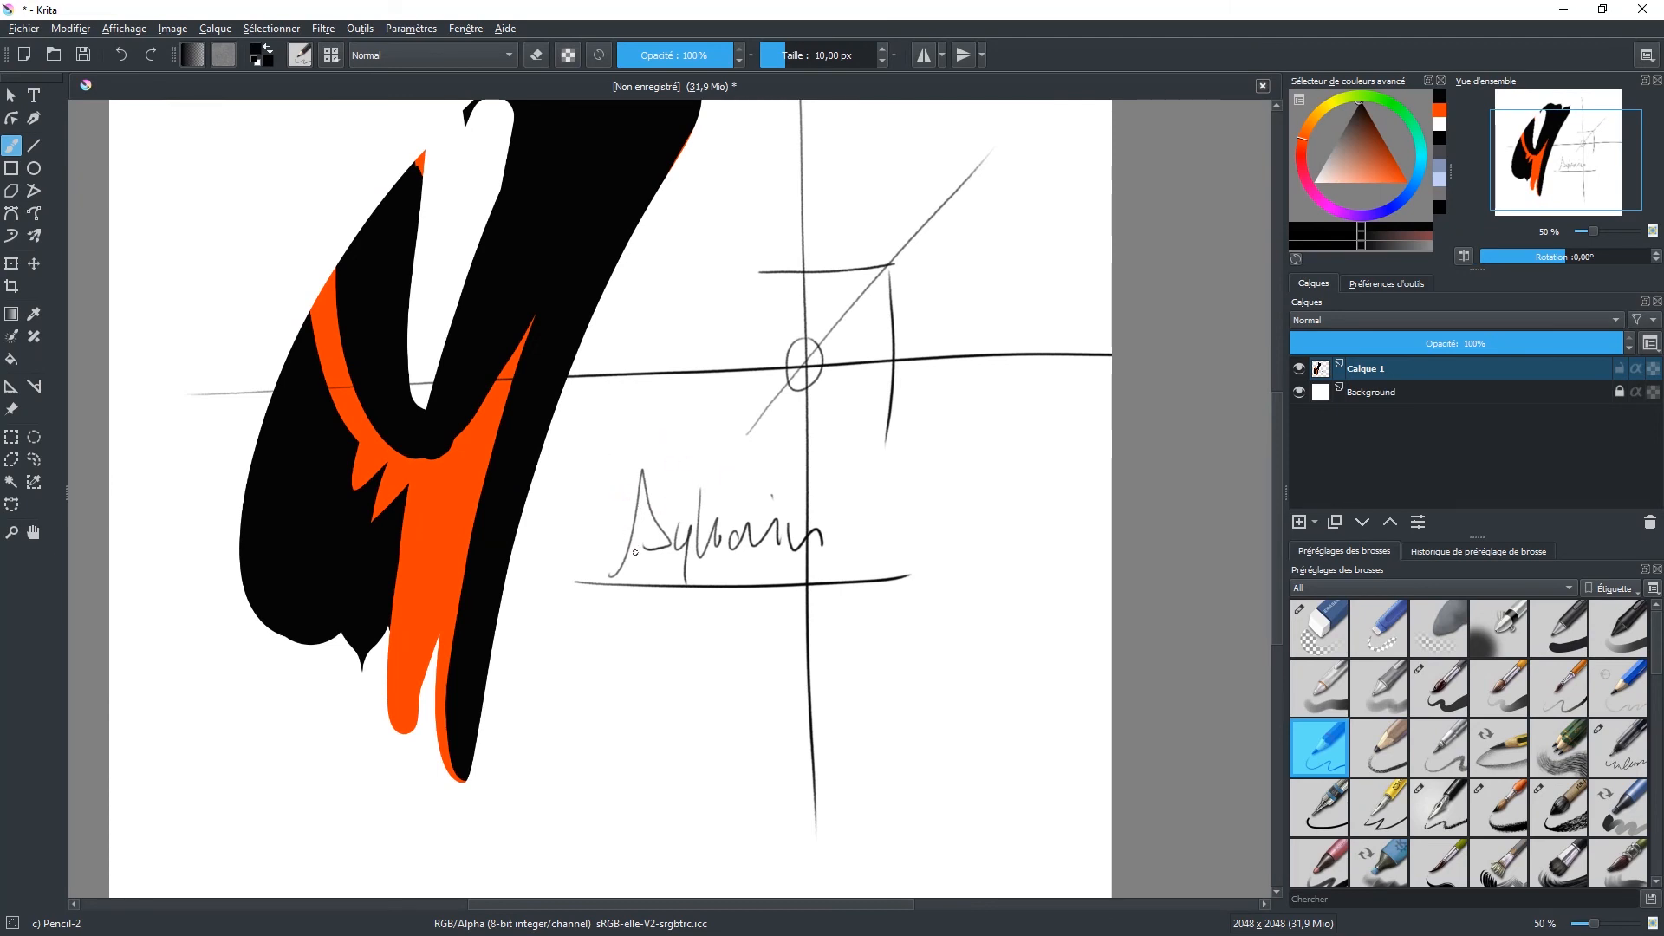
Step: Set the brush size to 71,89 px, rotate the canvas to about -42° and reset its rotation
{"action": "mouse_move", "coordinate": [690, 472]}
{"action": "left_mouse_down"}
{"action": "mouse_move", "coordinate": [728, 451]}
{"action": "mouse_move", "coordinate": [731, 491]}
{"action": "mouse_move", "coordinate": [861, 453]}
{"action": "mouse_move", "coordinate": [662, 372]}
{"action": "mouse_move", "coordinate": [815, 532]}
{"action": "mouse_move", "coordinate": [762, 382]}
{"action": "mouse_move", "coordinate": [824, 491]}
{"action": "mouse_move", "coordinate": [754, 378]}
{"action": "mouse_move", "coordinate": [777, 439]}
{"action": "left_mouse_up"}
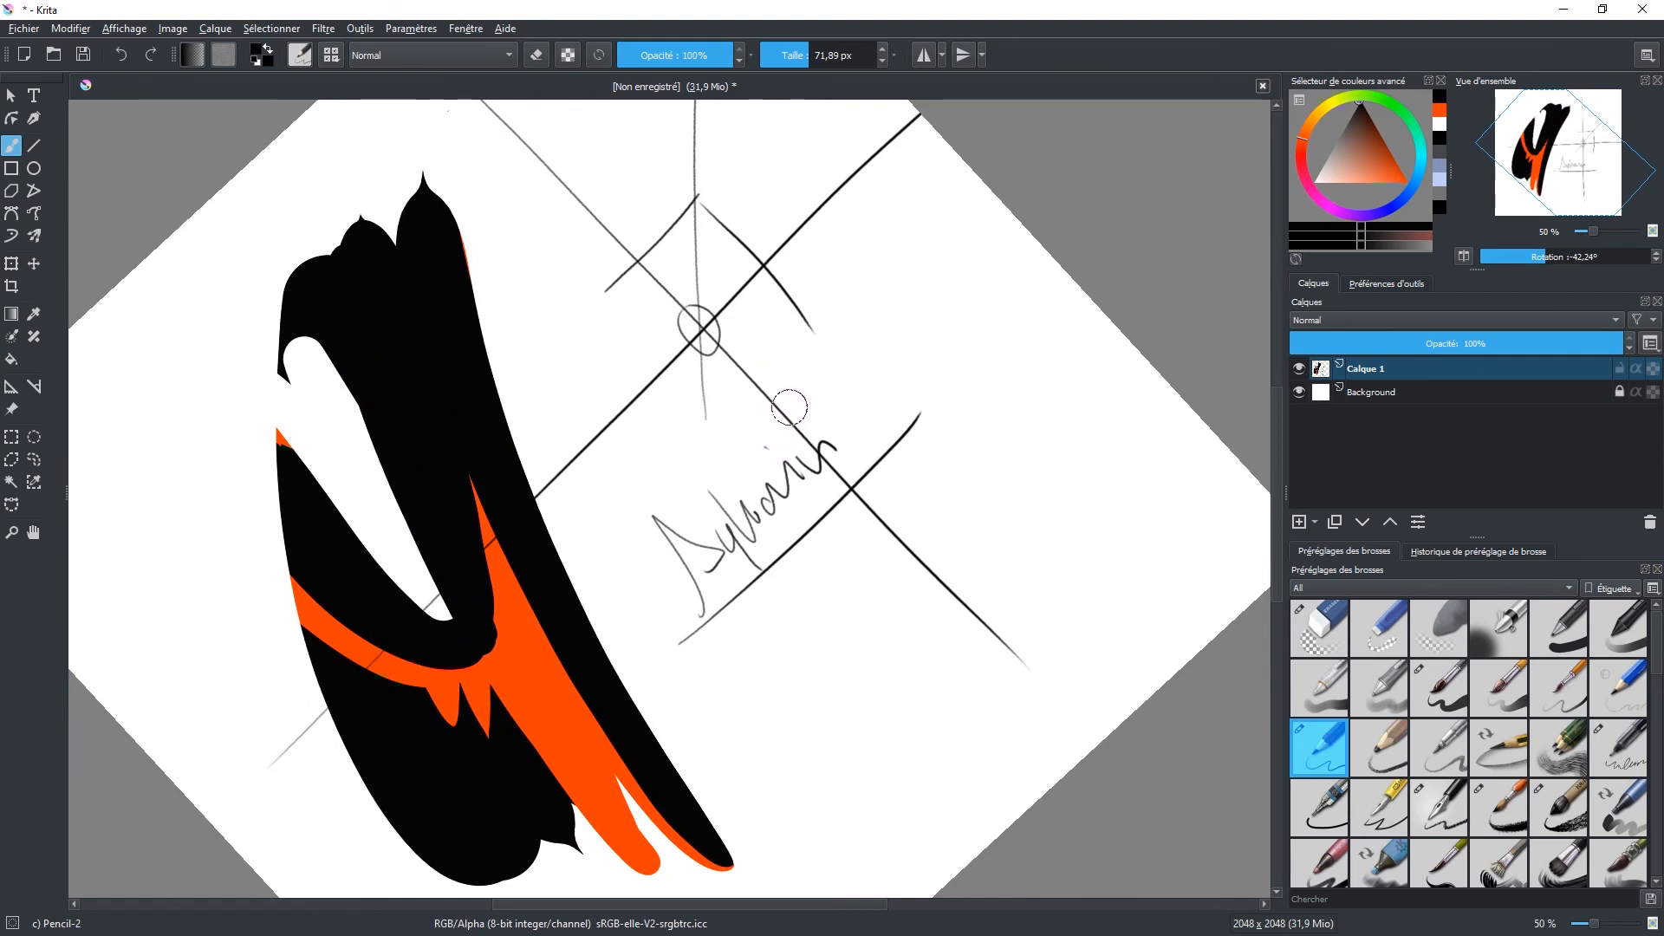
{"action": "key", "text": "5"}
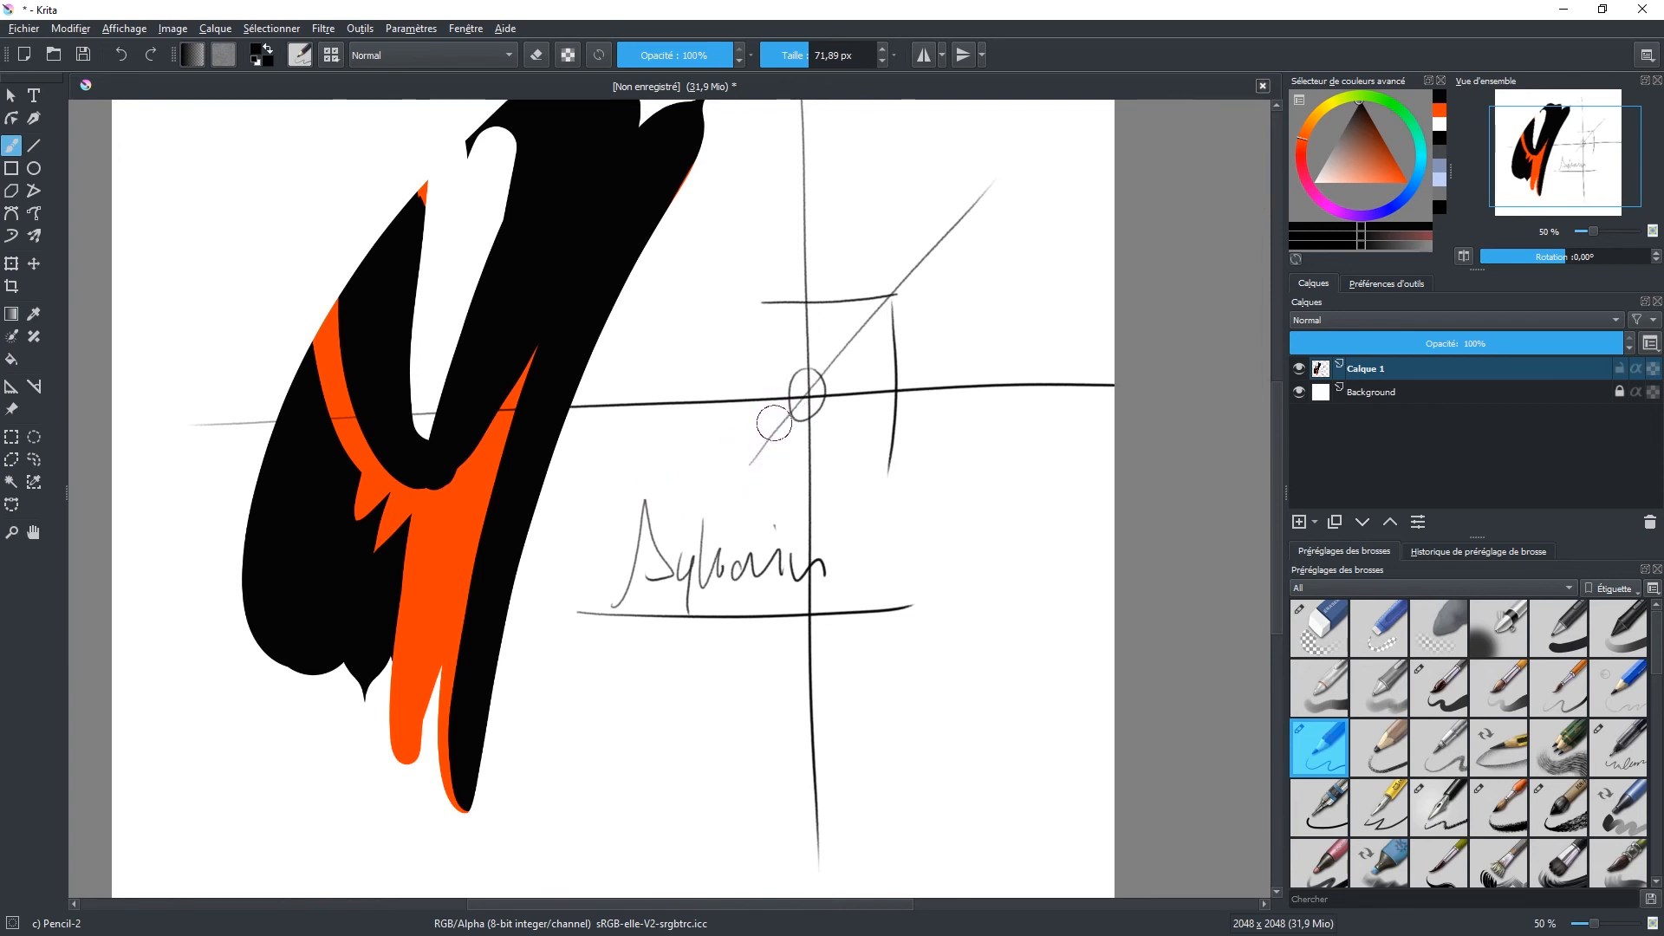
Step: Reset the canvas zoom to 100 % and zoom out to 25 % to show the whole canvas
{"action": "left_click", "coordinate": [176, 28]}
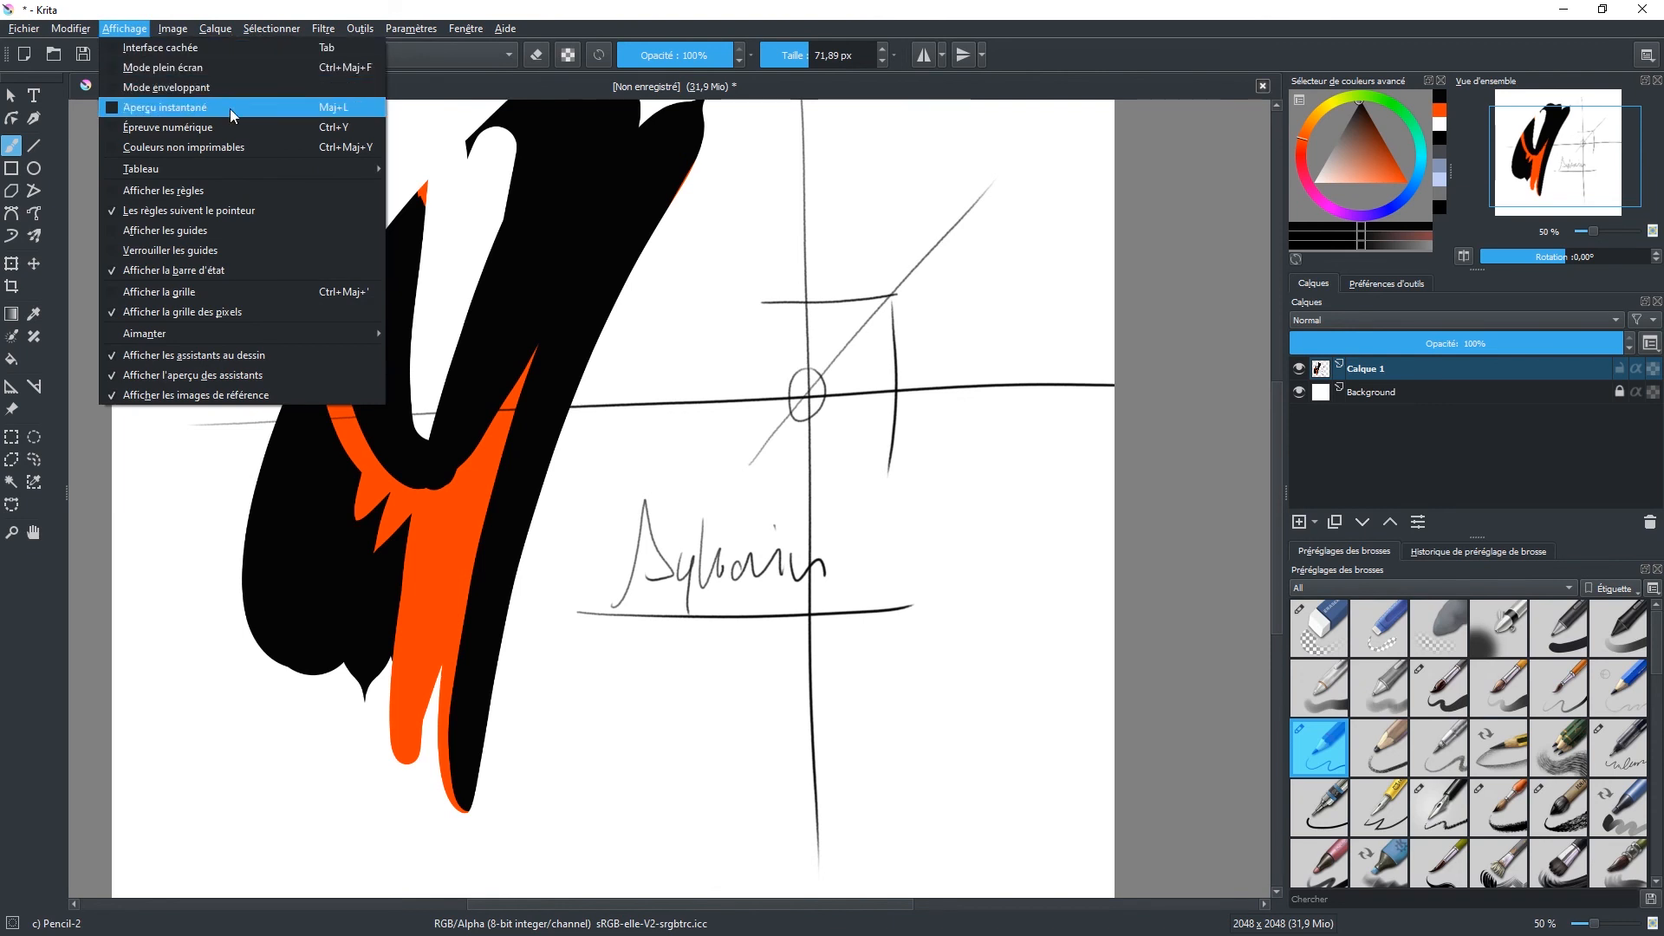
{"action": "mouse_move", "coordinate": [239, 168]}
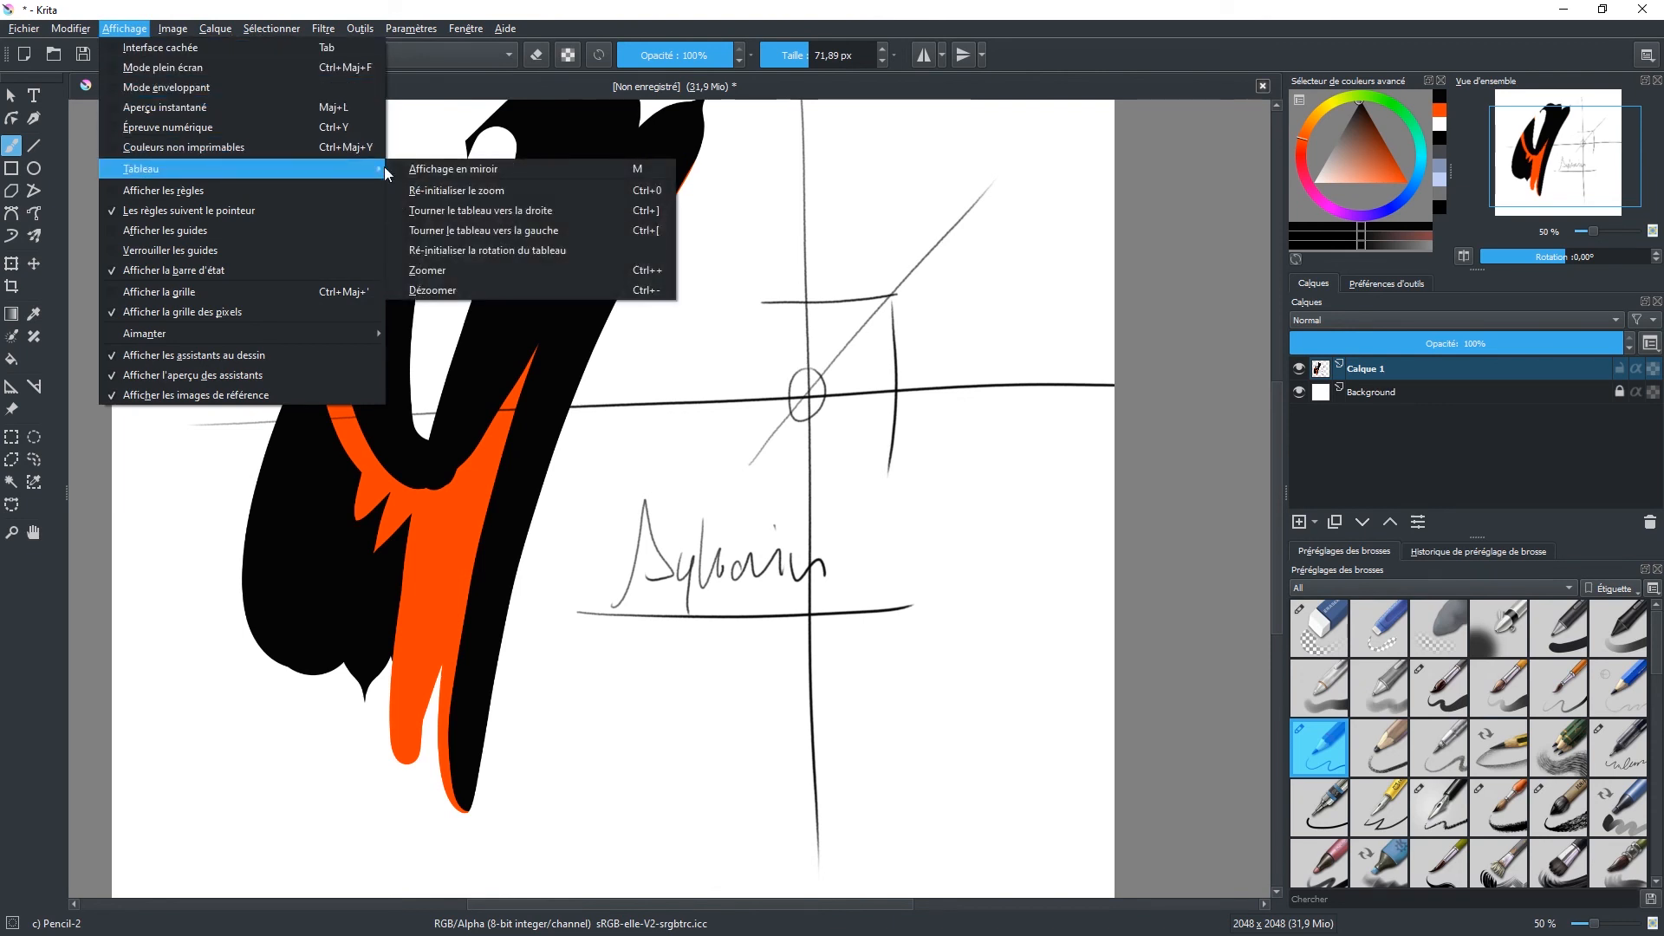
{"action": "left_click", "coordinate": [652, 194]}
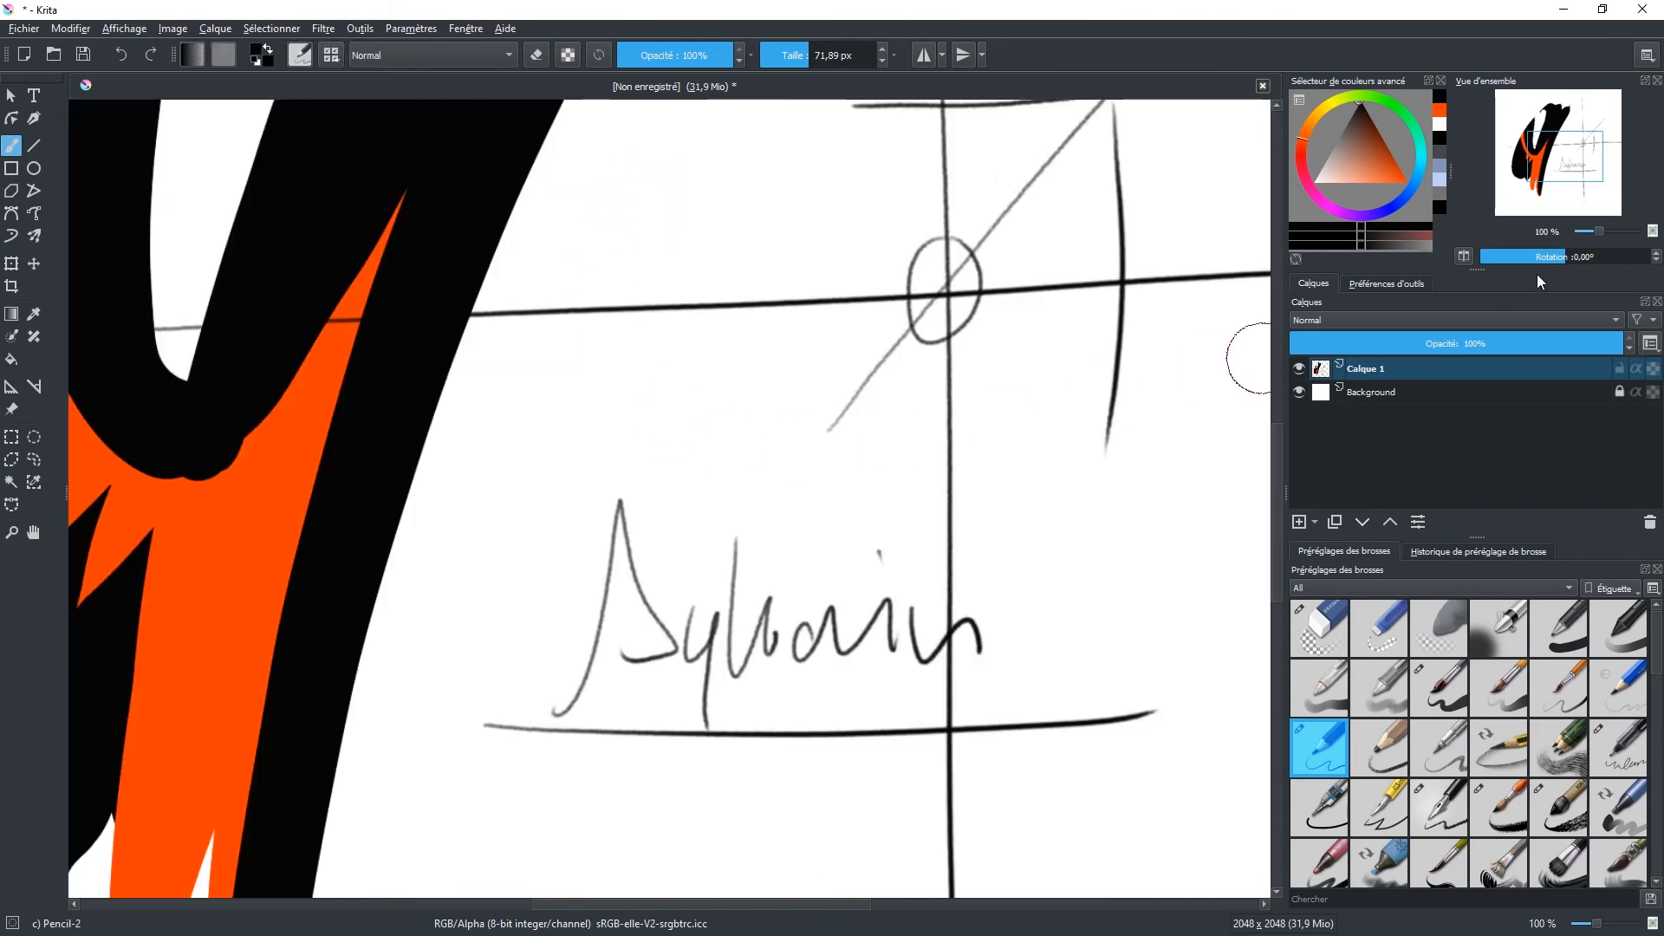
{"action": "left_click_drag", "start_coordinate": [1599, 232], "coordinate": [1591, 233]}
{"action": "left_click", "coordinate": [169, 32]}
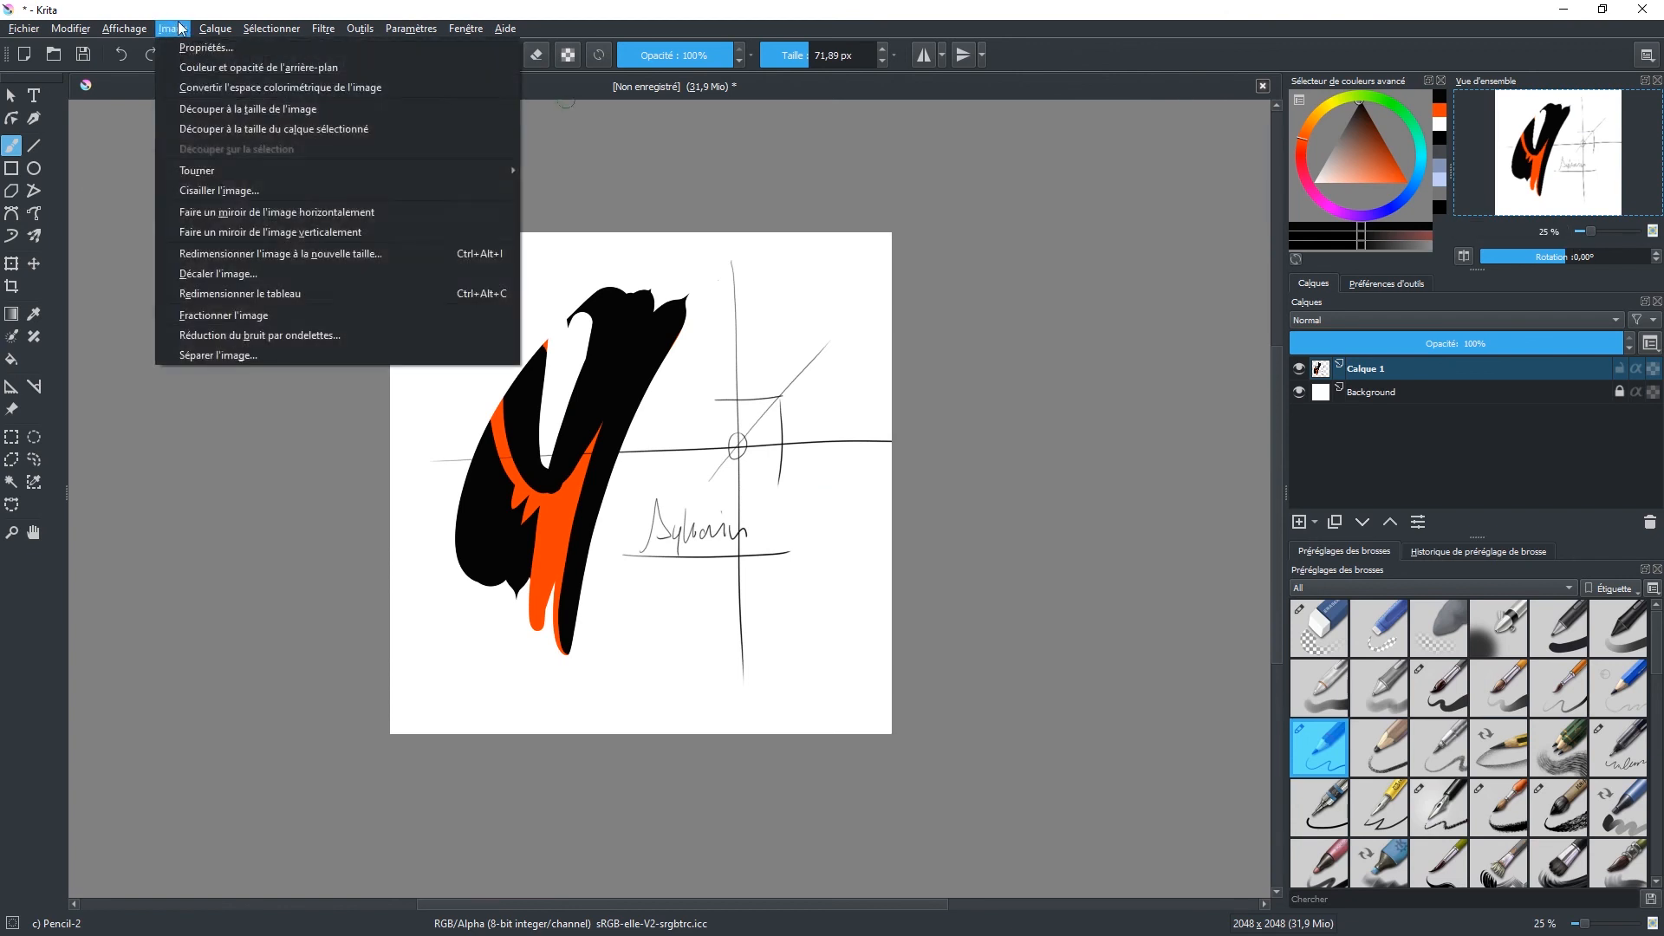
{"action": "mouse_move", "coordinate": [134, 30]}
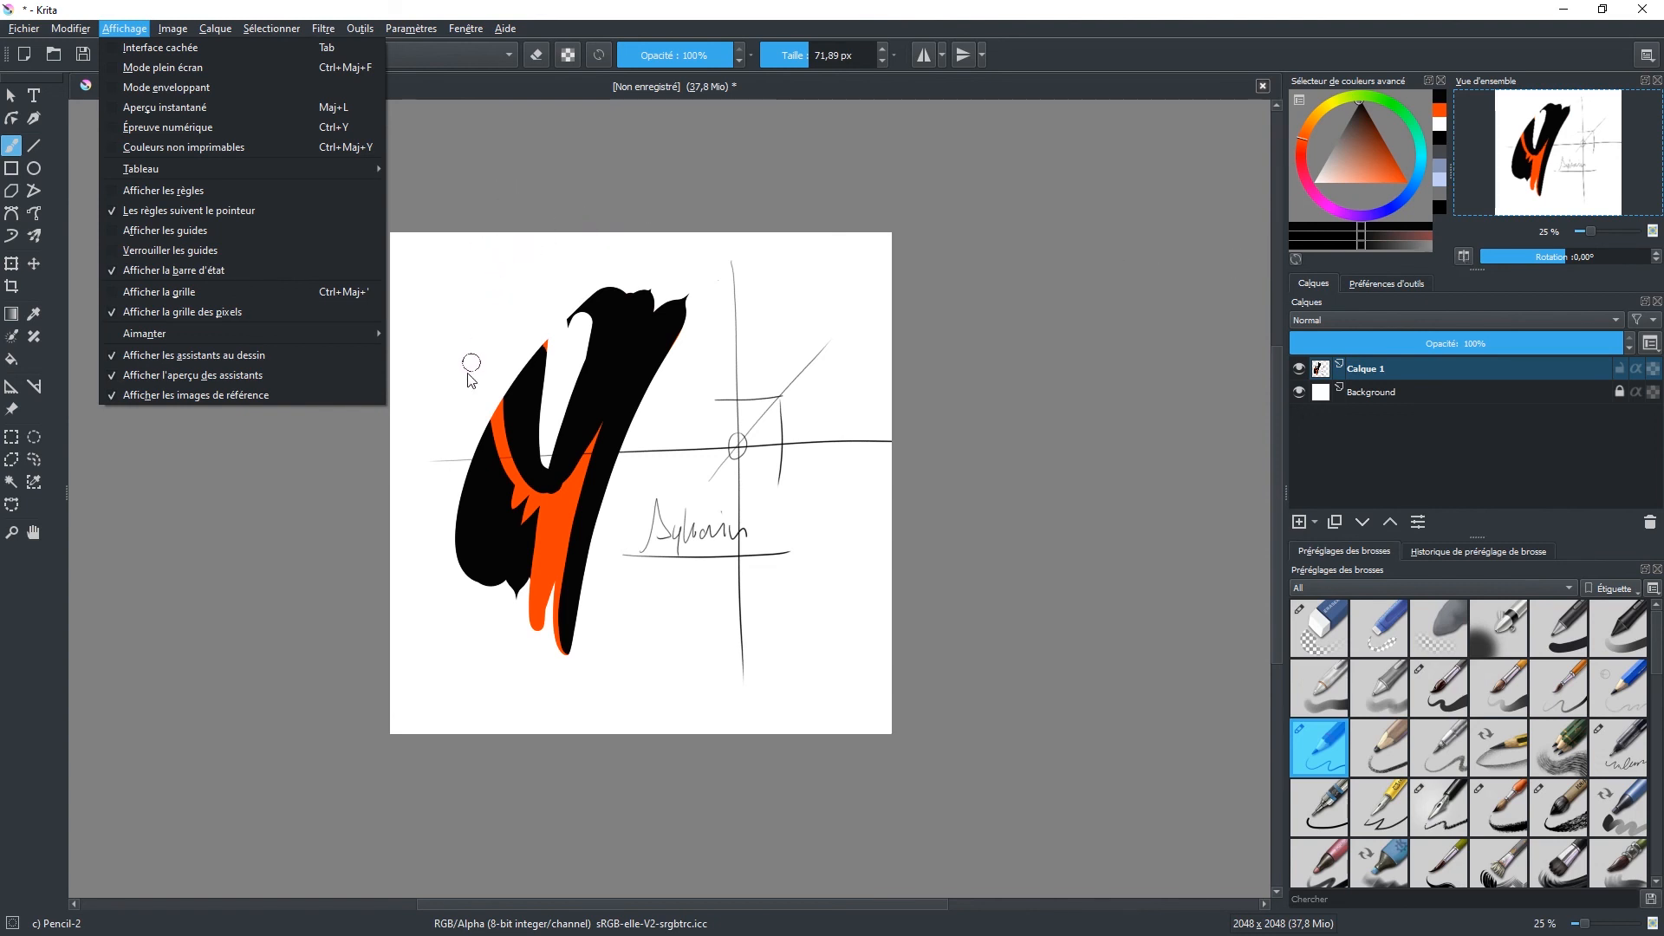
Step: Paint a short black diagonal stroke on Calque 1 between the large black shape and the crossed lines
{"action": "left_click", "coordinate": [692, 414]}
{"action": "left_click_drag", "start_coordinate": [694, 401], "coordinate": [681, 425]}
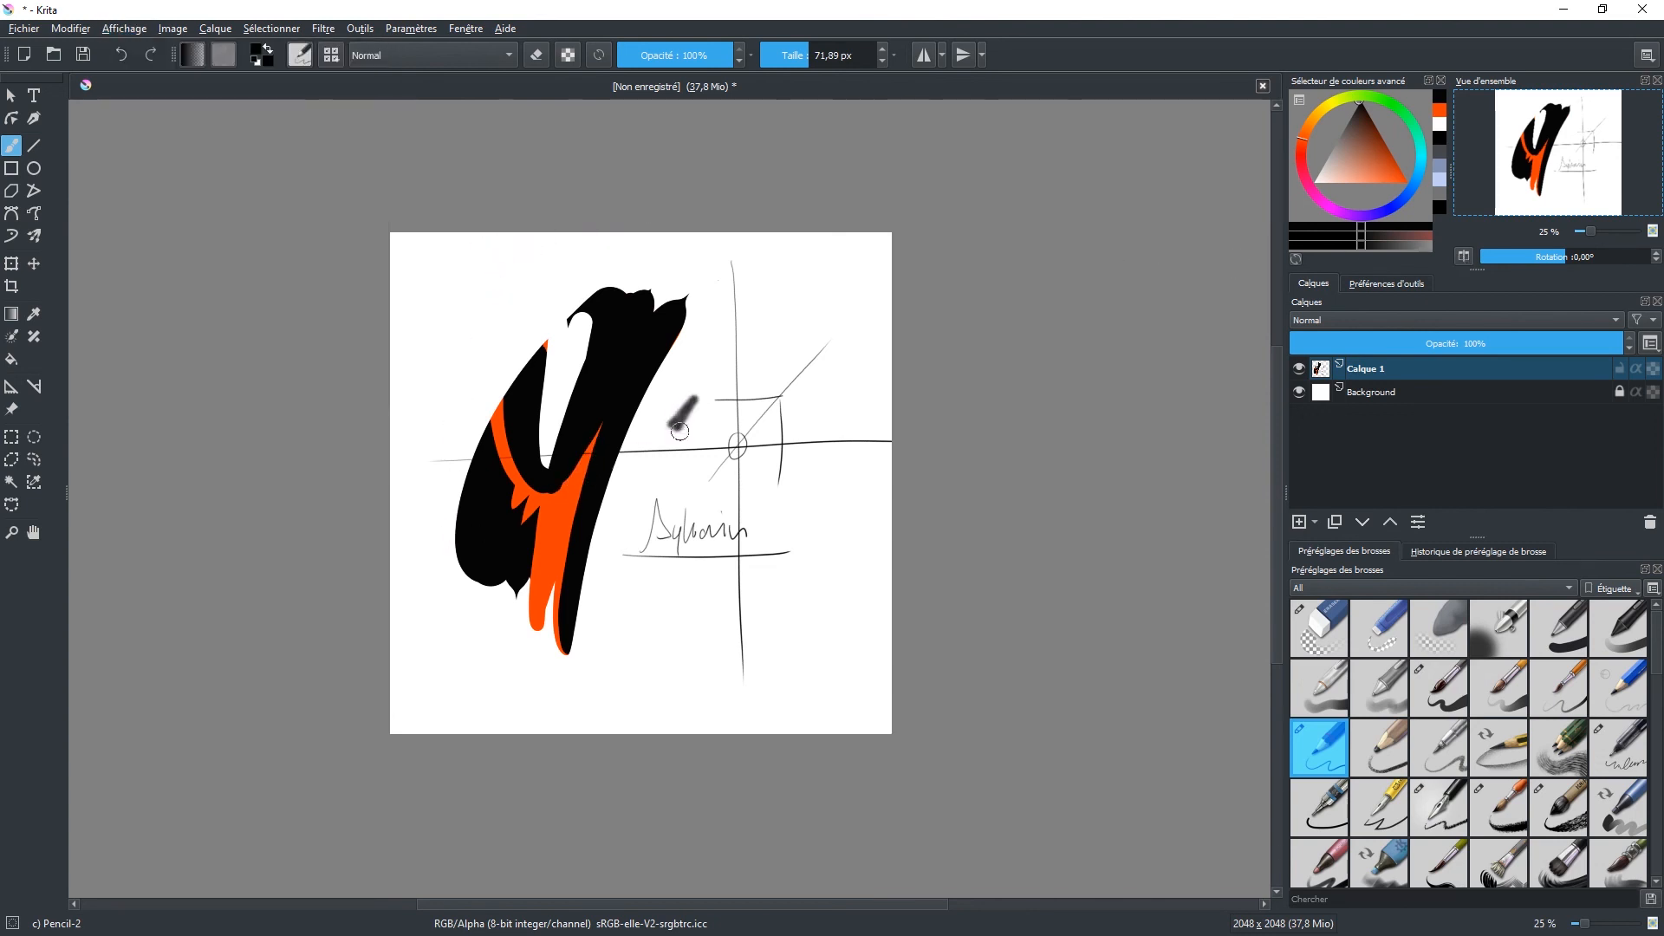
Step: Try rotating the canvas view back and forth in 15° increments, and bring the rotation back to 0°
{"action": "key", "text": "5"}
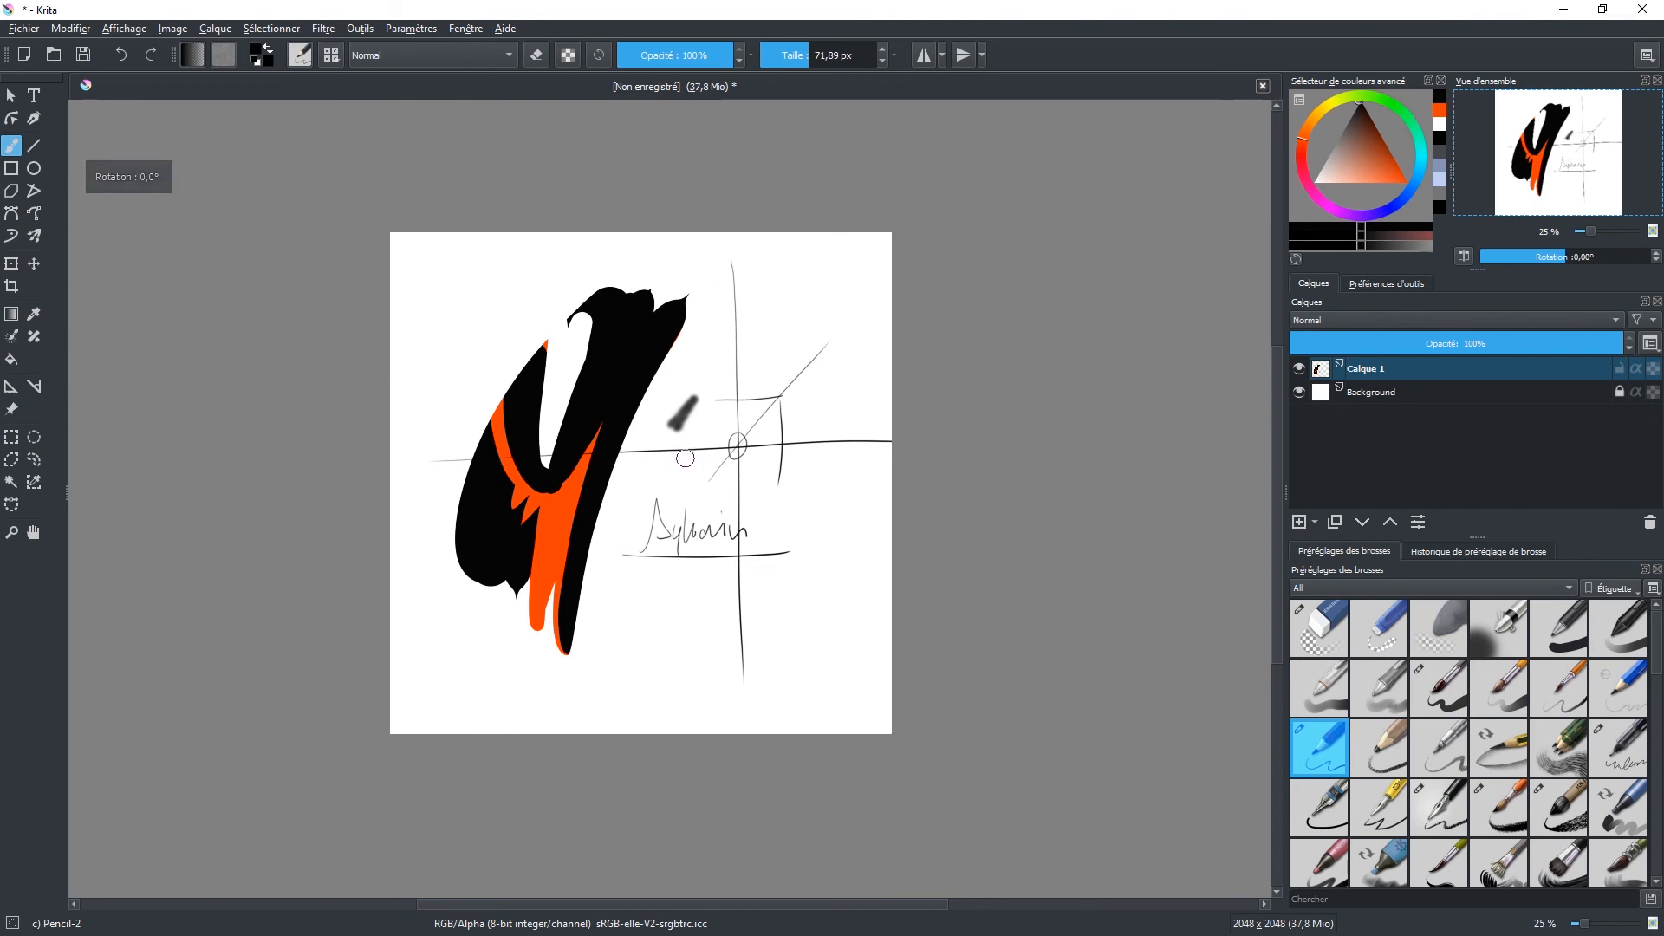
{"action": "key", "text": "4"}
{"action": "key", "text": "4"}
{"action": "key", "text": "4"}
{"action": "key", "text": "4"}
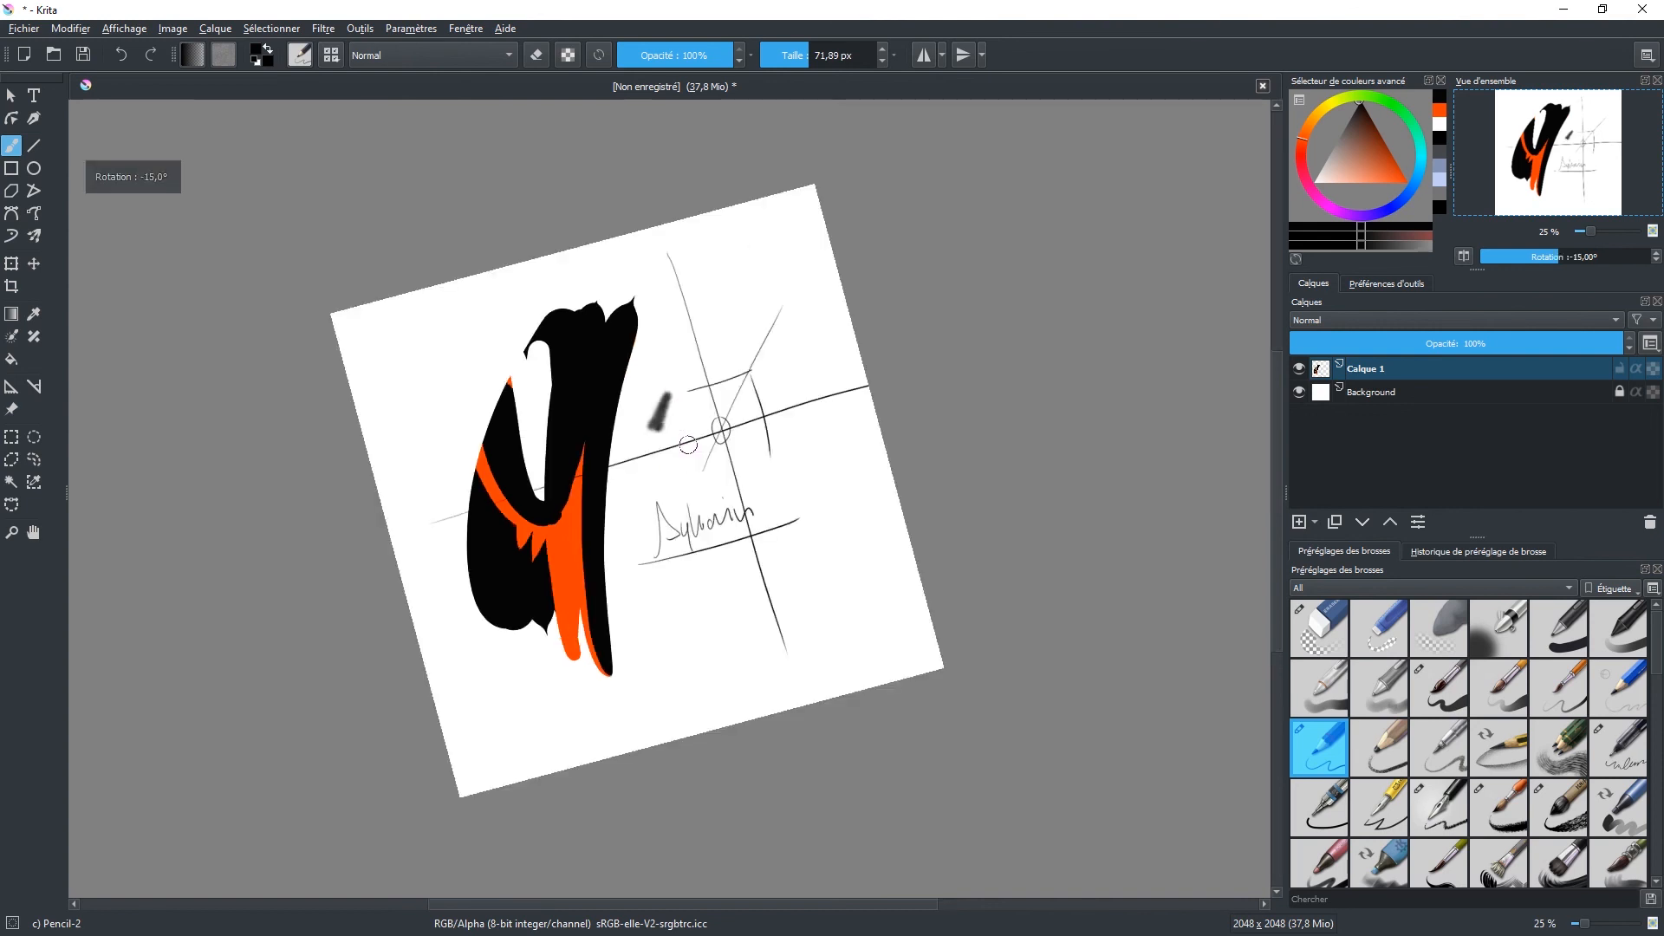
{"action": "key", "text": "6"}
{"action": "key", "text": "6"}
{"action": "key", "text": "6"}
{"action": "key", "text": "6"}
{"action": "key", "text": "6"}
{"action": "key", "text": "6"}
{"action": "key", "text": "6"}
{"action": "key", "text": "6"}
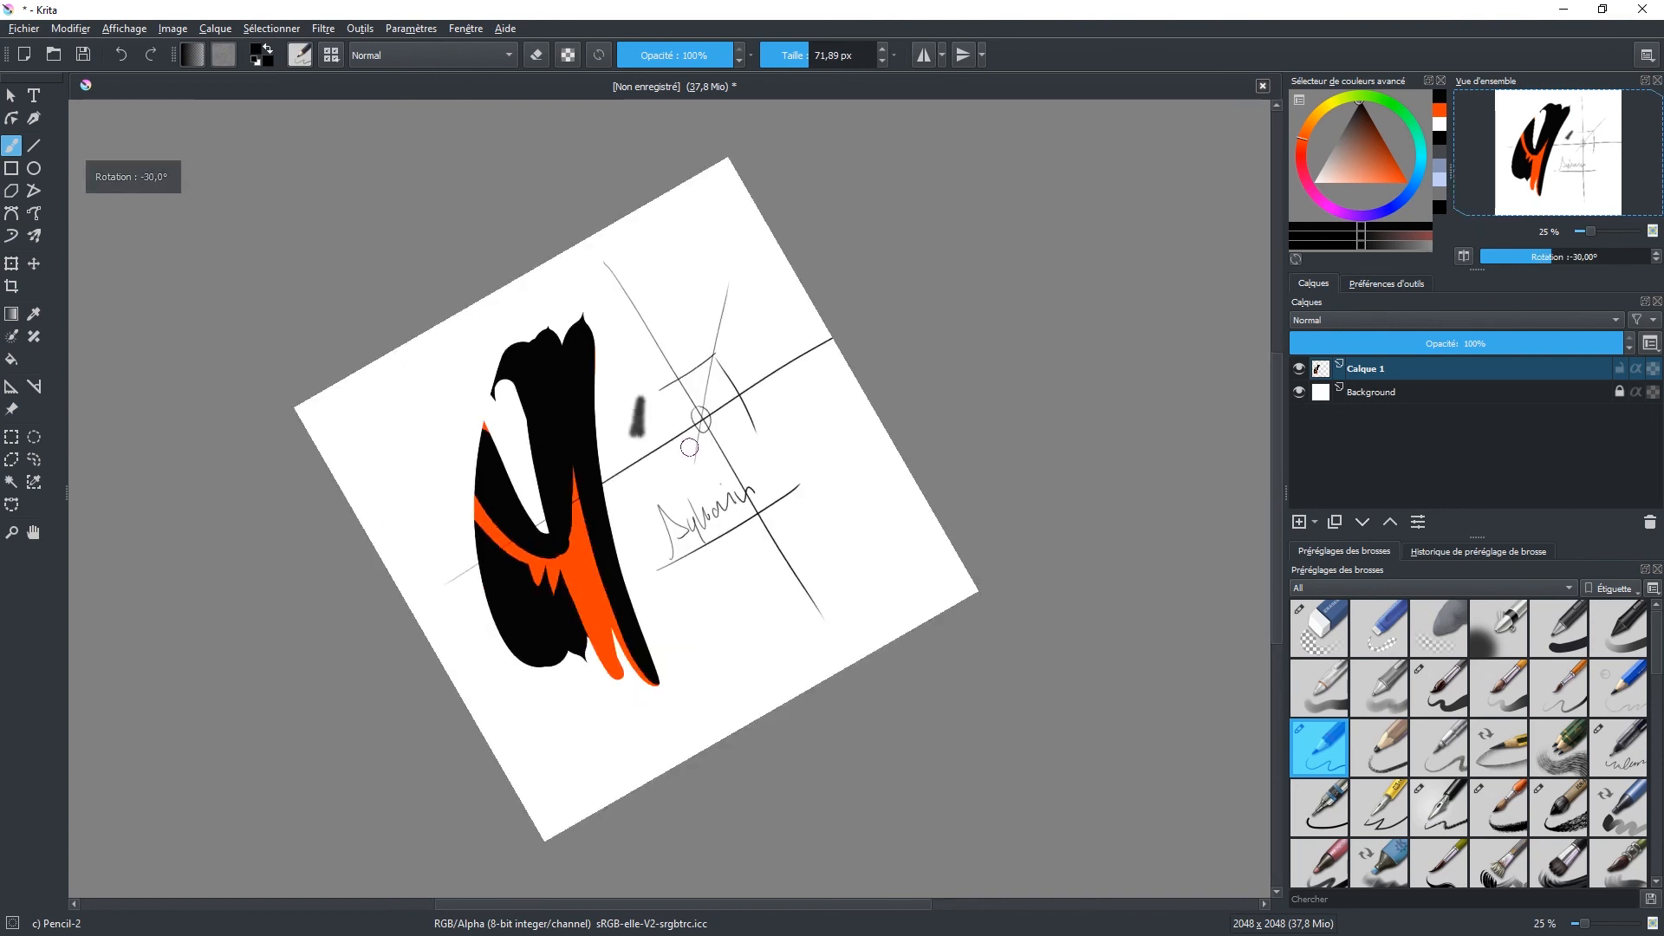
{"action": "key", "text": "6"}
{"action": "key", "text": "6"}
{"action": "key", "text": "4"}
{"action": "key", "text": "4"}
{"action": "key", "text": "4"}
{"action": "key", "text": "4"}
{"action": "key", "text": "4"}
{"action": "key", "text": "4"}
{"action": "key", "text": "4"}
{"action": "key", "text": "4"}
{"action": "key", "text": "4"}
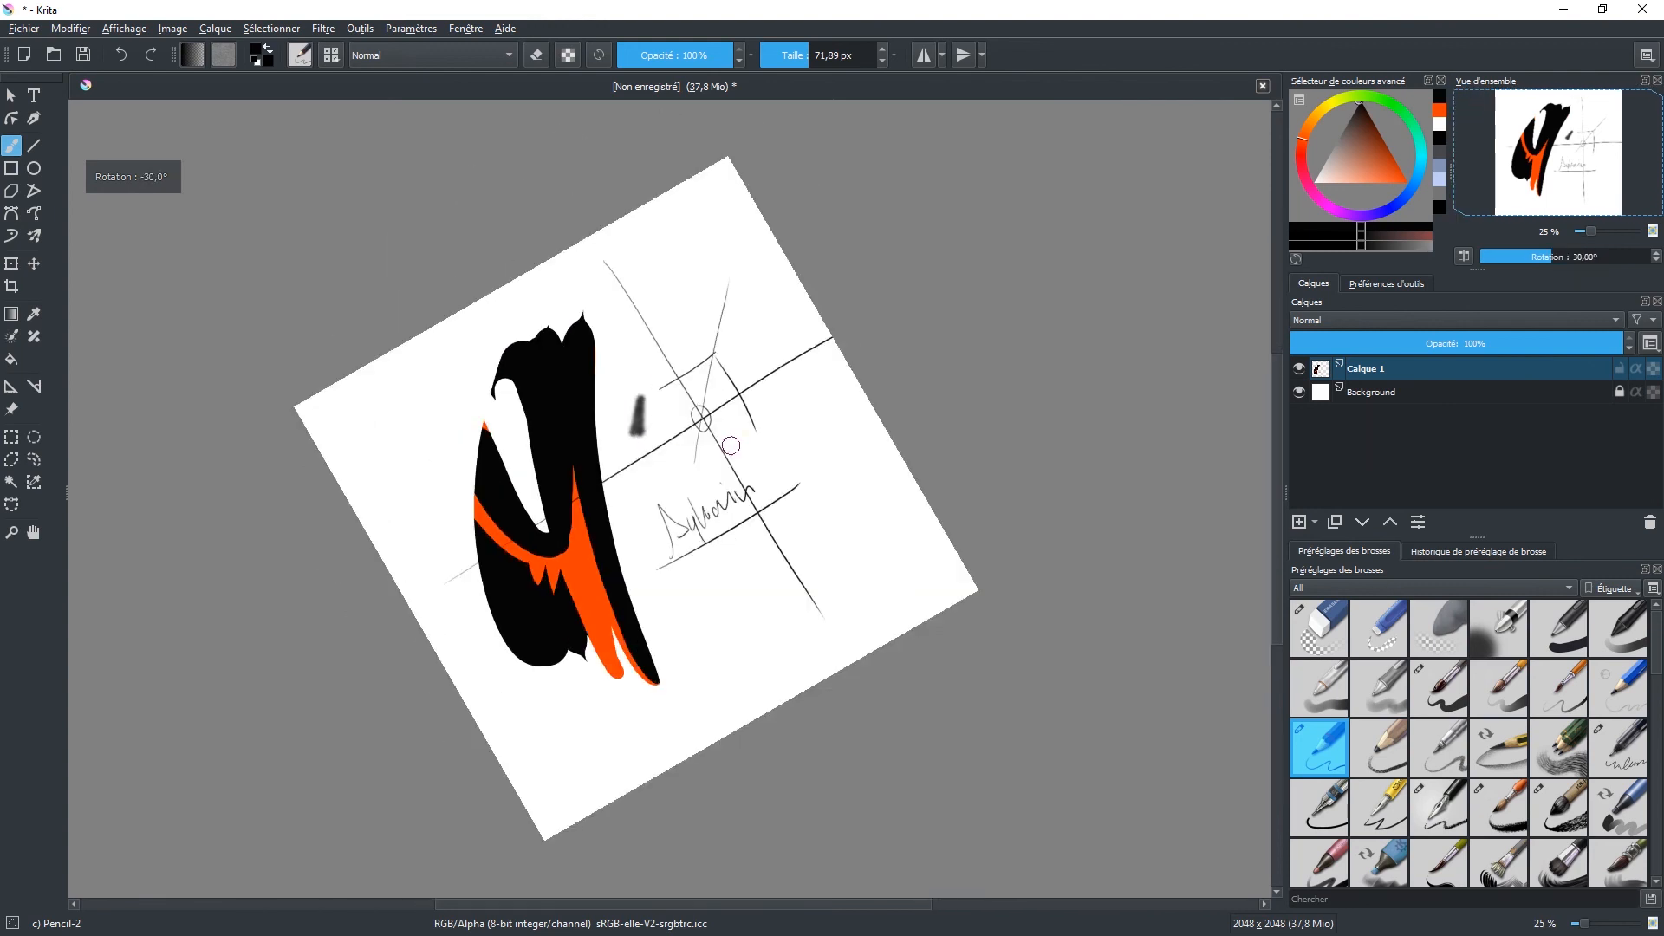
{"action": "key", "text": "6"}
{"action": "key", "text": "6"}
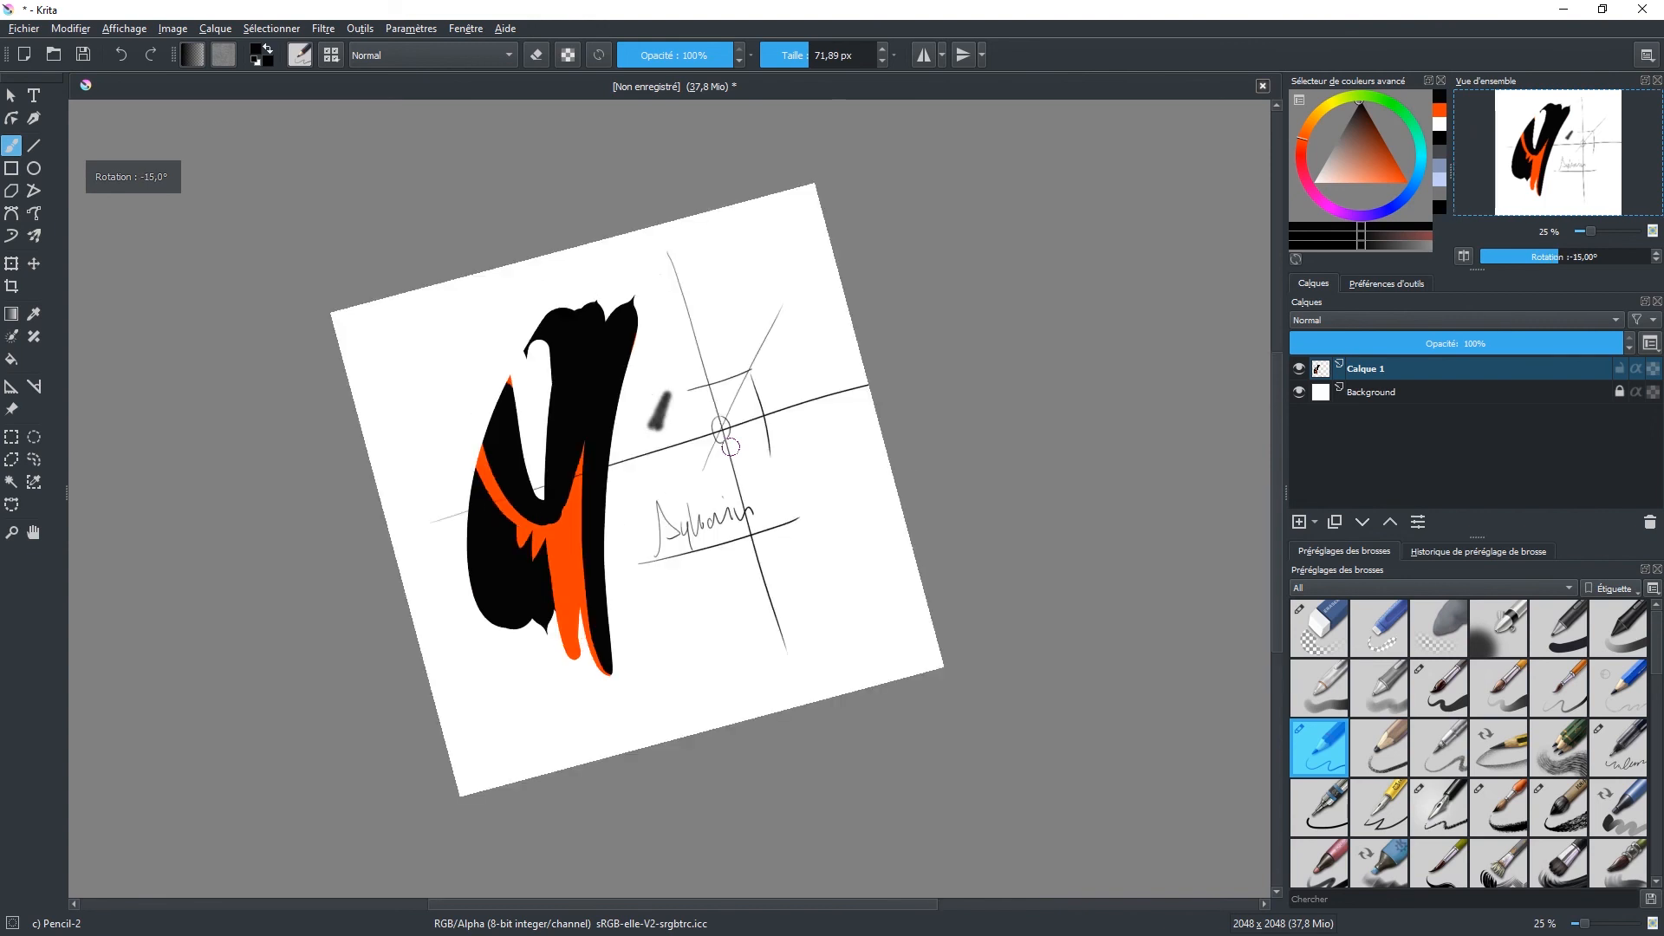
{"action": "key", "text": "6"}
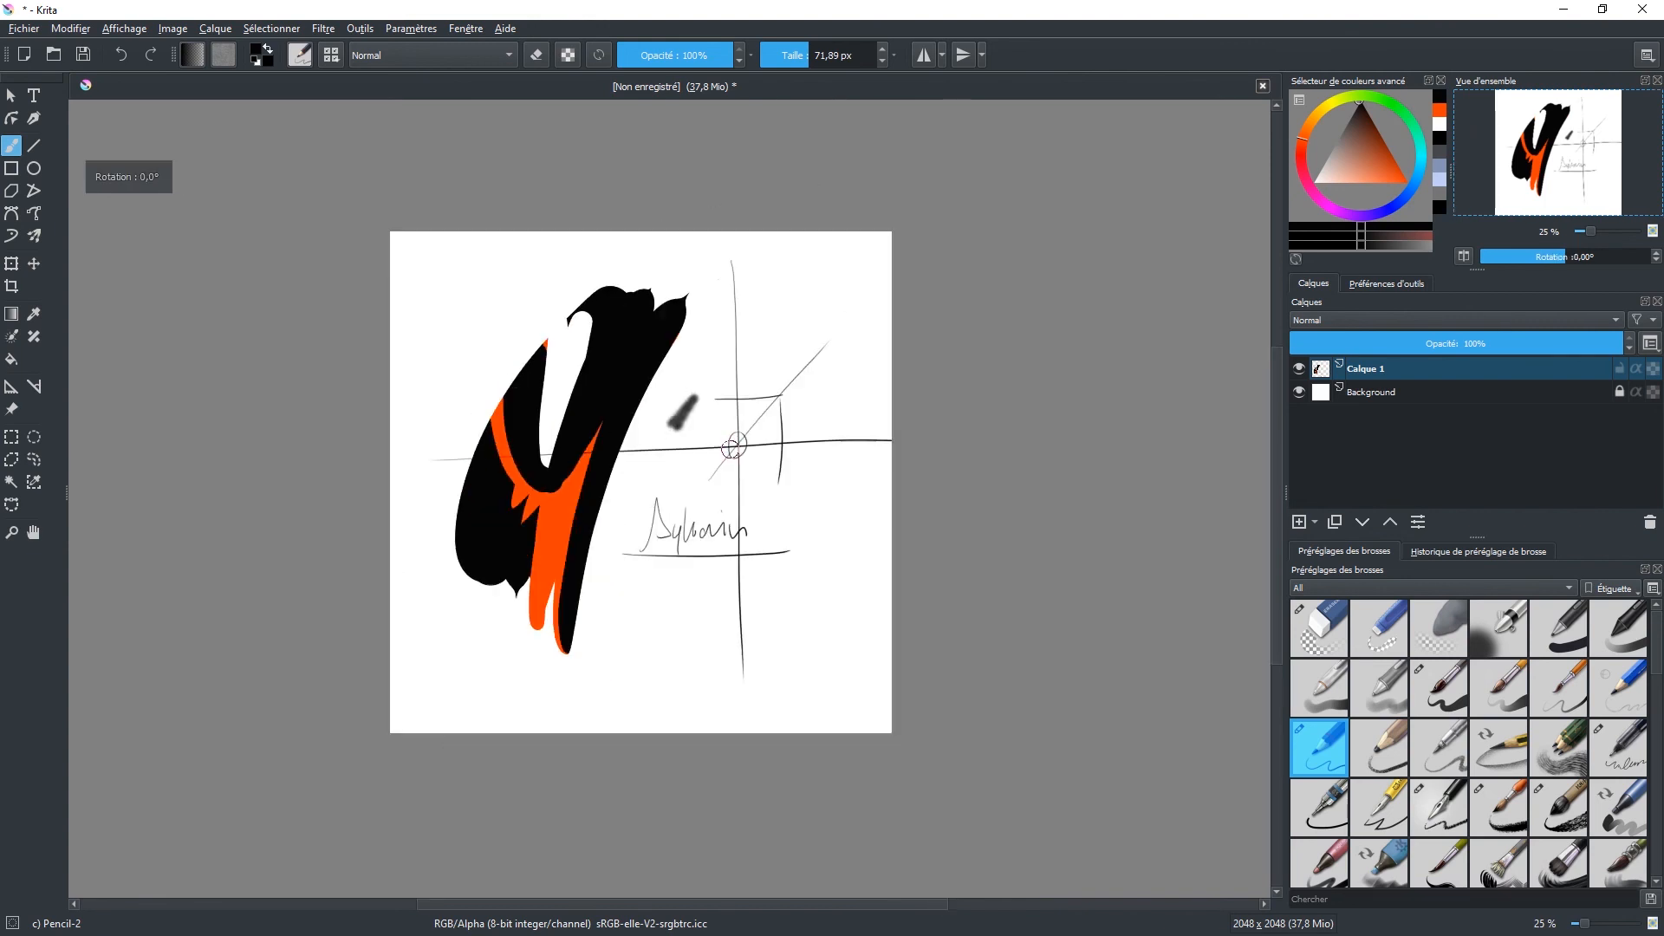